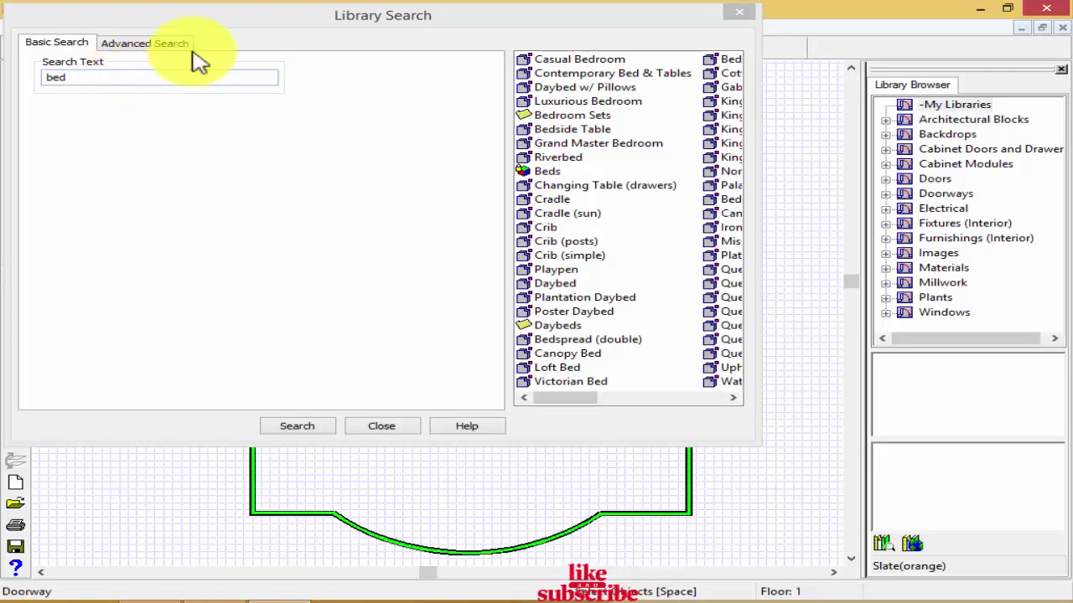
Preview the bedroom furniture sets in the bed search results, from Casual Bedroom to Luxurious Bedroom.
left_click(570, 58)
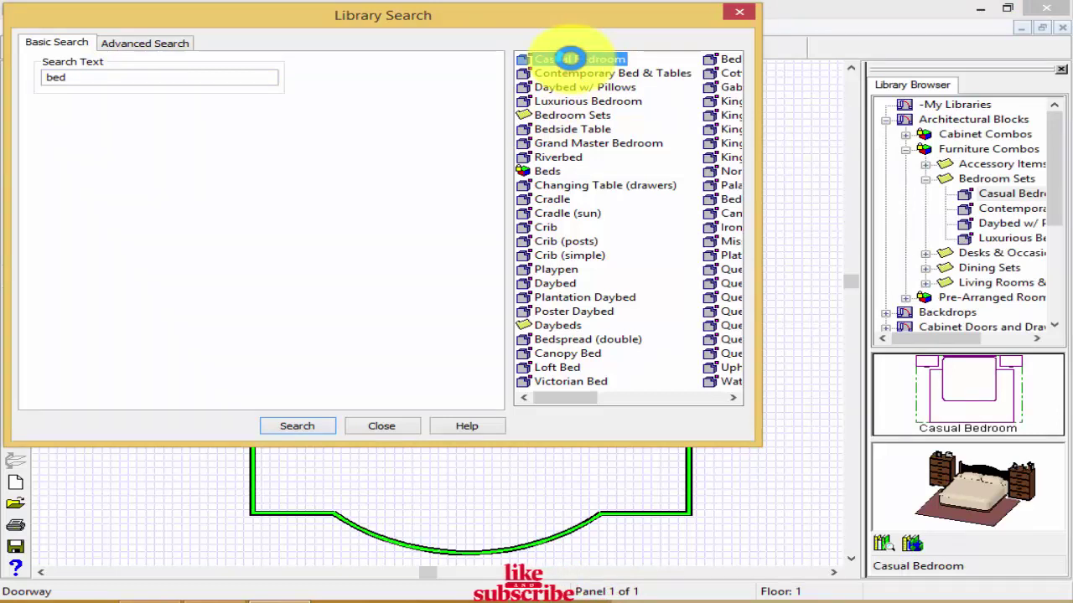
key("Down")
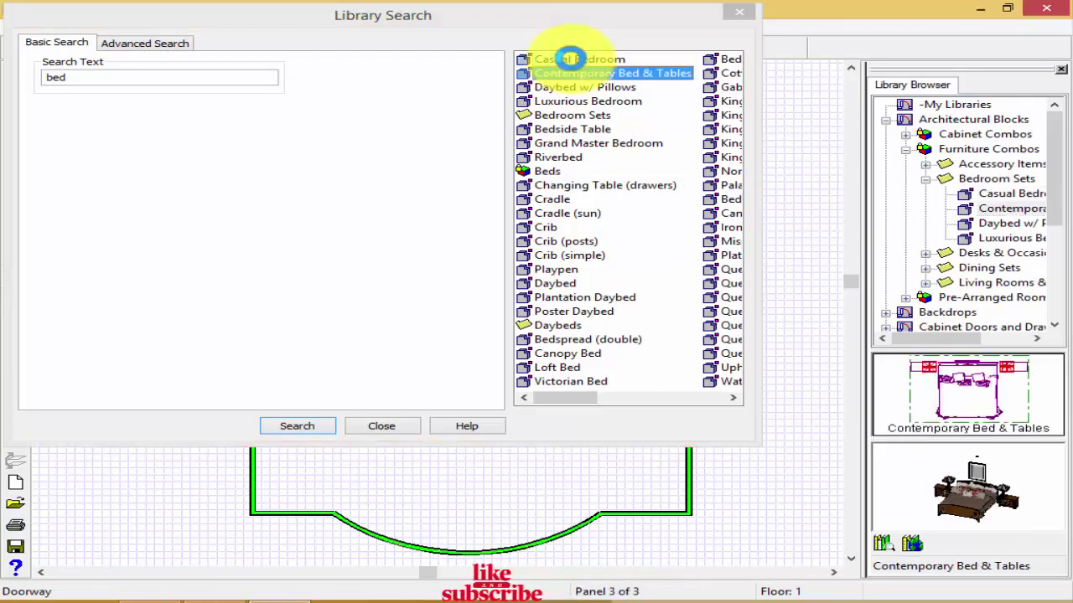
key("Down")
key("Down")
key("Down")
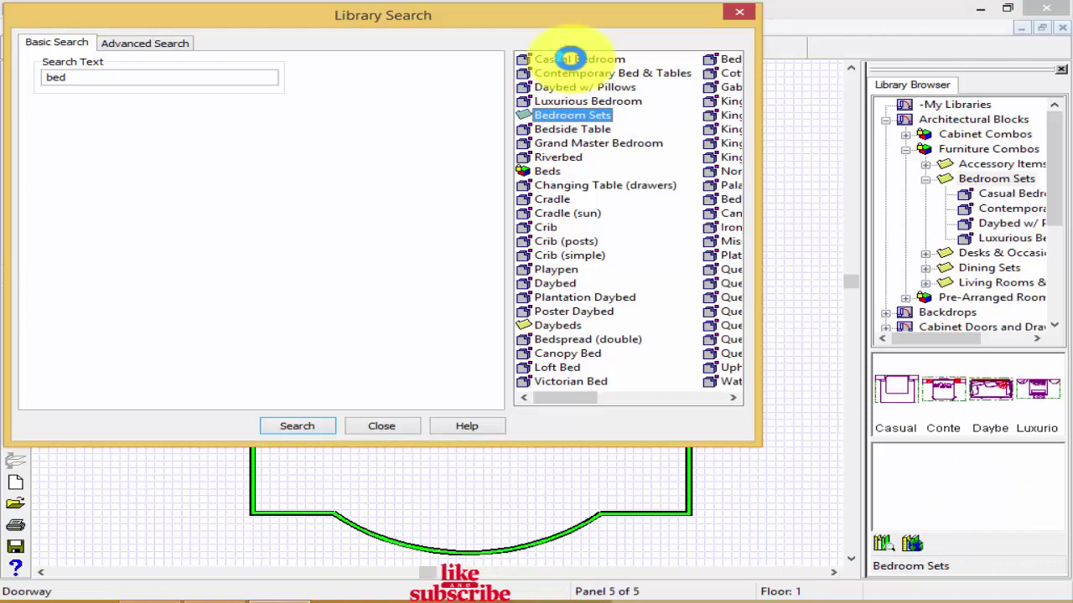
key("Down")
key("Up")
key("Up")
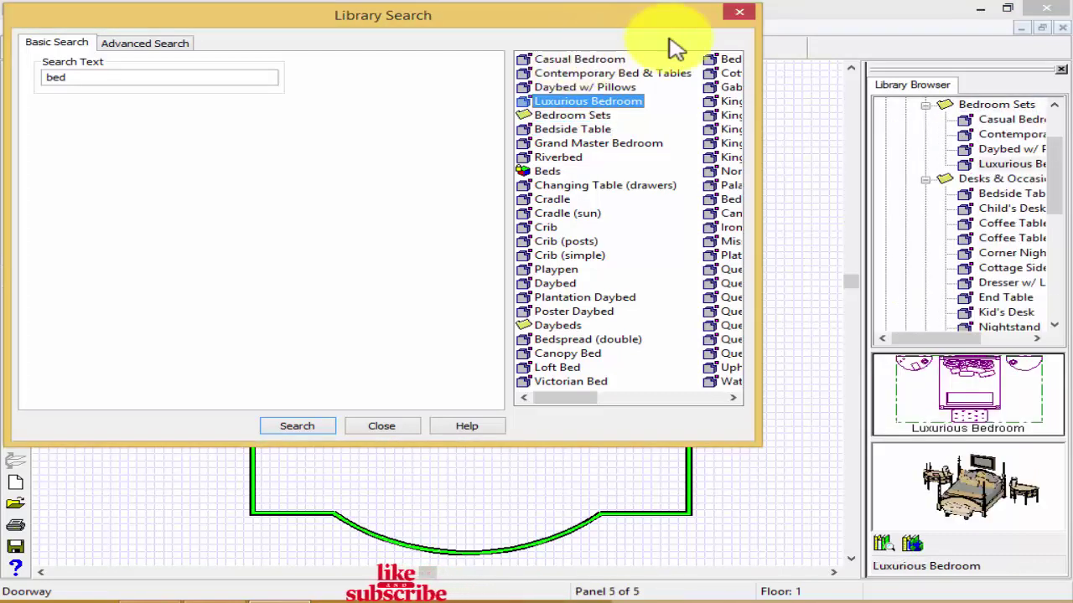
Preview the king and queen beds in the search results, including the Cottage, King (rail), Palatial and Iron beds.
left_click(719, 60)
left_click(719, 74)
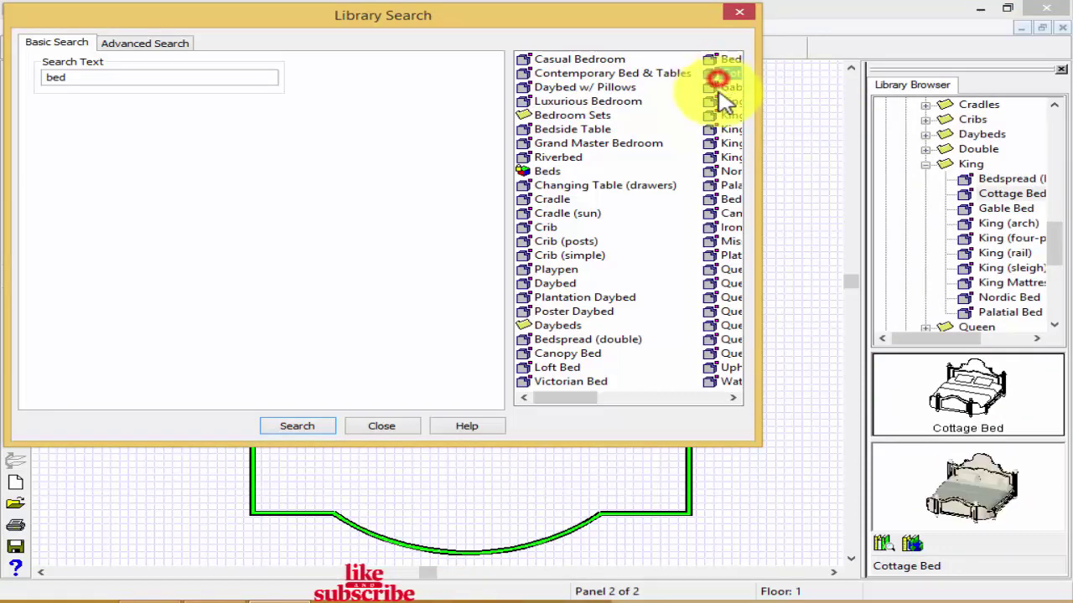
left_click(719, 101)
left_click(717, 116)
left_click(715, 131)
left_click(717, 144)
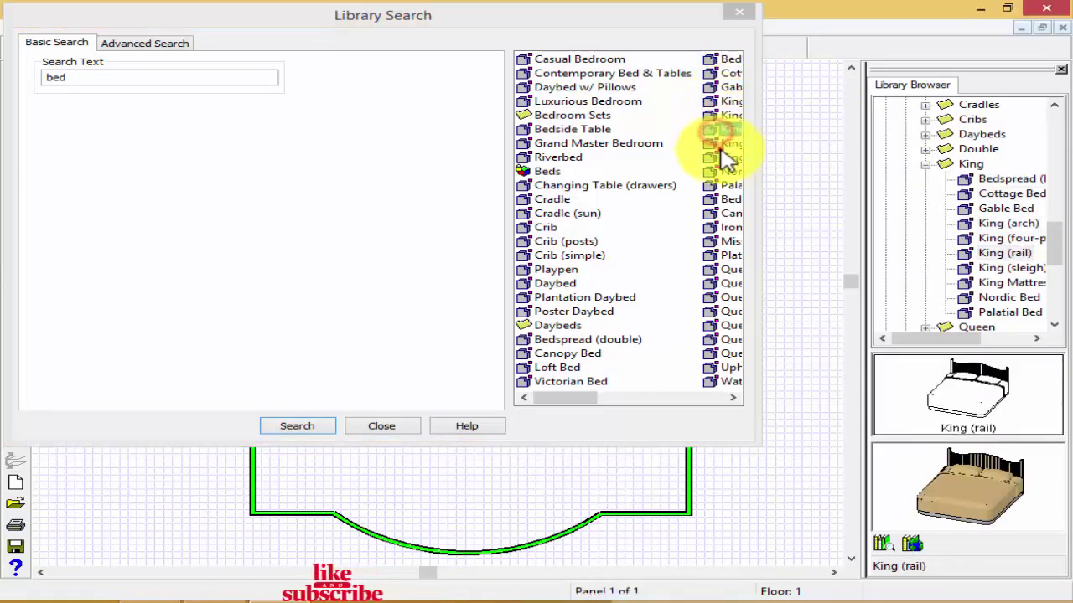
left_click(718, 158)
left_click(718, 172)
left_click(717, 186)
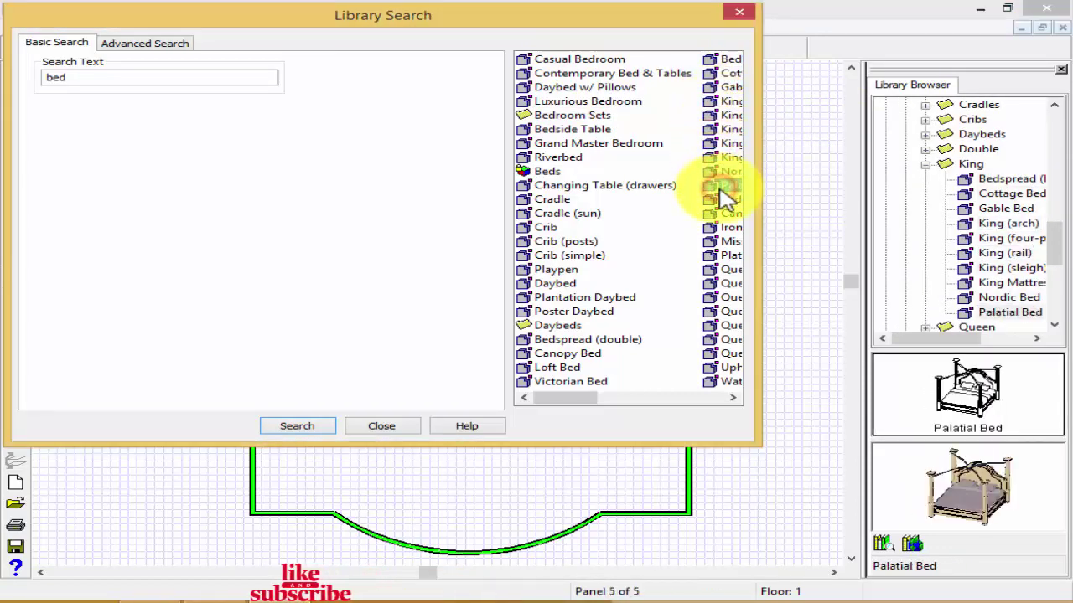
left_click(718, 199)
left_click(718, 214)
left_click(718, 228)
left_click(721, 241)
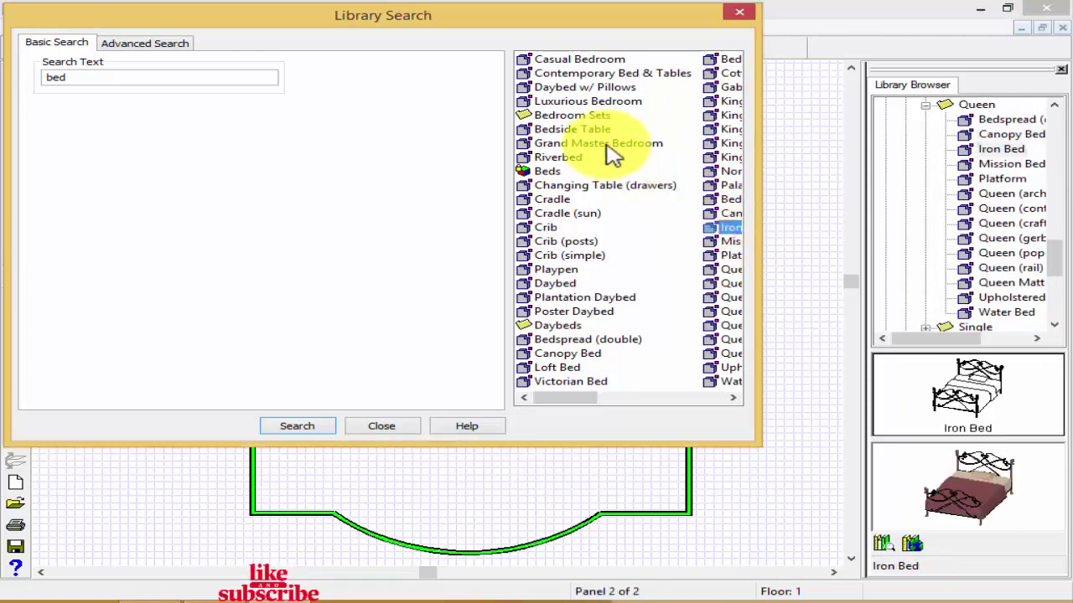
Choose Contemporary Bed & Tables from the search results and place it near the upper wall of the plan's left bedroom.
left_click(563, 74)
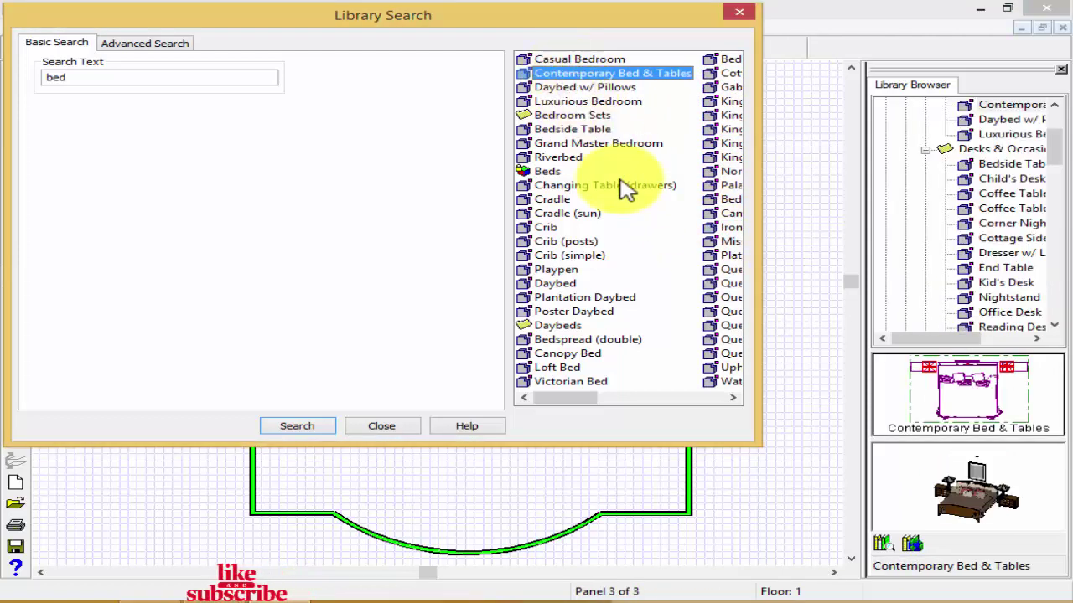
left_click(379, 427)
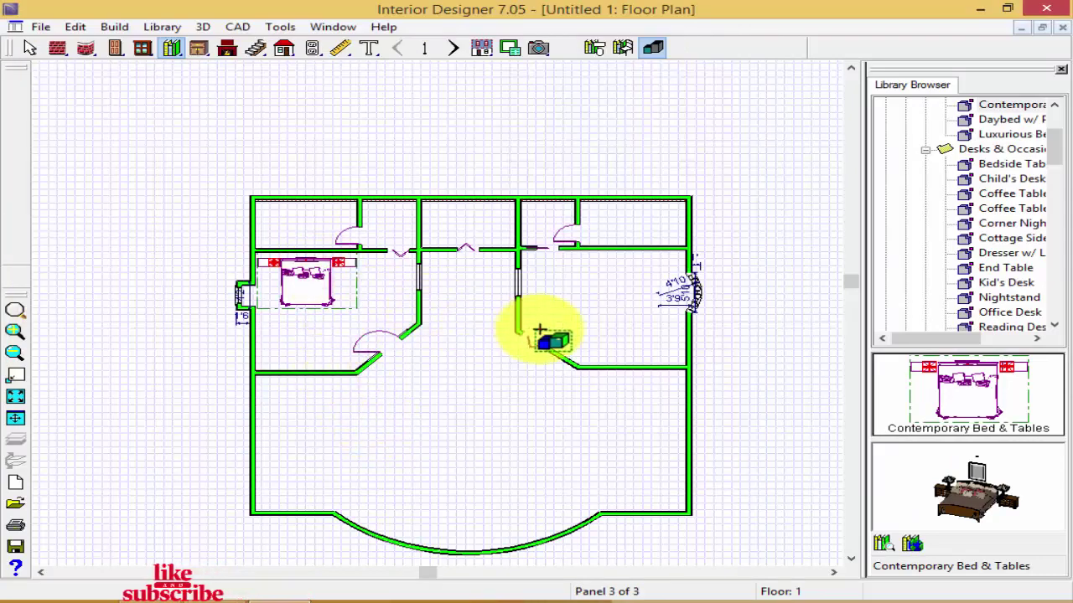
left_click(30, 48)
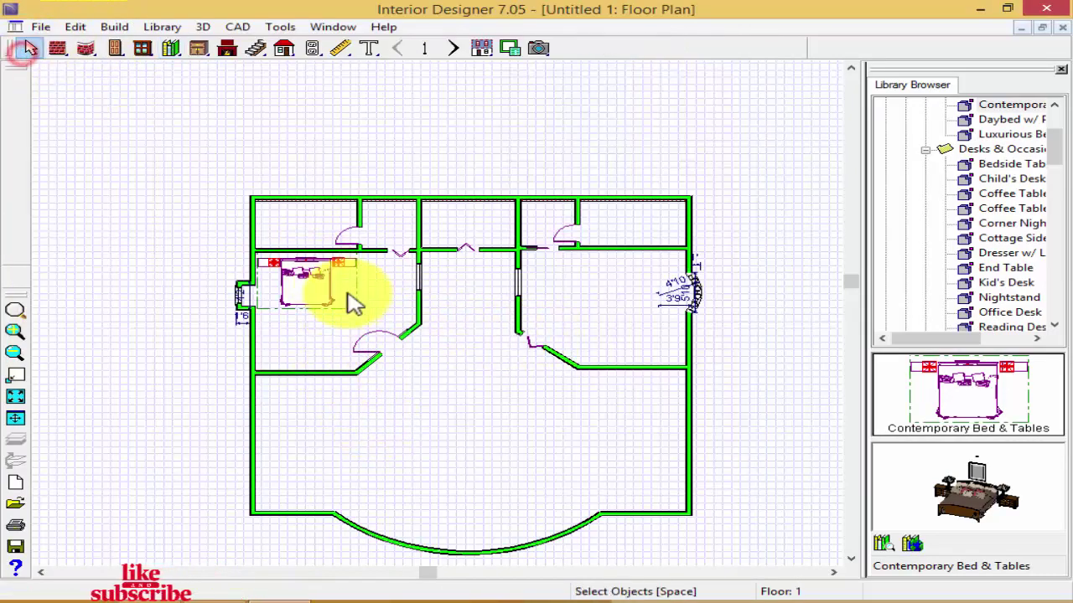
Move the bed set into the upper-left corner of the bedroom, close against the outer side wall.
scroll(349, 289, "up", 3)
left_click(302, 279)
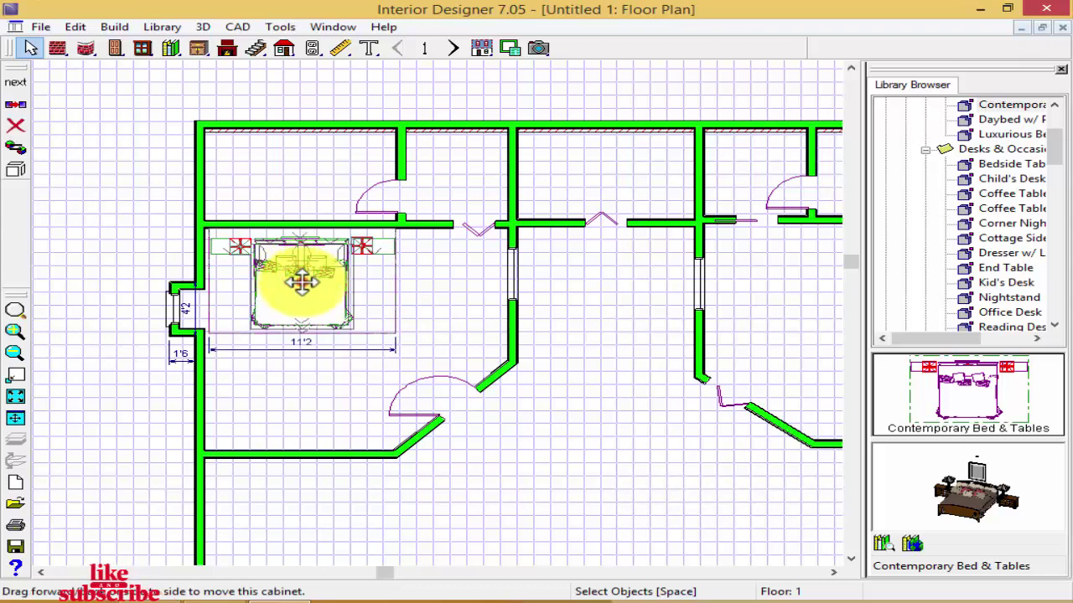
left_click_drag(302, 283, 302, 270)
scroll(270, 230, "up", 2)
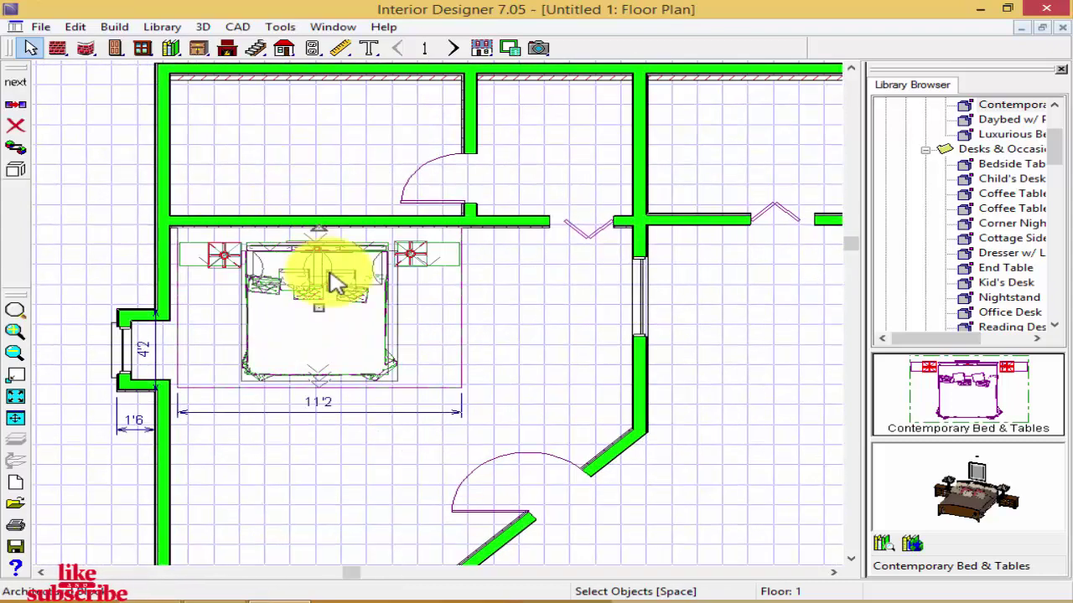
mouse_move(319, 308)
left_mouse_down()
mouse_move(347, 306)
mouse_move(309, 306)
left_mouse_up()
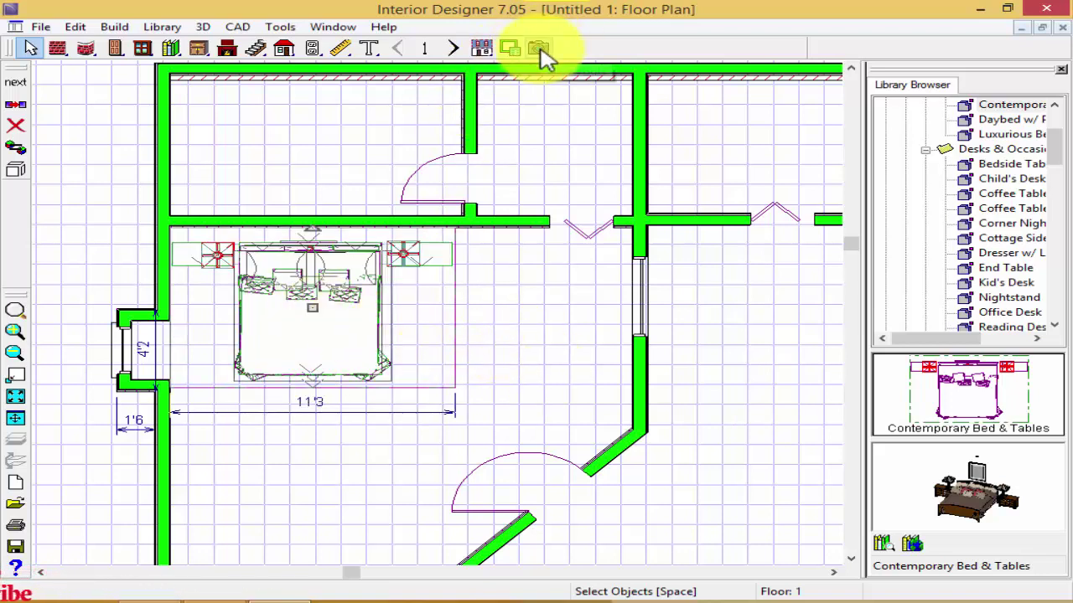
Create a floor camera view from the bedroom door toward the bed, pulled back to show the whole bed set.
left_click(539, 51)
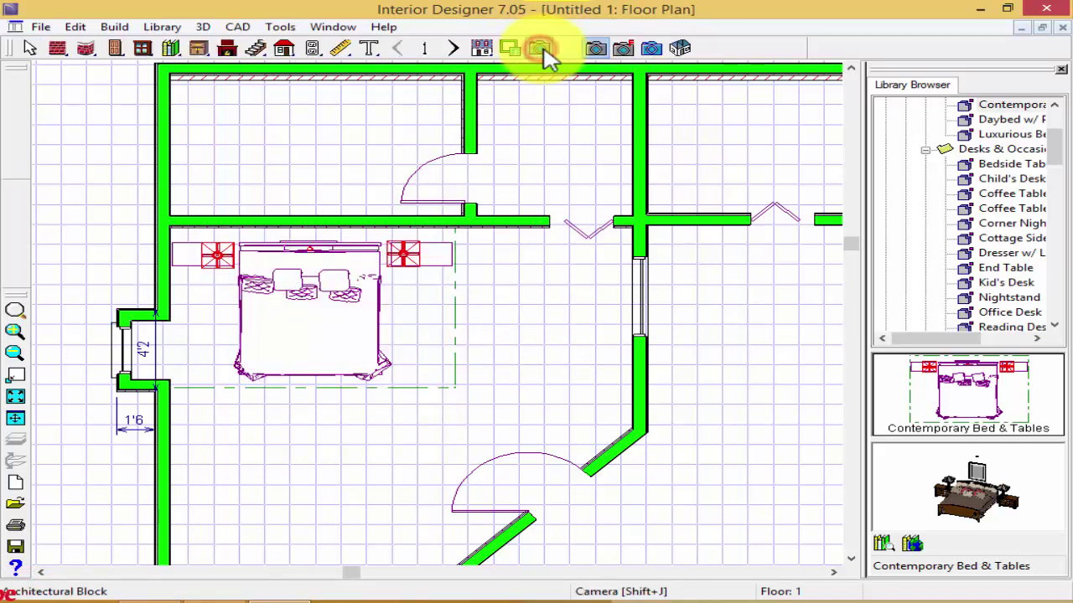
left_click(623, 50)
left_click_drag(537, 467, 367, 359)
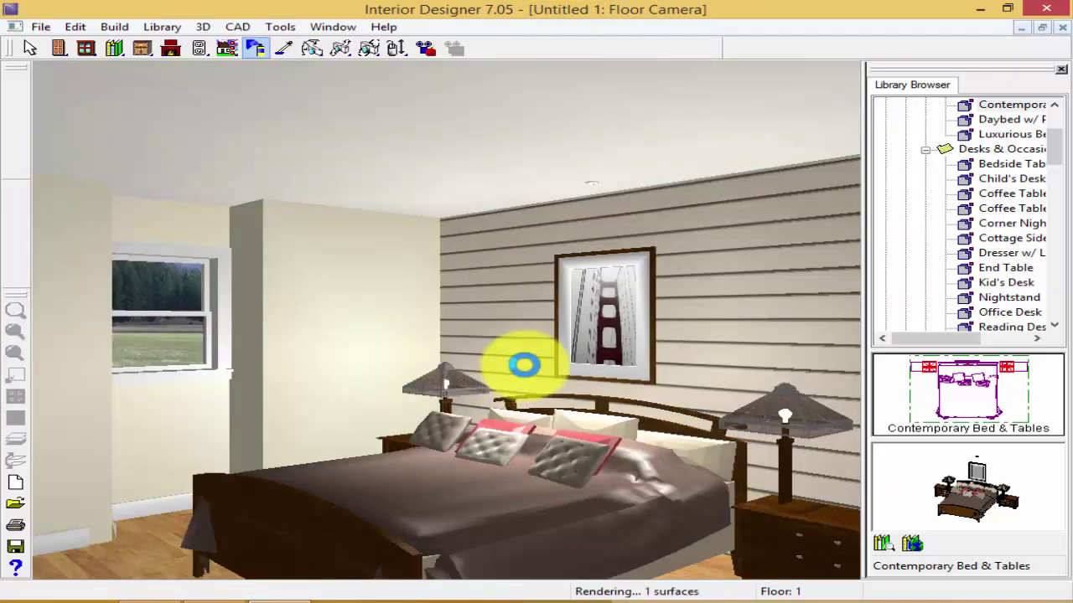
left_click_drag(523, 364, 524, 516)
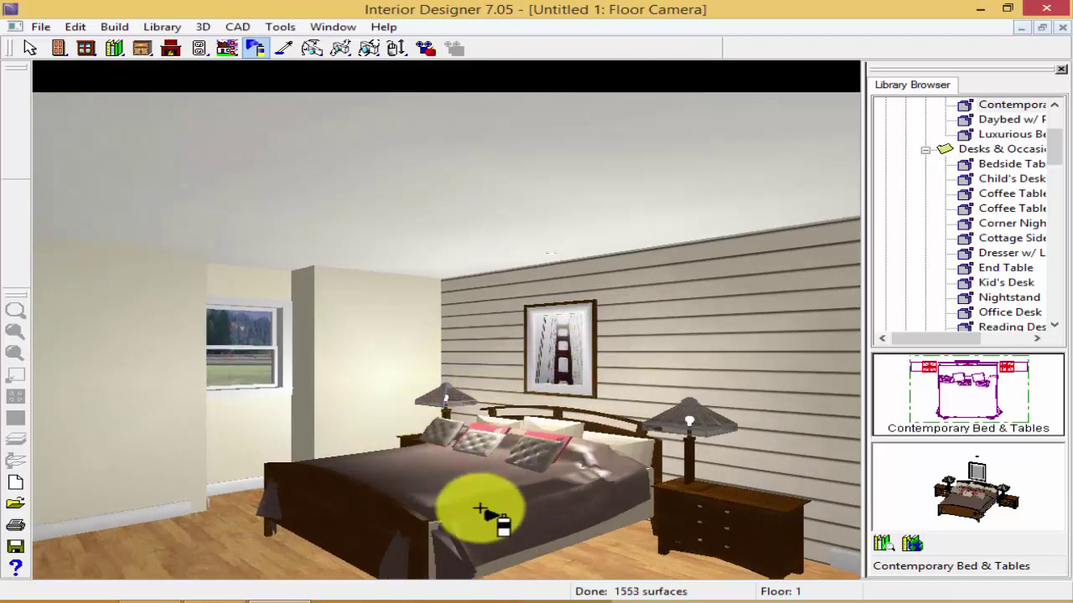
Apply the Fir(36) material from the Tongue & Groove wood folder to the bed set.
left_click(258, 48)
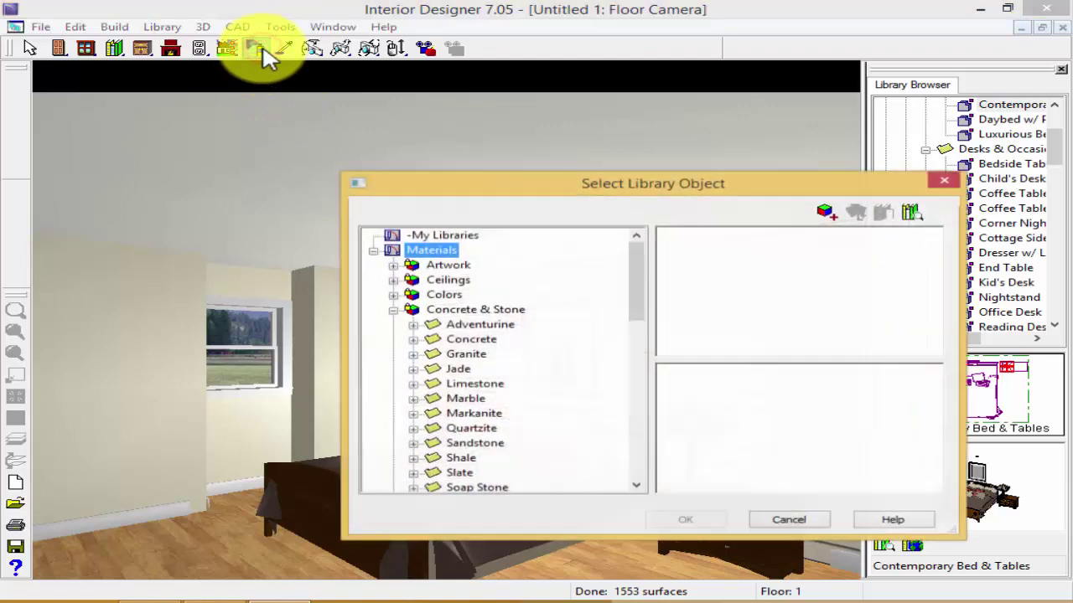
left_click(393, 310)
left_click_drag(642, 305, 637, 429)
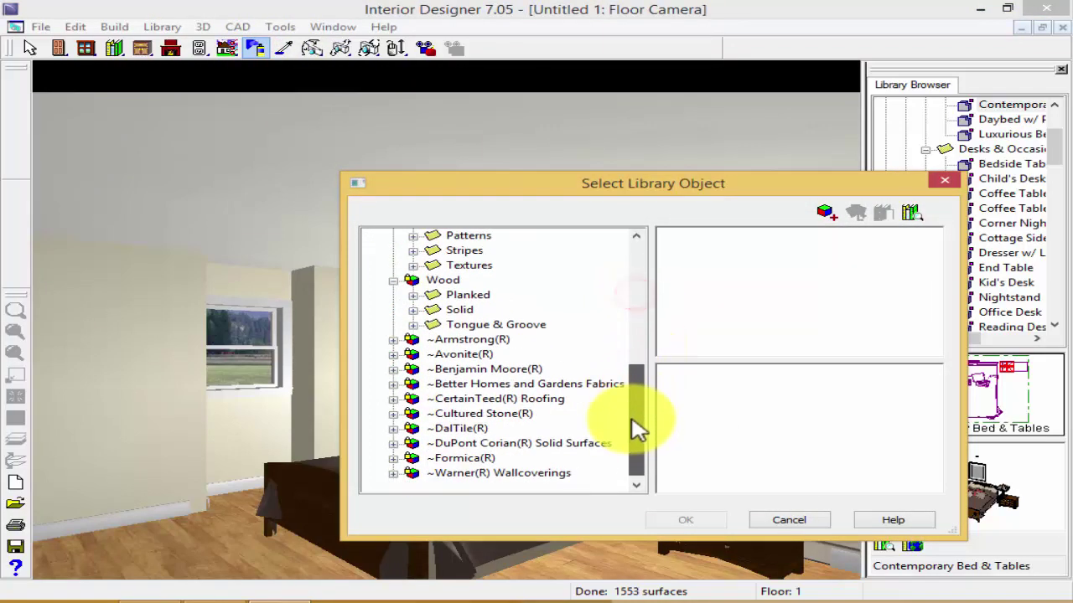
left_click(453, 311)
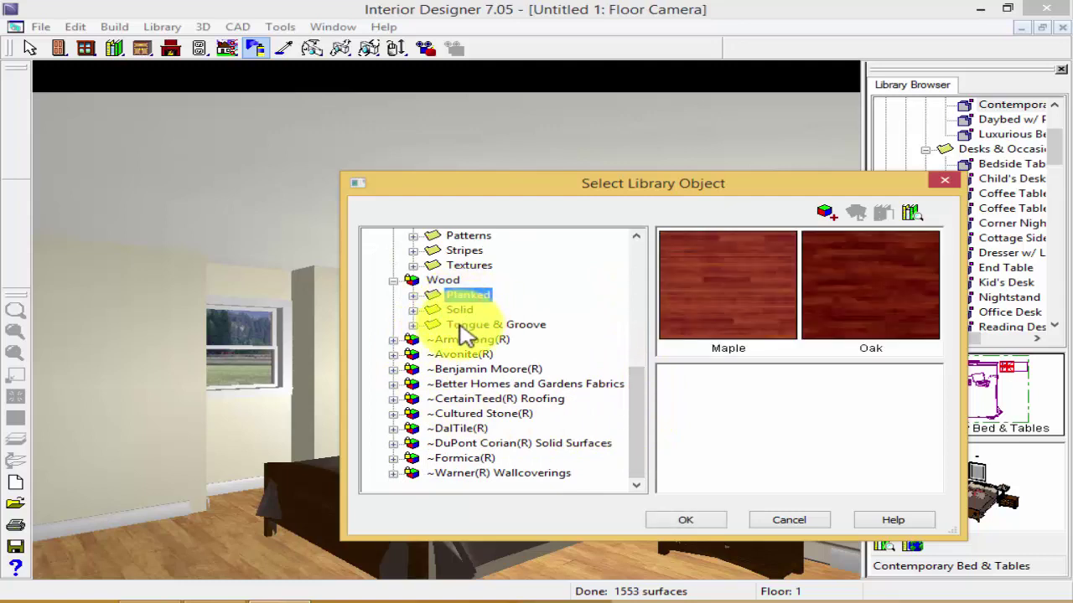
left_click(461, 325)
left_click(726, 277)
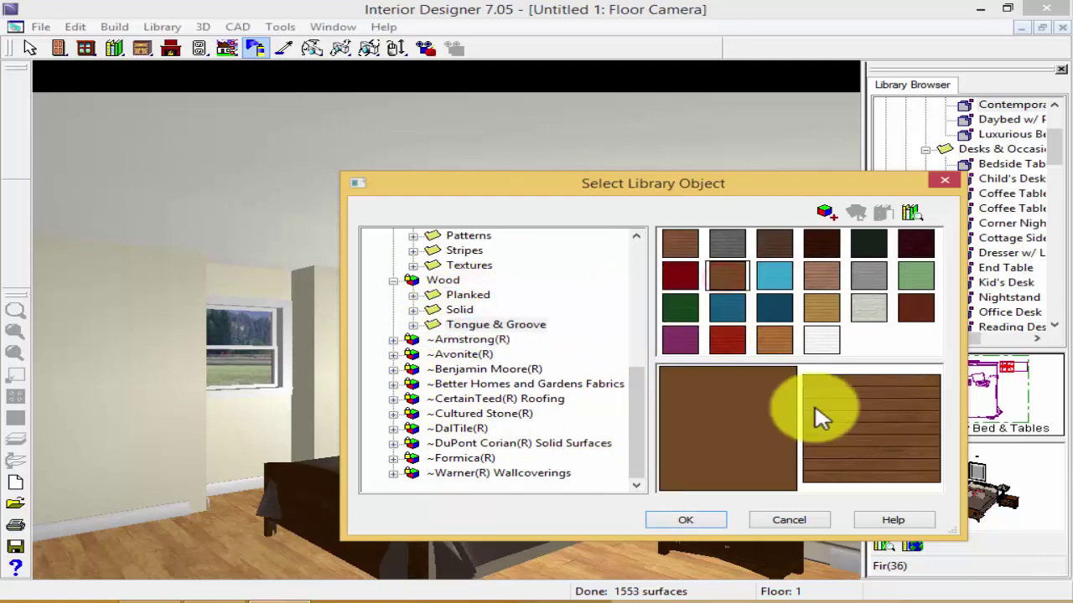
left_click(709, 521)
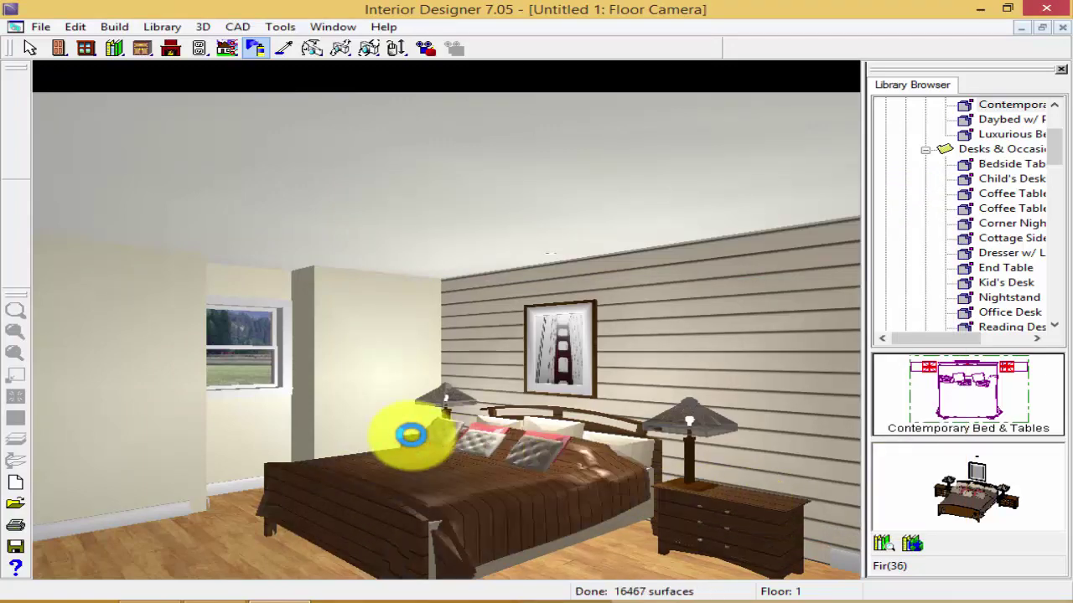
left_click(432, 442)
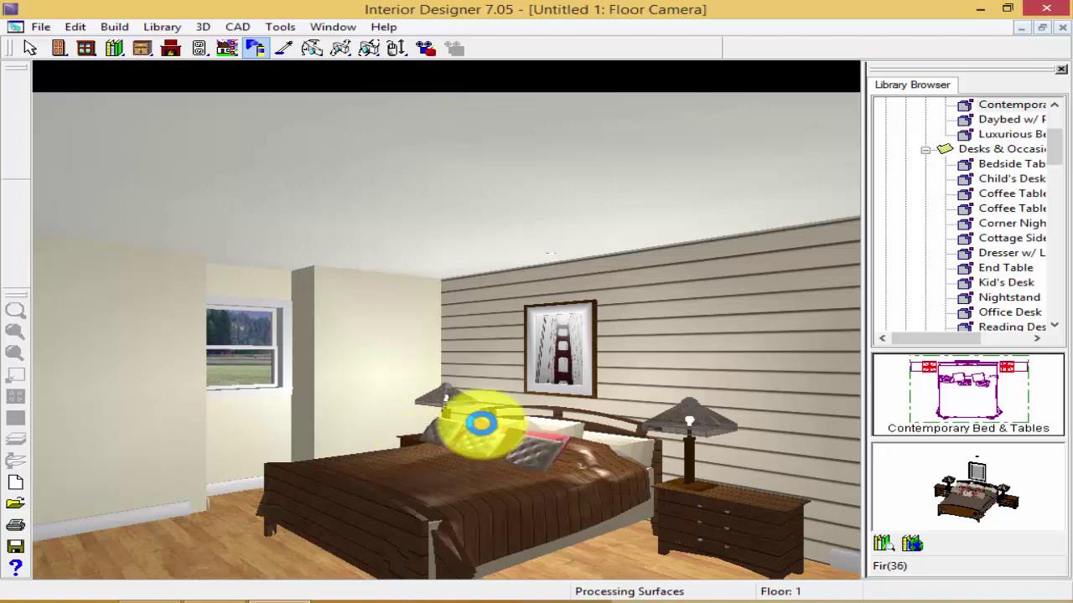
Apply the Peachfuzz material from the Pink colors to the bedspread.
left_click(263, 49)
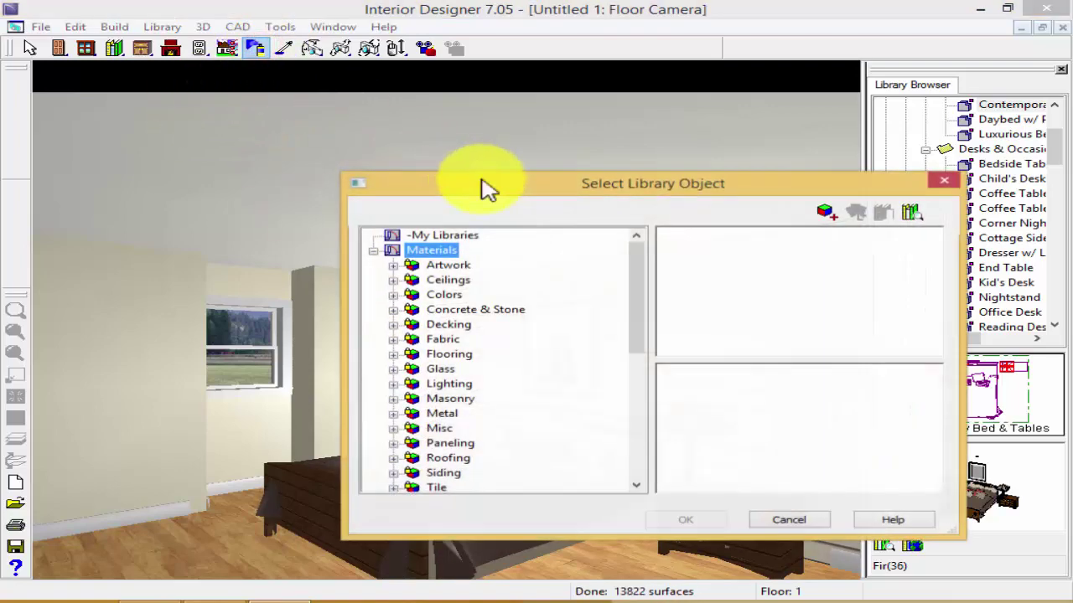
left_click(446, 296)
double_click(763, 292)
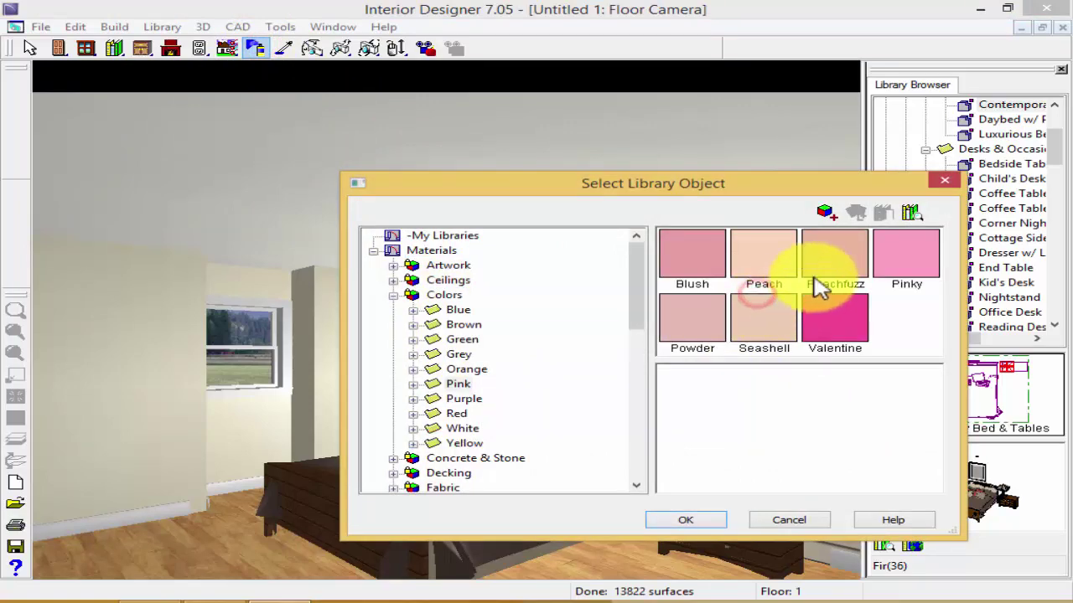
left_click(872, 257)
left_click(842, 257)
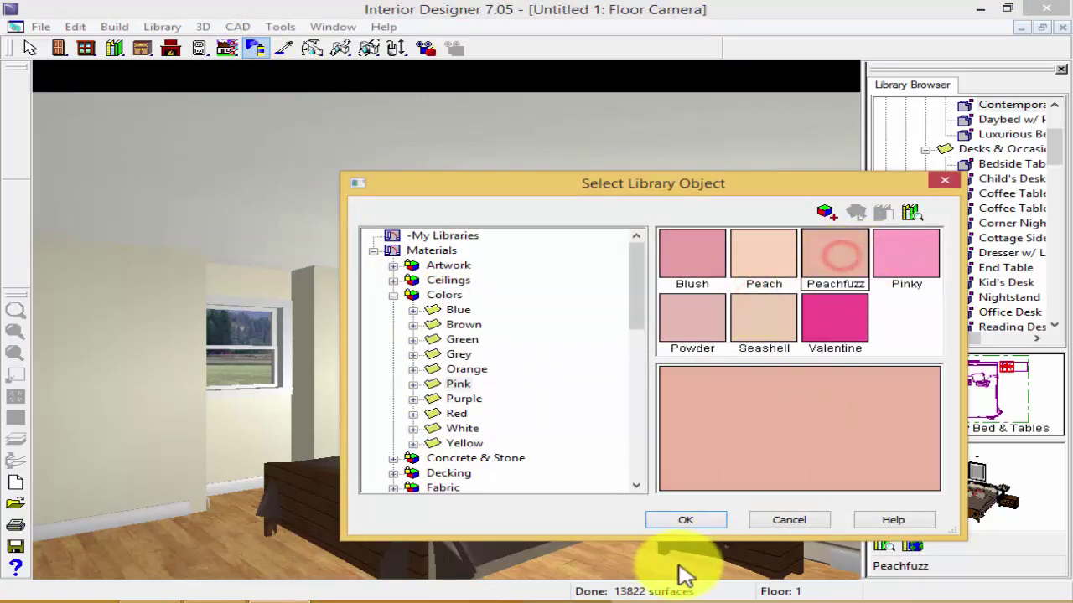
left_click(685, 523)
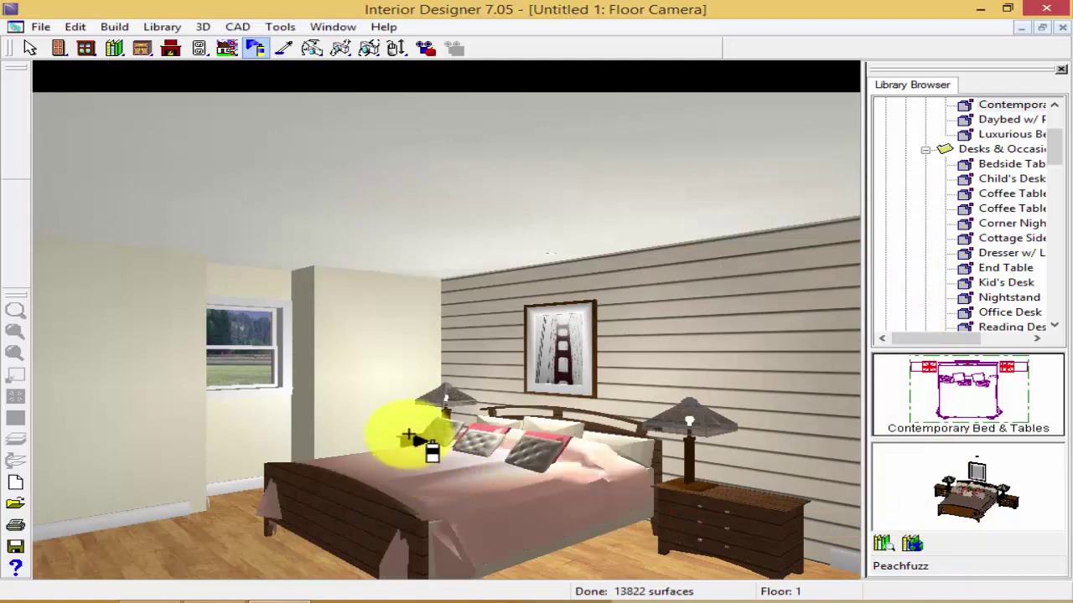
Apply the Cinnamon material from the Red colors to the three tufted cushions and the rear pillow beside the near nightstand.
mouse_move(465, 408)
left_mouse_down()
mouse_move(455, 402)
mouse_move(609, 568)
mouse_move(478, 419)
left_mouse_up()
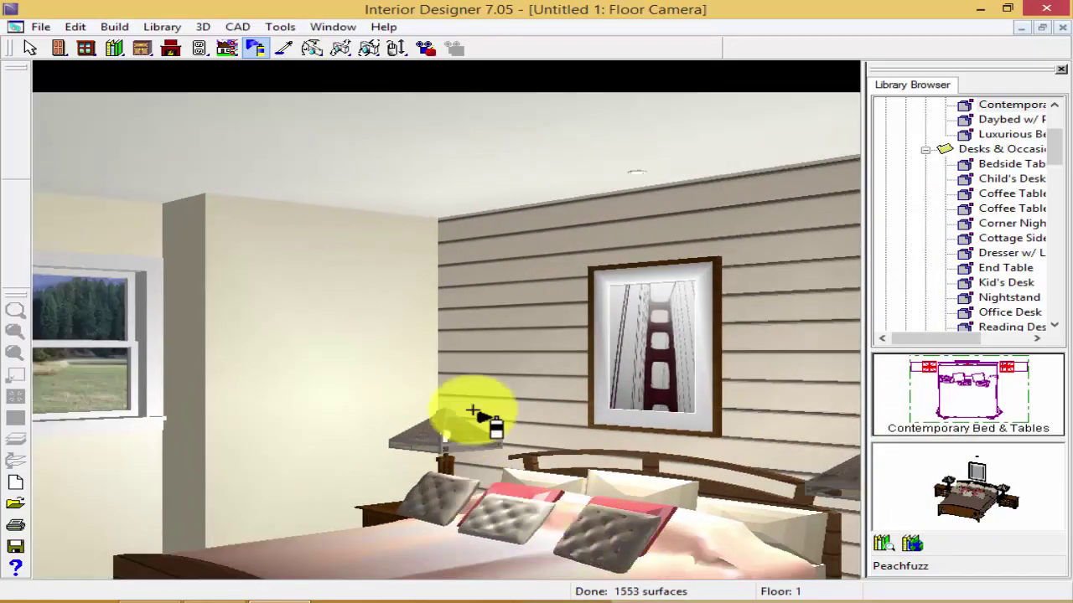
left_click(254, 48)
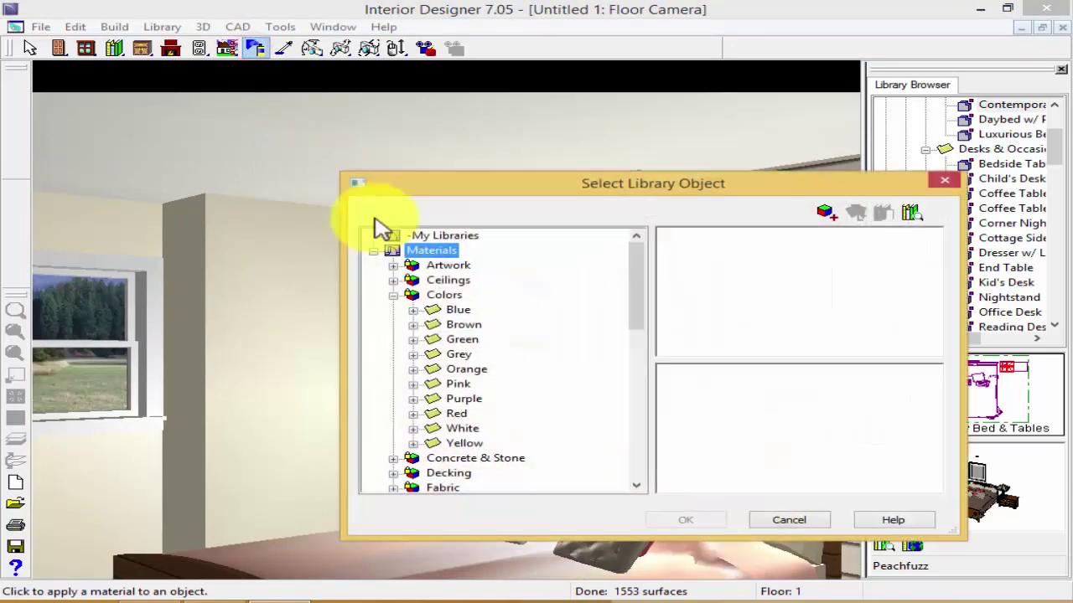
left_click(466, 370)
left_click(459, 384)
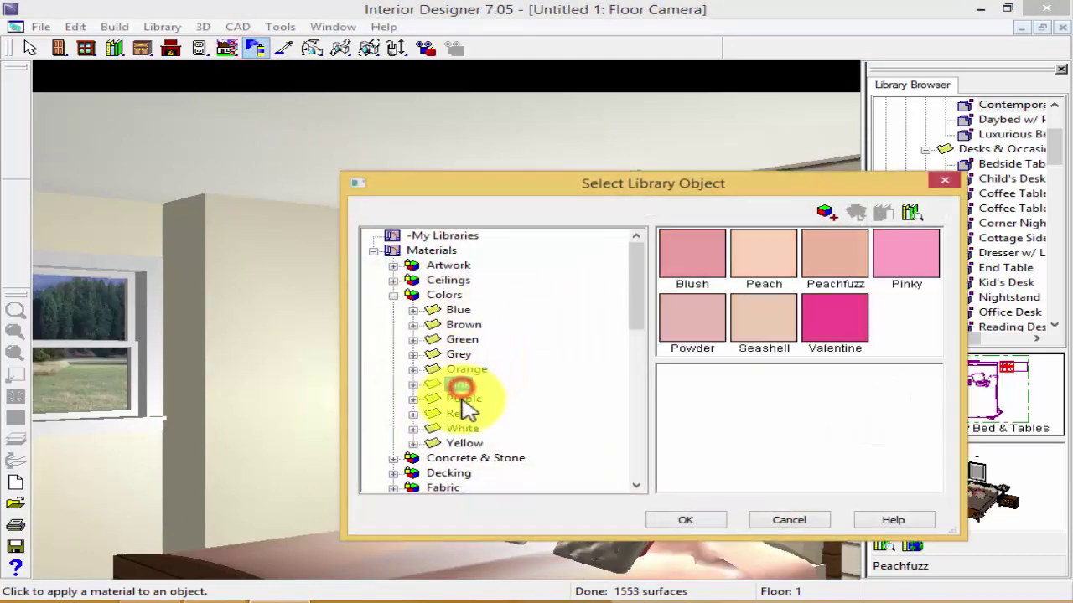
left_click(463, 399)
left_click(460, 413)
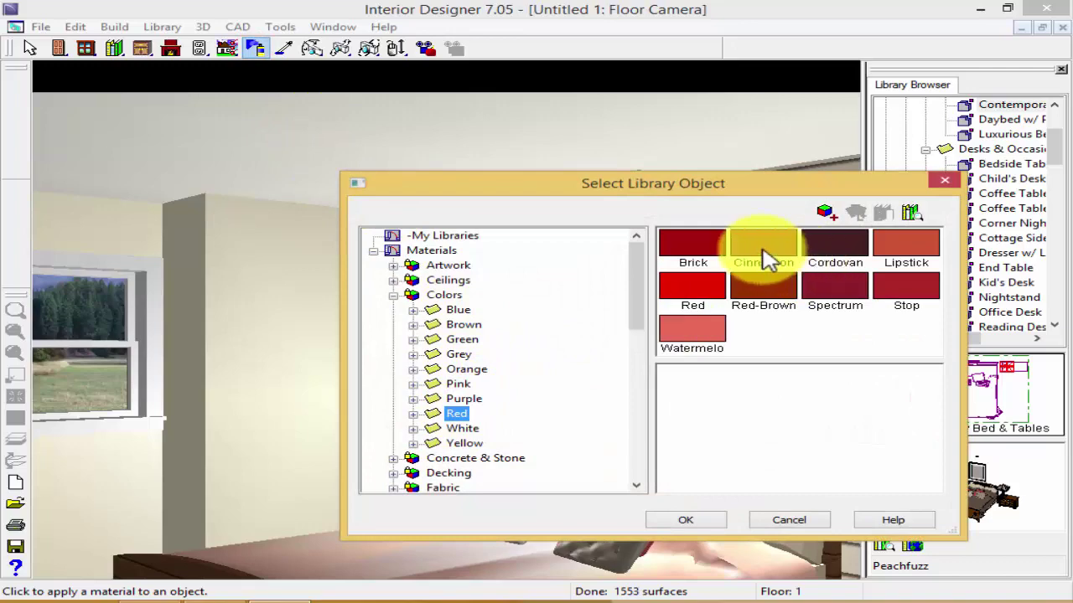
left_click(764, 251)
left_click(685, 521)
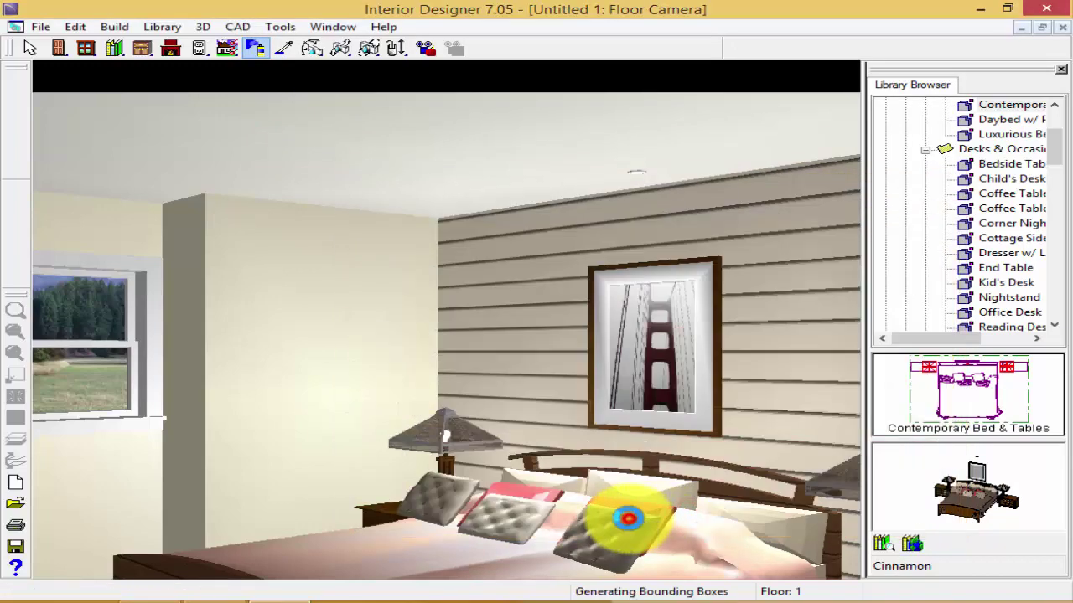
left_click(629, 518)
left_click(503, 507)
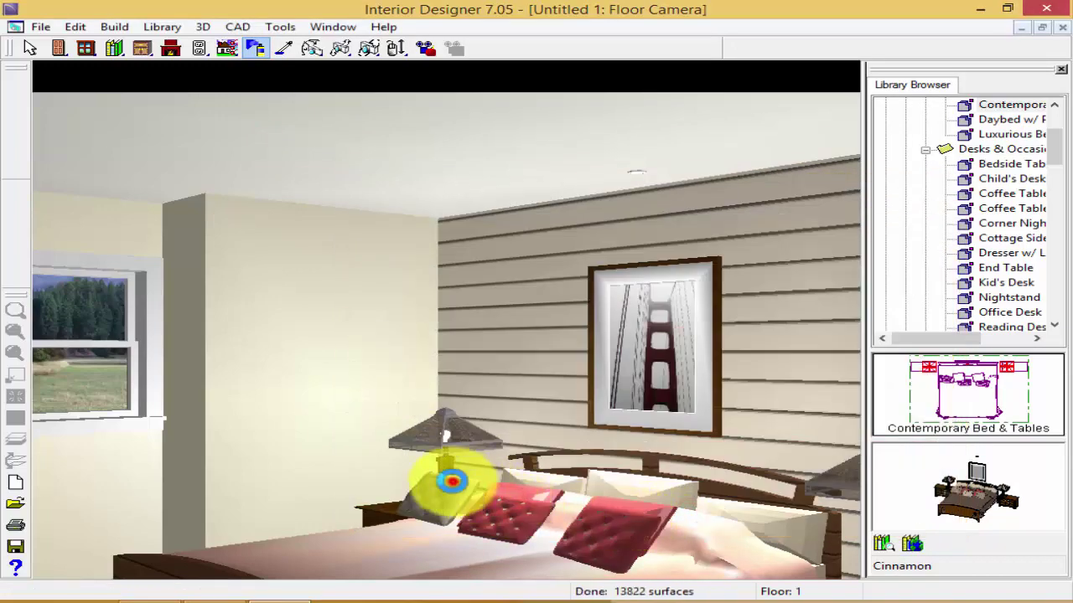
left_click(451, 480)
left_click(557, 476)
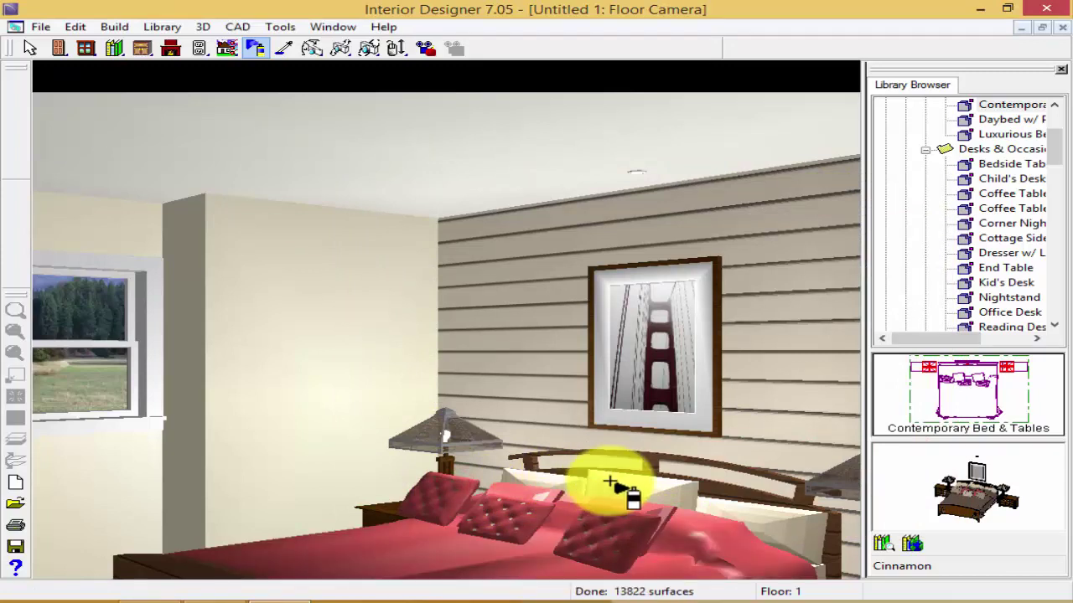
left_click(647, 483)
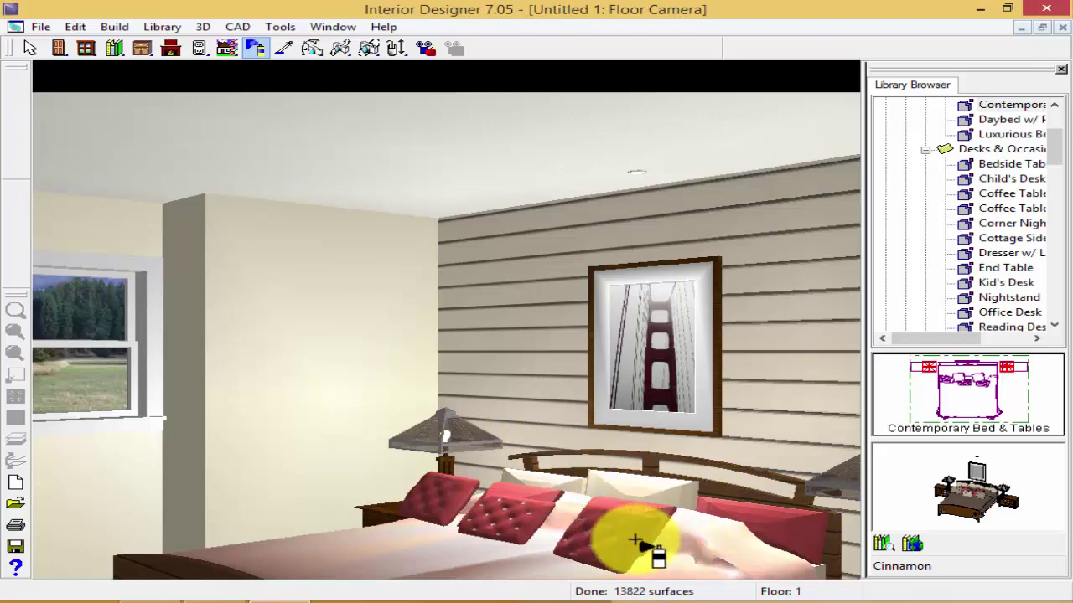
Pull the camera back until the whole bed set, both nightstands and the surrounding floor are in view.
left_click(503, 474)
key("Down")
key("Down")
key("Down")
key("Down")
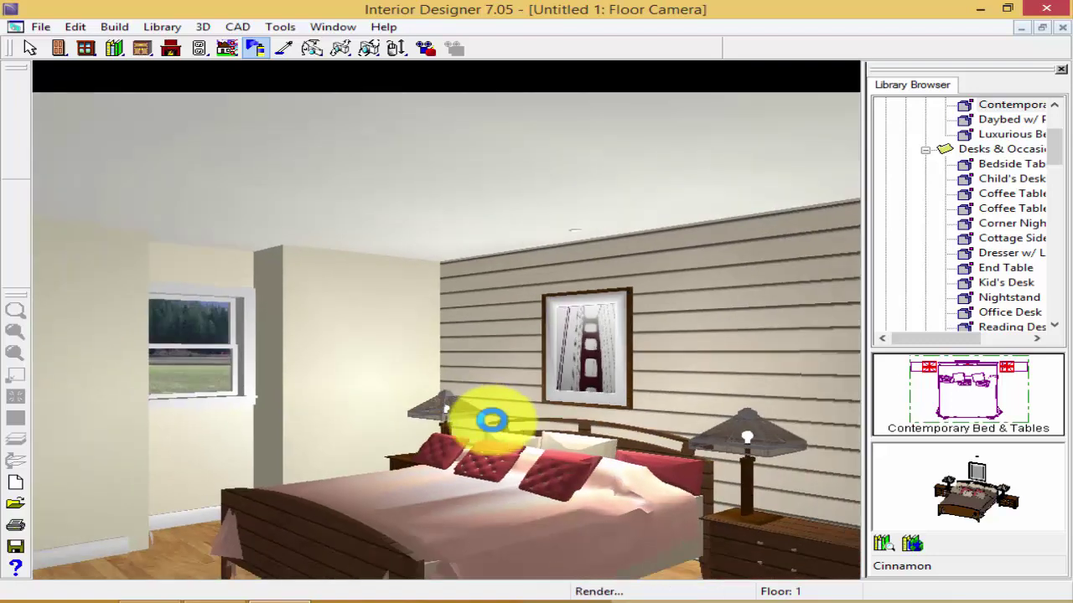
left_click(30, 48)
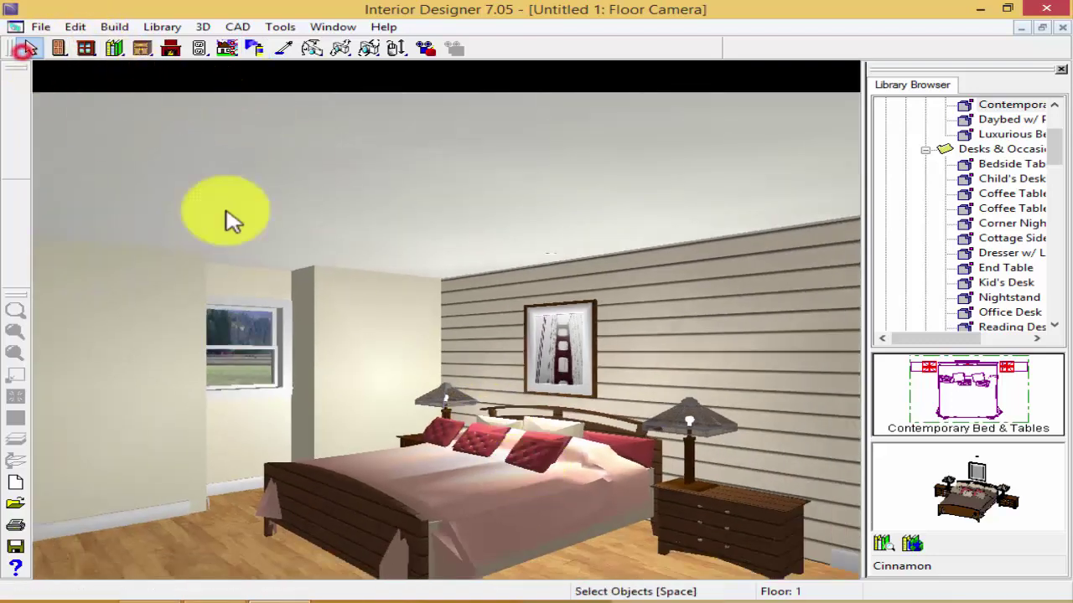
Start the Material Painter and browse the library to the Rugs folder under Flooring.
left_click(255, 48)
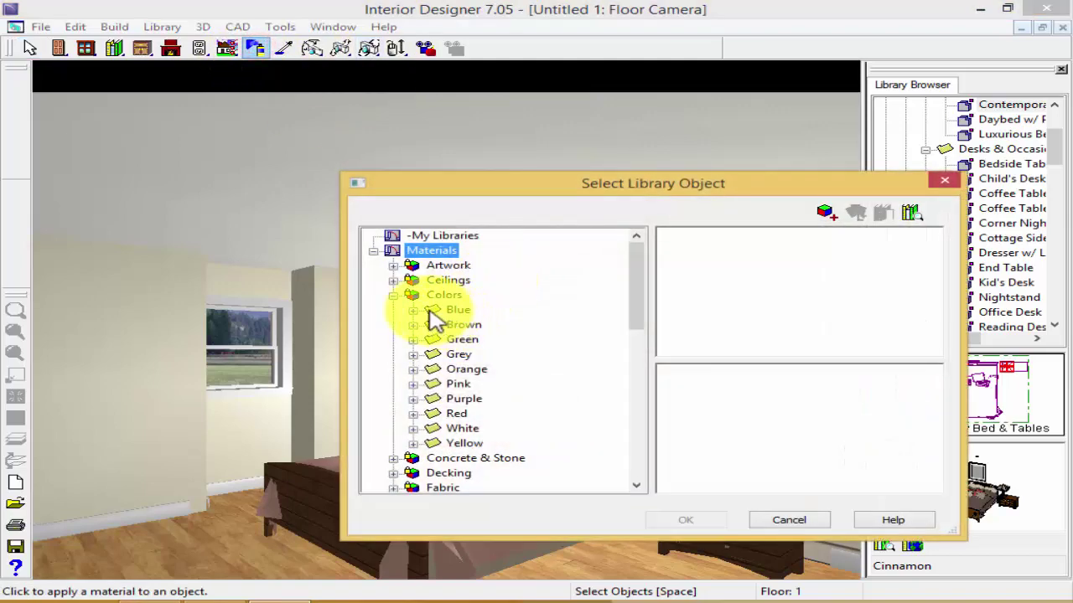
left_click(393, 295)
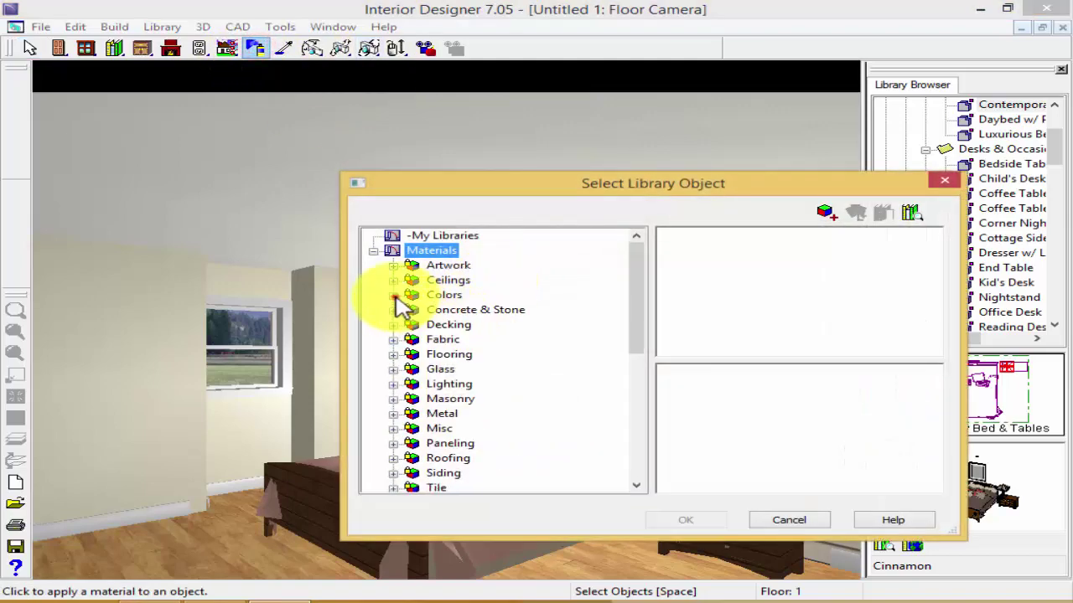
left_click(441, 356)
left_click(441, 370)
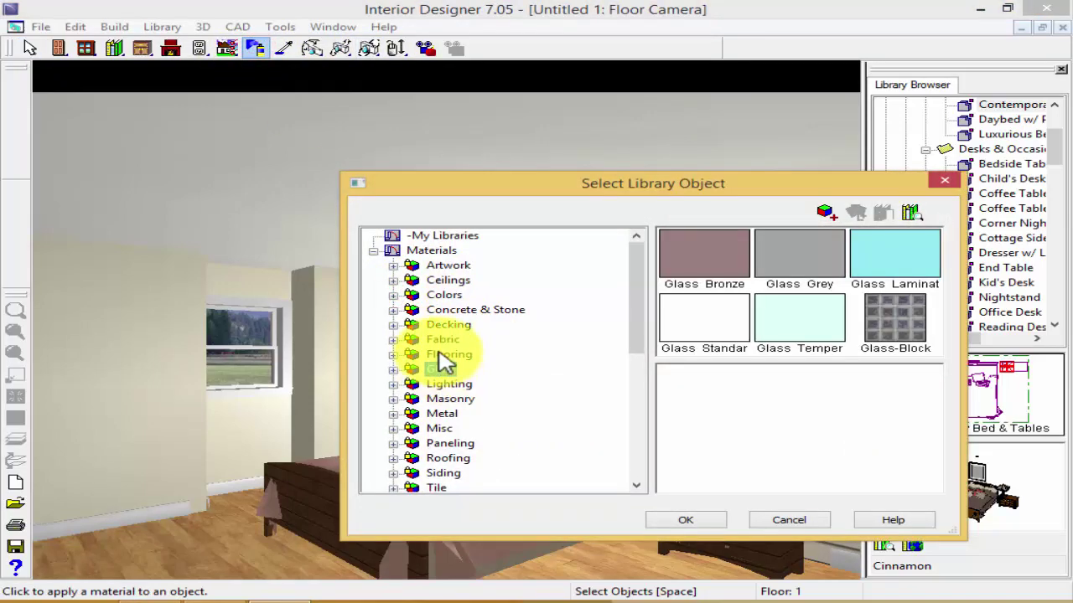
left_click(441, 355)
double_click(841, 285)
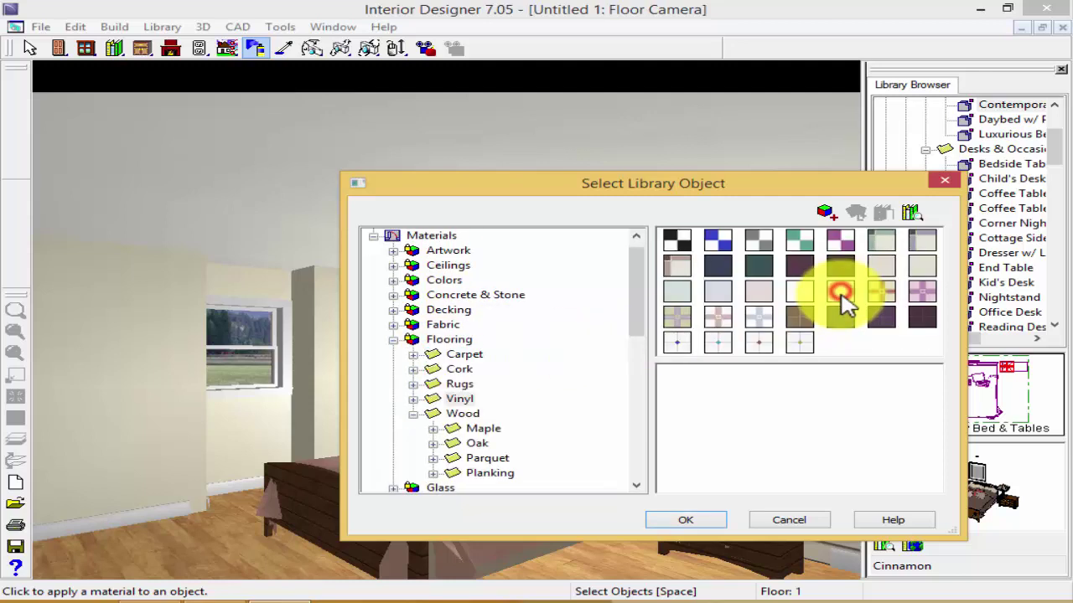
left_click(452, 385)
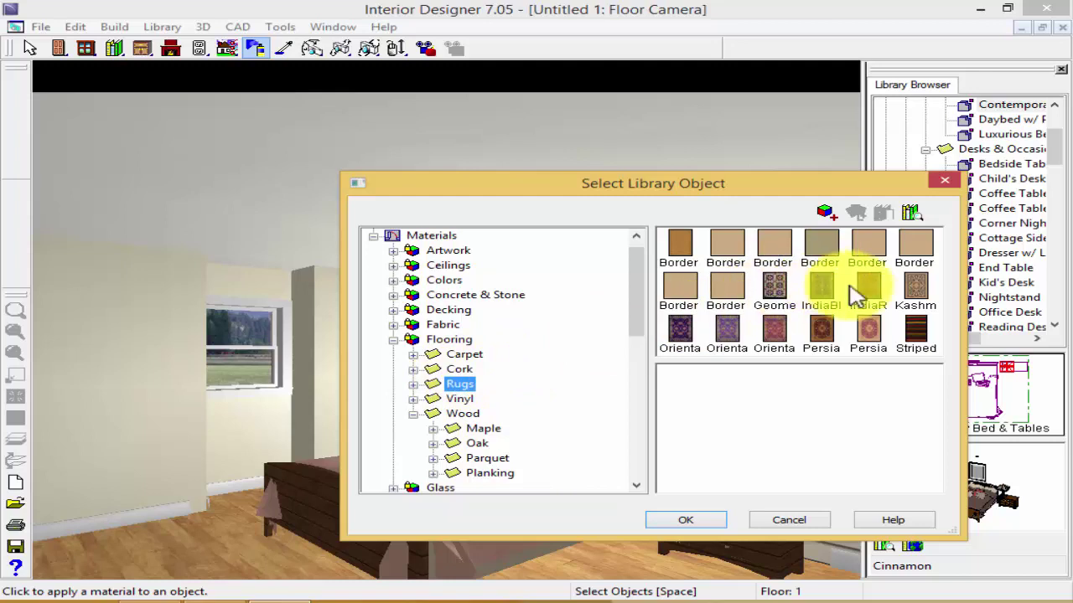
Compare the rug materials and apply IndiaRed to the bedroom floor.
left_click(916, 290)
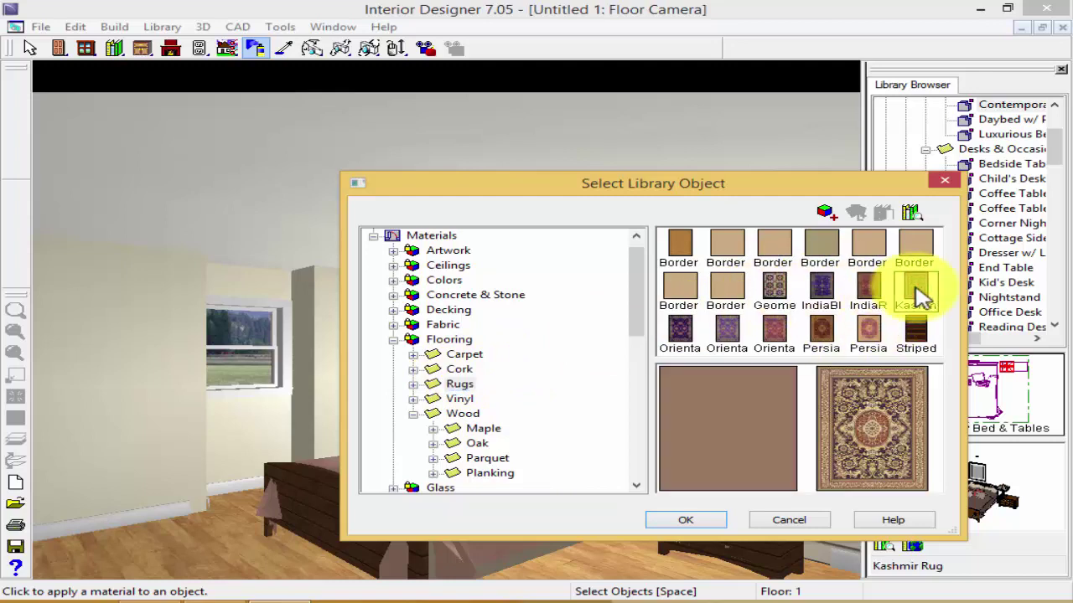
left_click(918, 340)
left_click(863, 337)
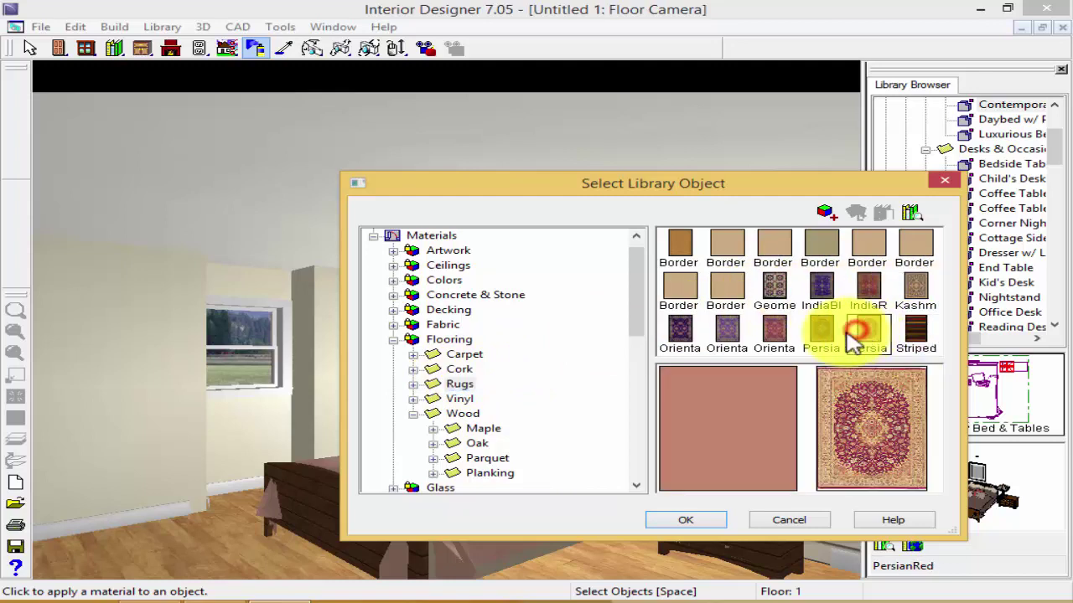
left_click(821, 335)
left_click(773, 331)
left_click(773, 289)
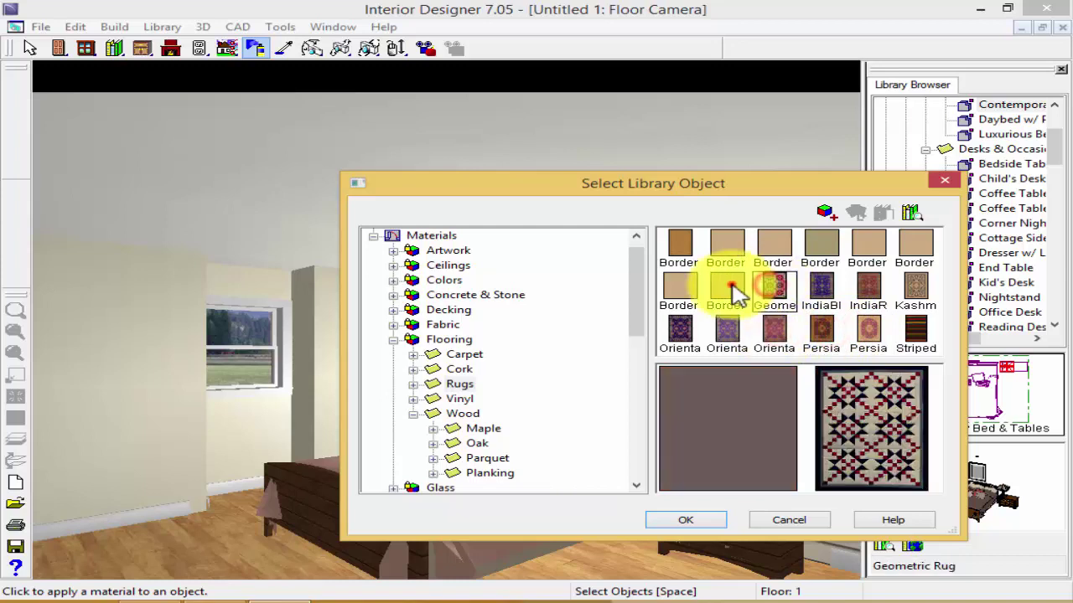
left_click(727, 287)
left_click(726, 246)
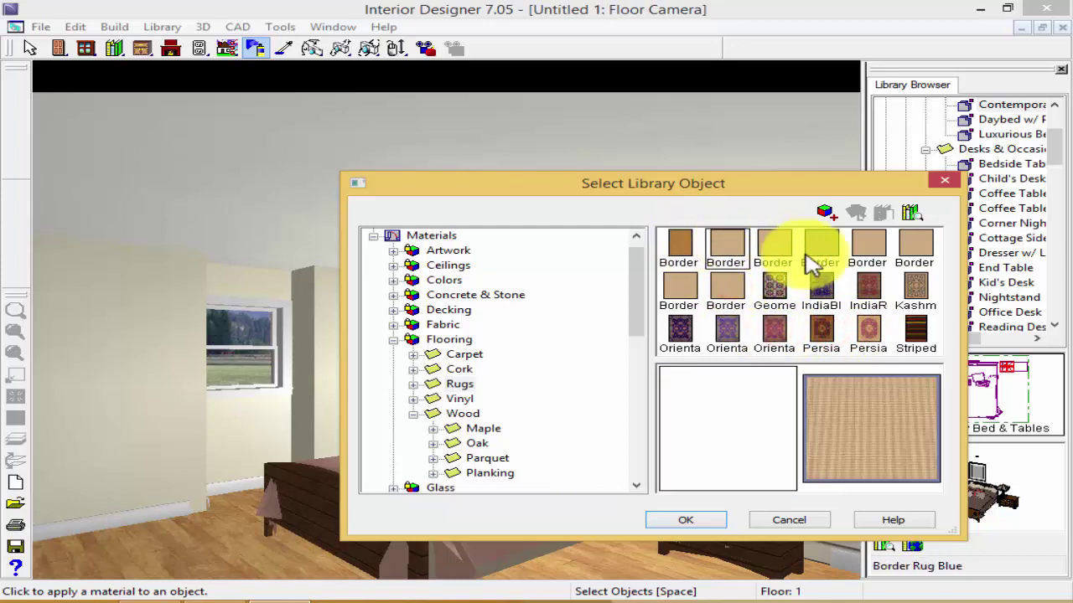
left_click(825, 289)
left_click(867, 293)
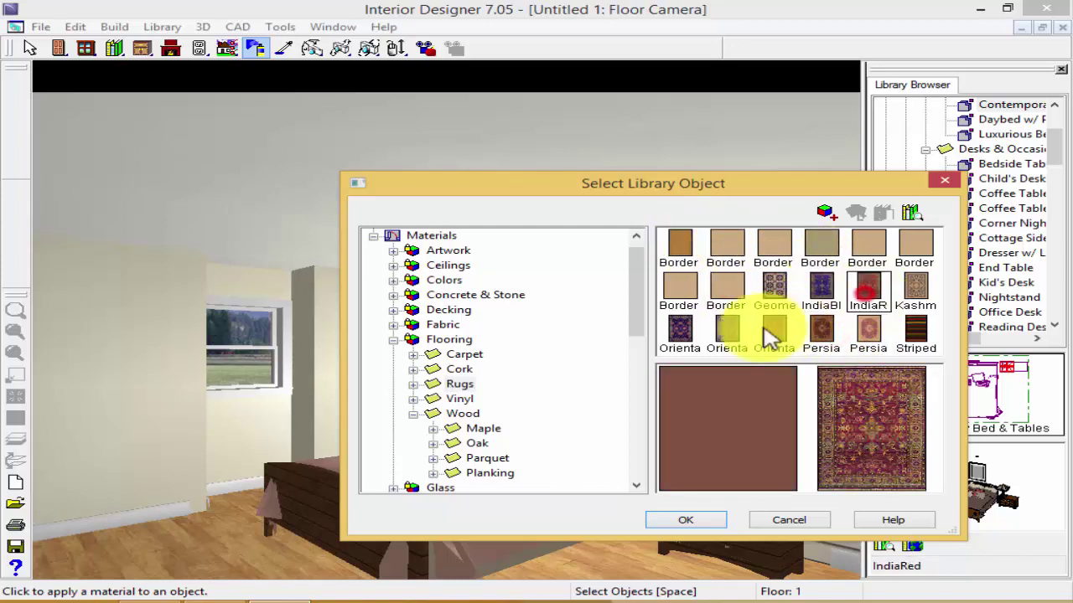
left_click(716, 519)
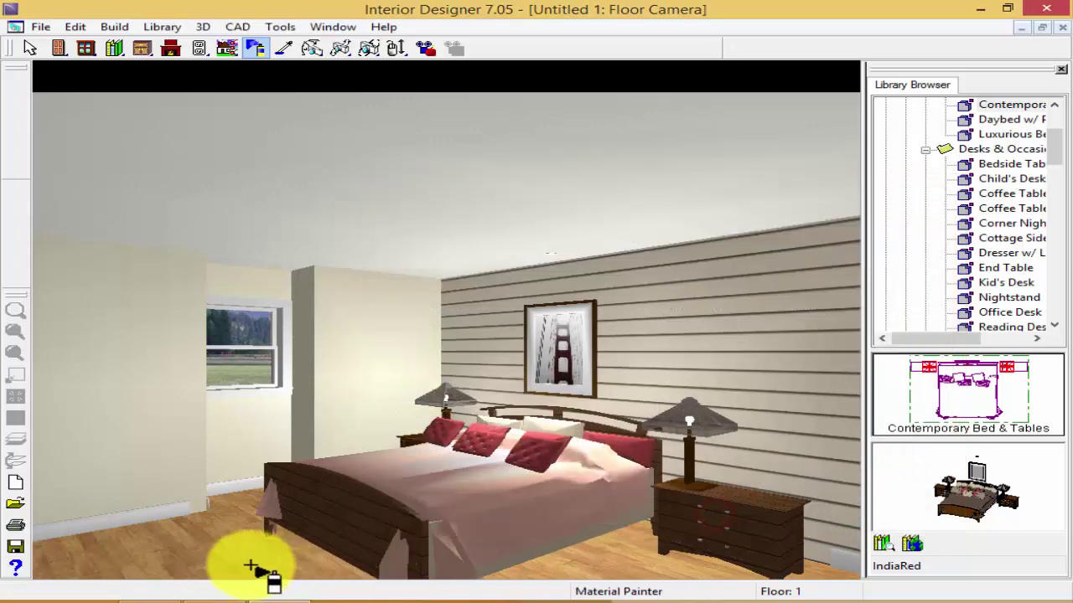
left_click_drag(347, 562, 478, 510)
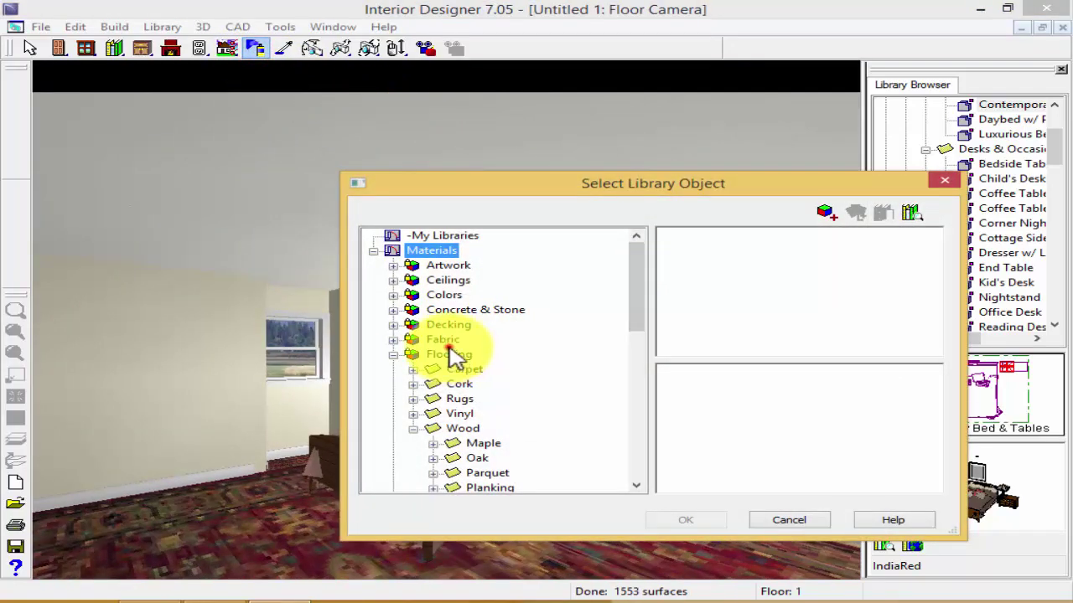
Apply the Carpet-B7(30) material from the Flooring Carpet folder to the bedroom floor.
left_click(450, 355)
left_click(459, 370)
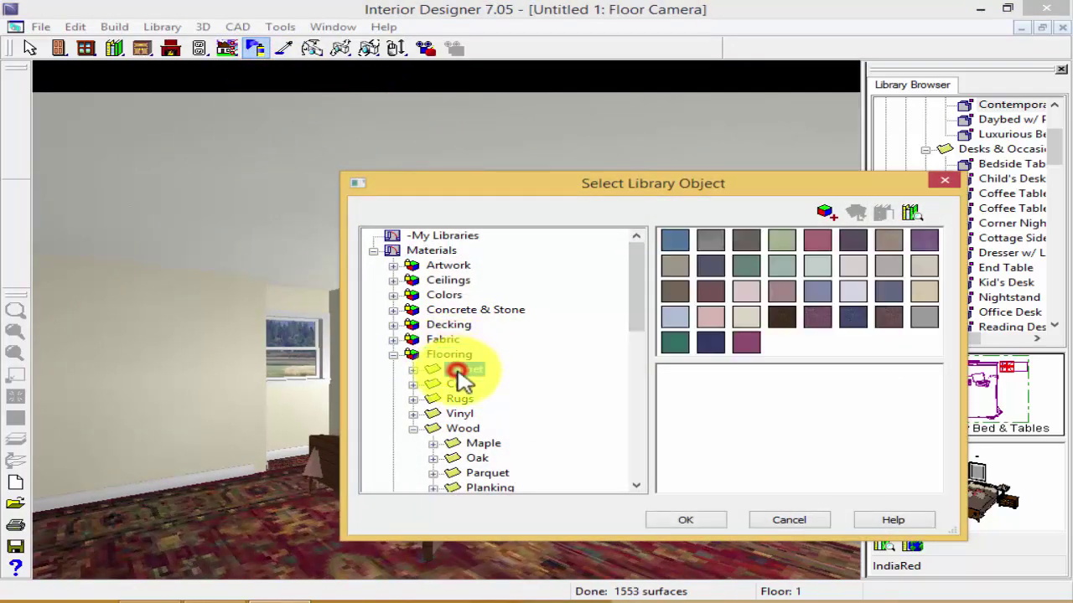
left_click(719, 313)
left_click(716, 295)
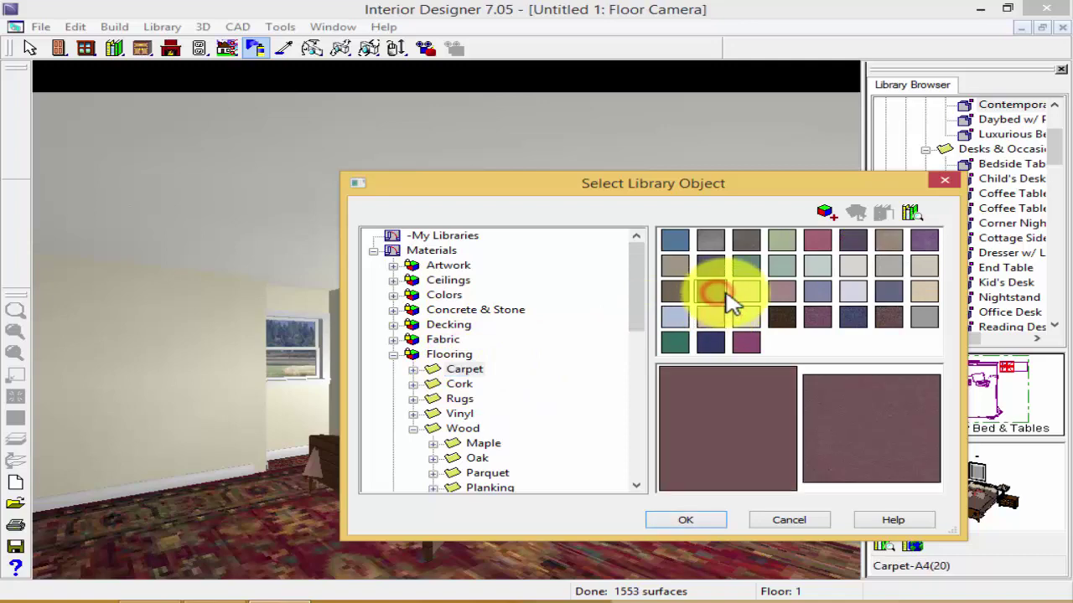
left_click(881, 314)
left_click(863, 315)
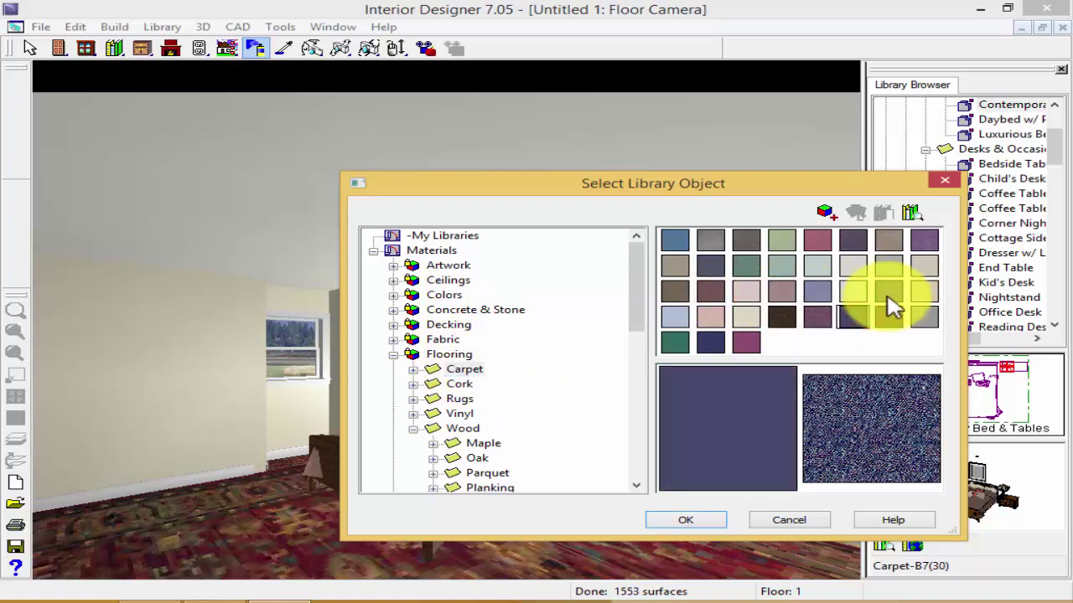
left_click(696, 521)
left_click(287, 505)
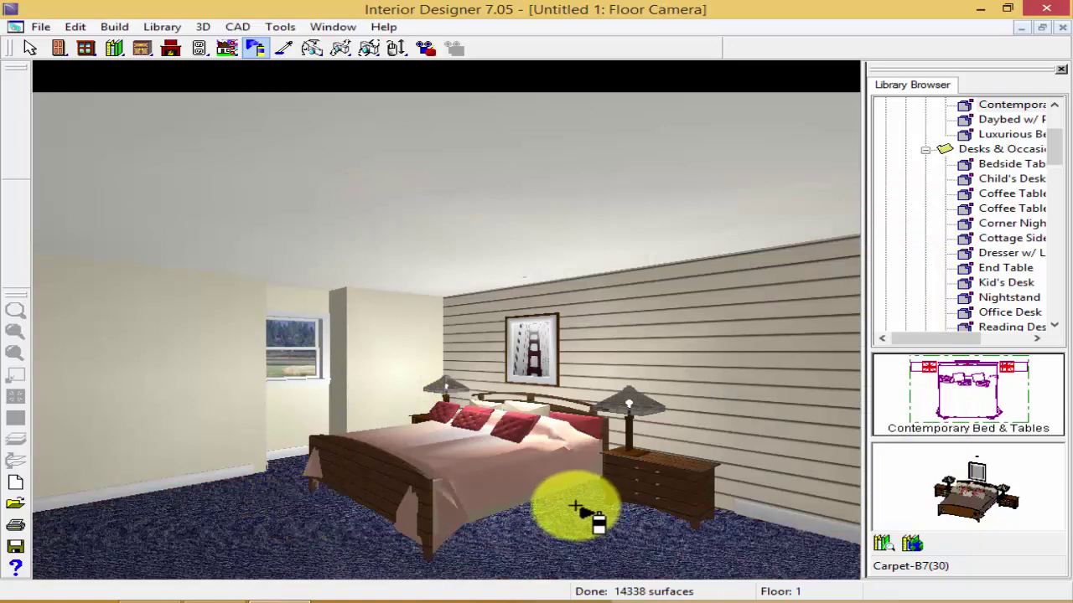
Restart the Material Painter and open the Patterns folder under Wall Coverings.
left_click(254, 48)
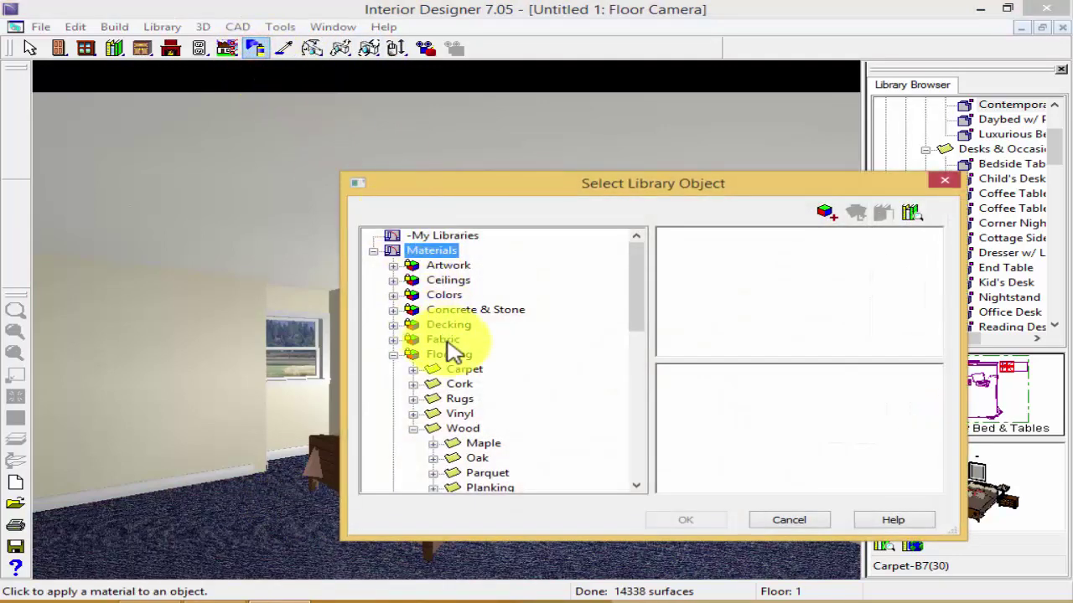
left_click(394, 355)
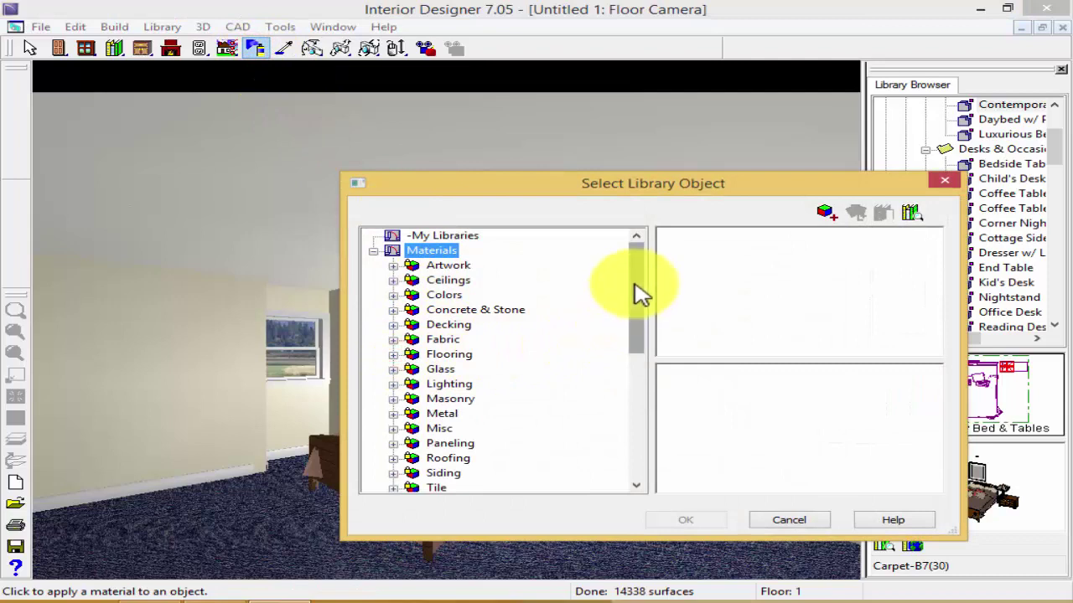
left_click_drag(637, 293, 642, 366)
left_click(466, 340)
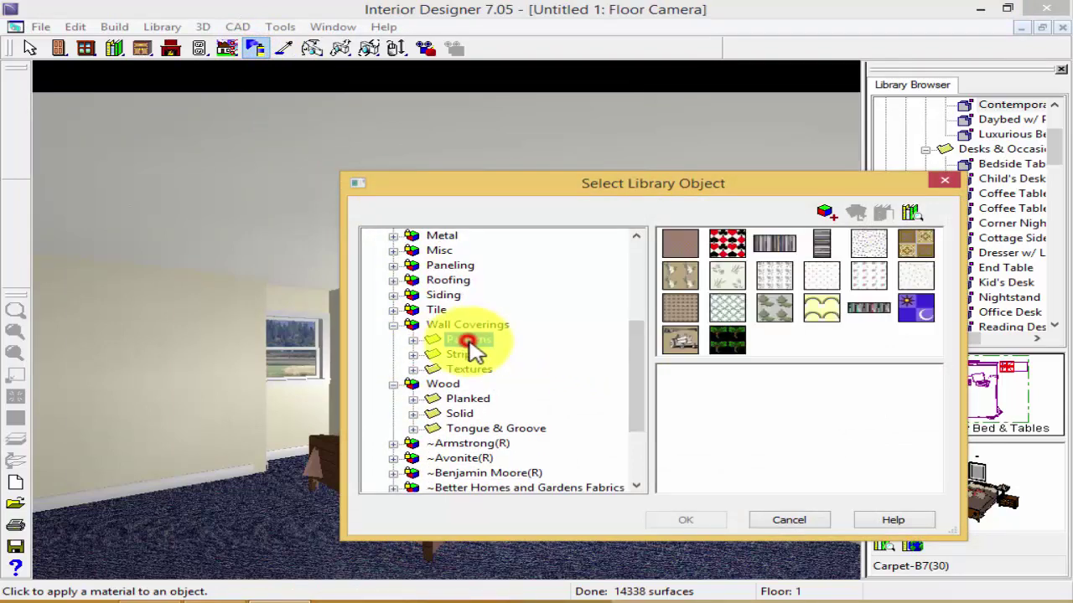
Preview the wall covering patterns, including the flower, leaf and tractor designs, to compare them for the bedroom walls.
left_click(906, 276)
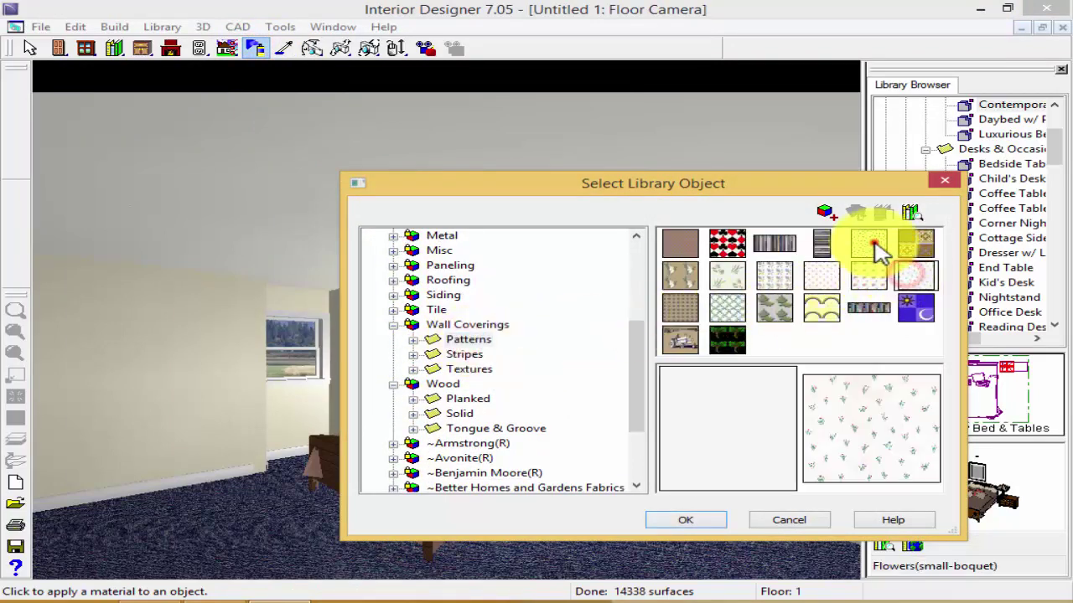
left_click(874, 245)
left_click(866, 283)
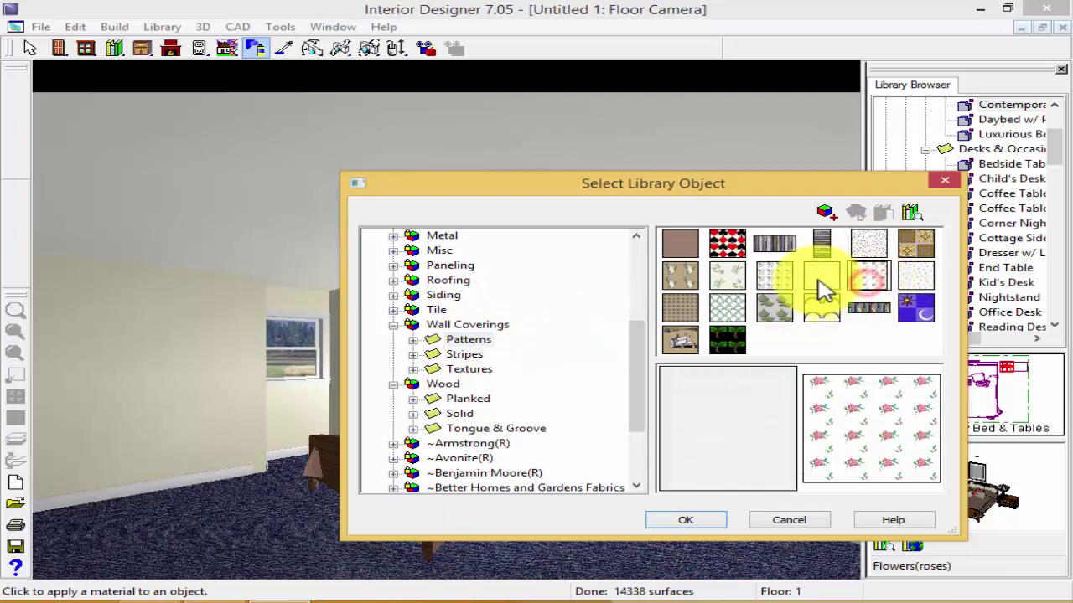
left_click(823, 283)
left_click(733, 277)
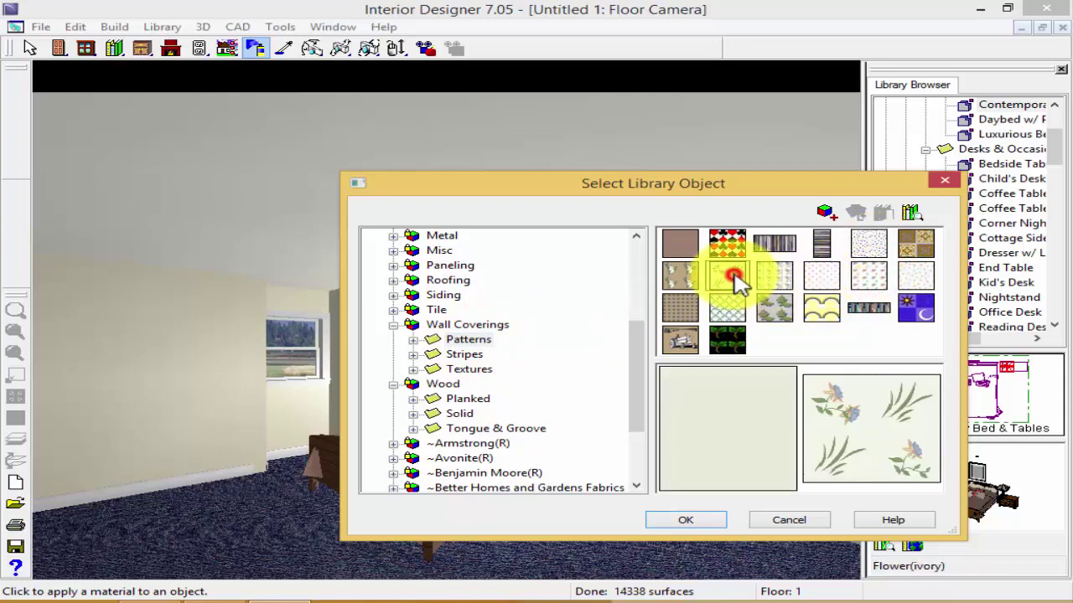
left_click(725, 341)
left_click(684, 340)
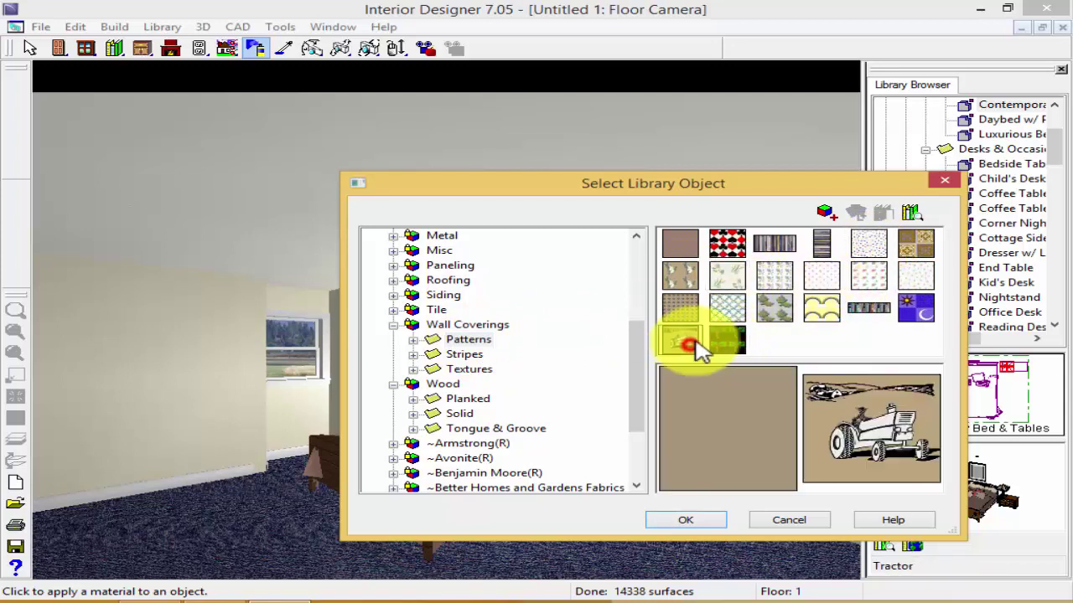
left_click(772, 310)
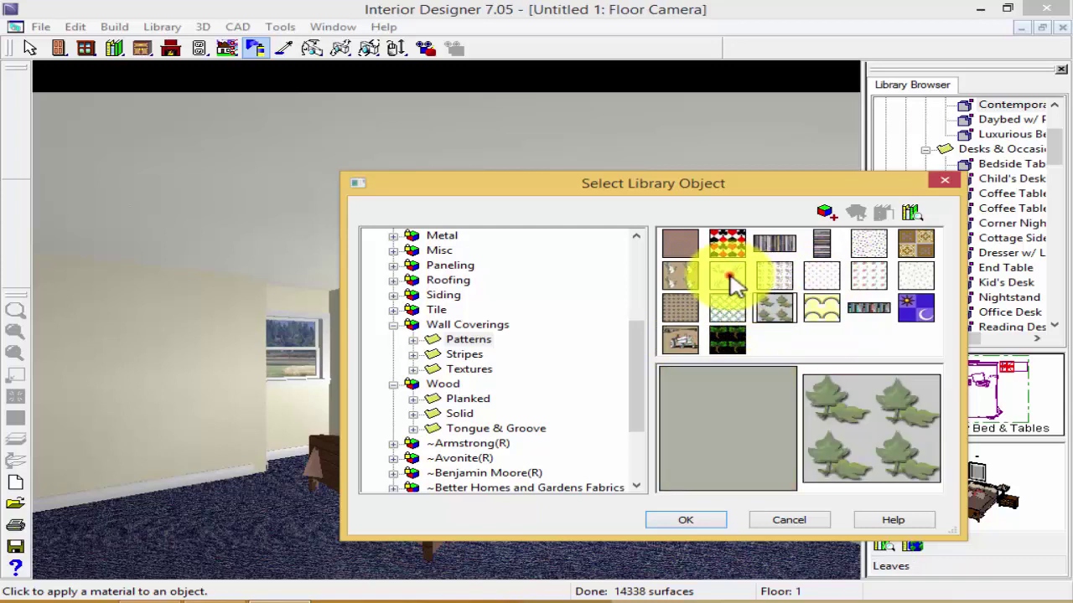
left_click(733, 281)
left_click(821, 243)
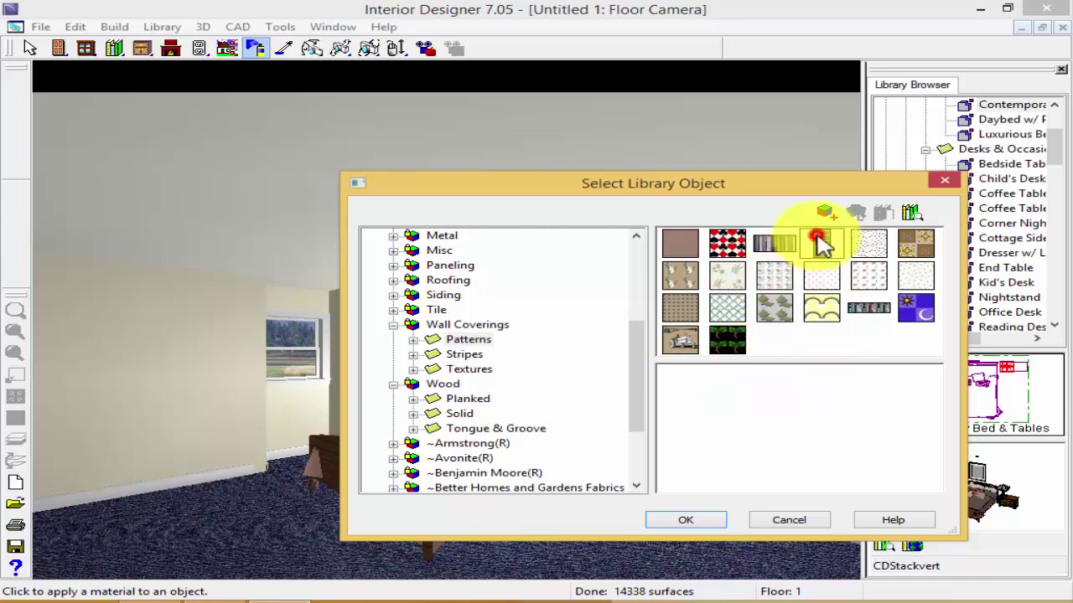
left_click(917, 241)
Apply the Flowers(heart) wall covering pattern to the bedroom walls.
left_click(821, 278)
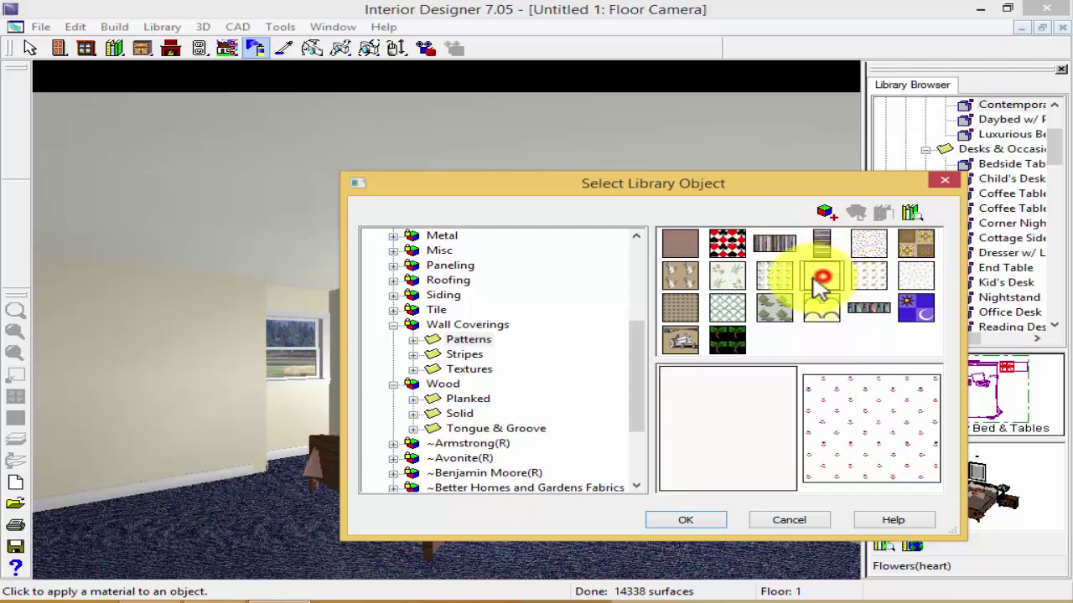
left_click(773, 283)
left_click(822, 279)
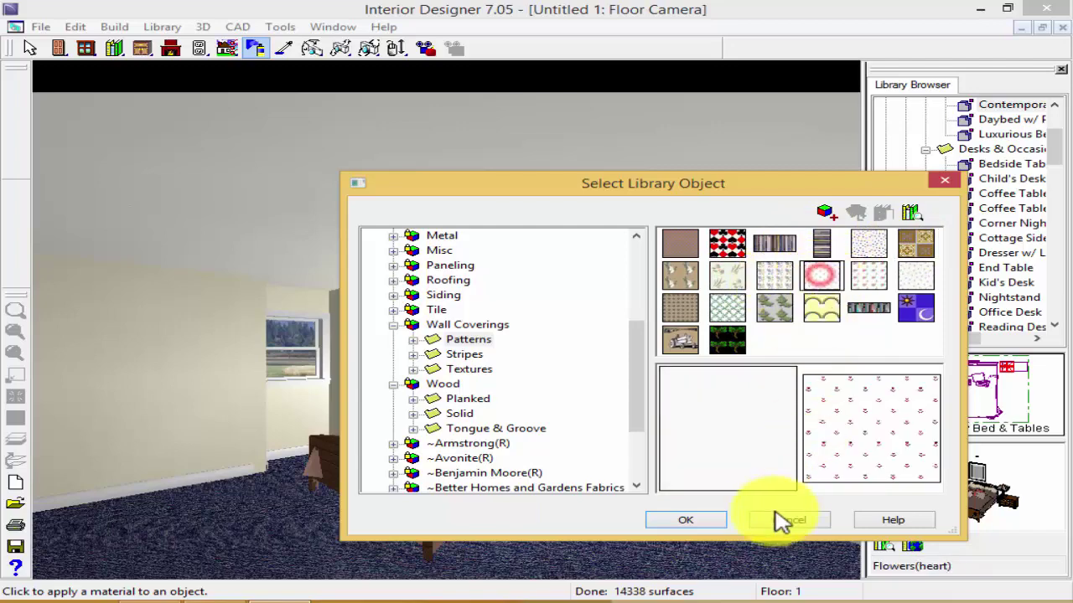
left_click(711, 527)
left_click(194, 364)
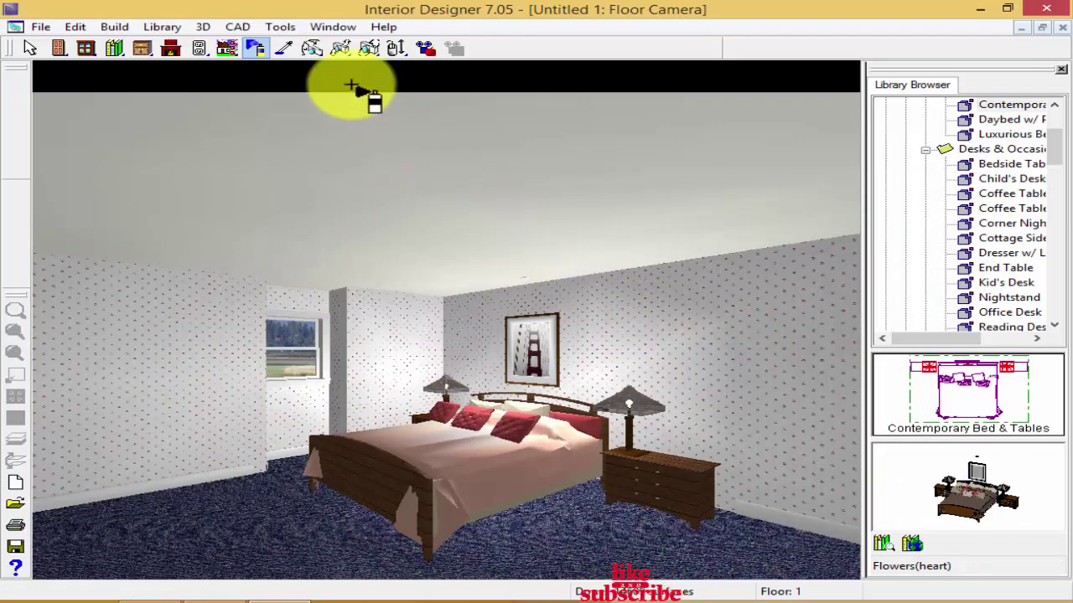
Apply the Rectangle-r(48) material from the Ceilings category to the bedroom ceiling.
left_click(256, 48)
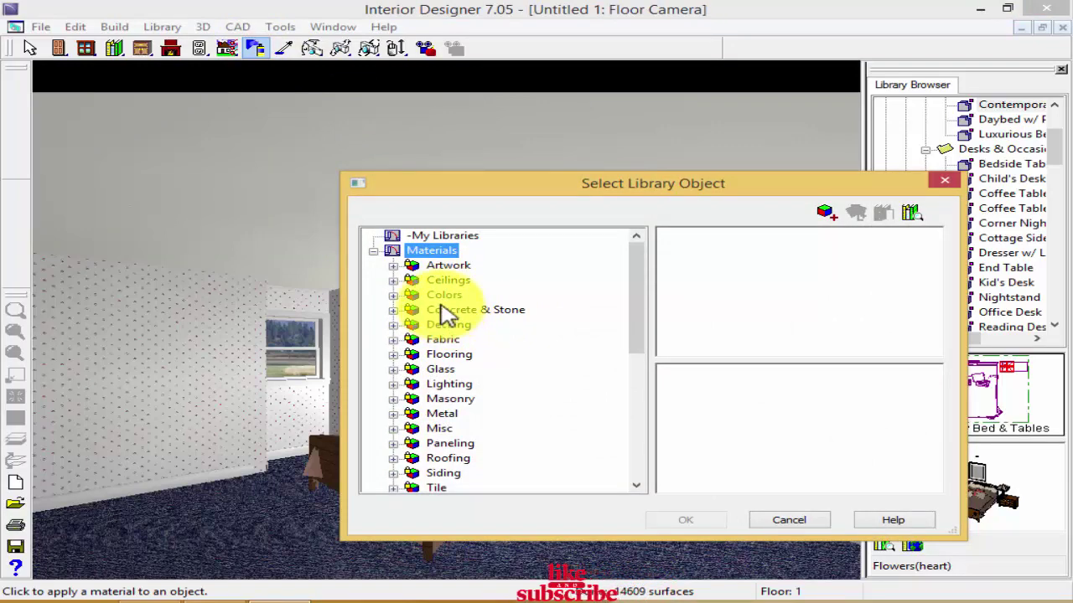
left_click(444, 281)
left_click(768, 275)
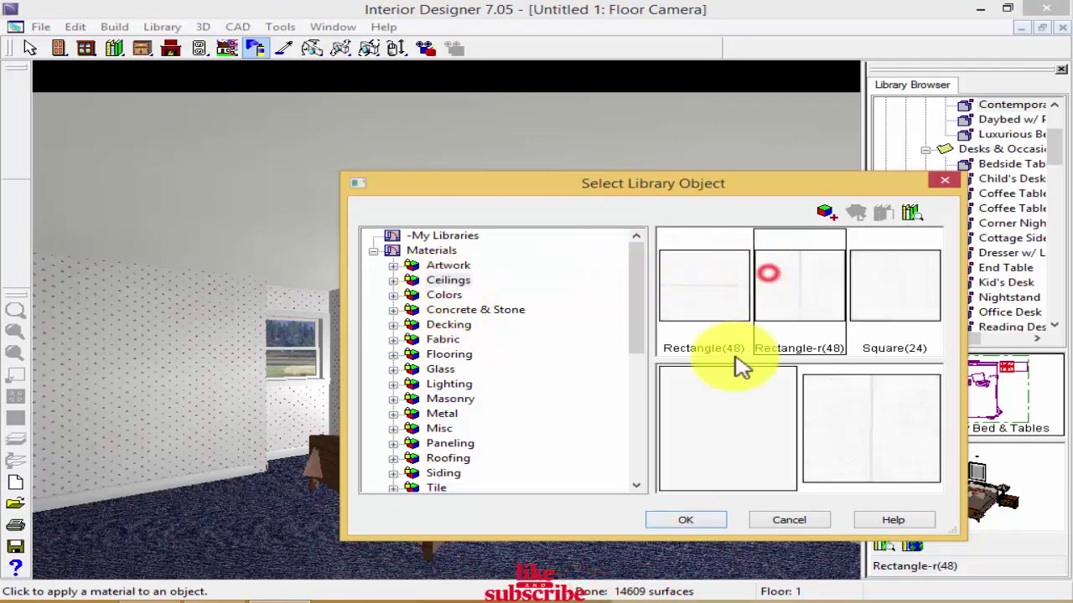
left_click(682, 521)
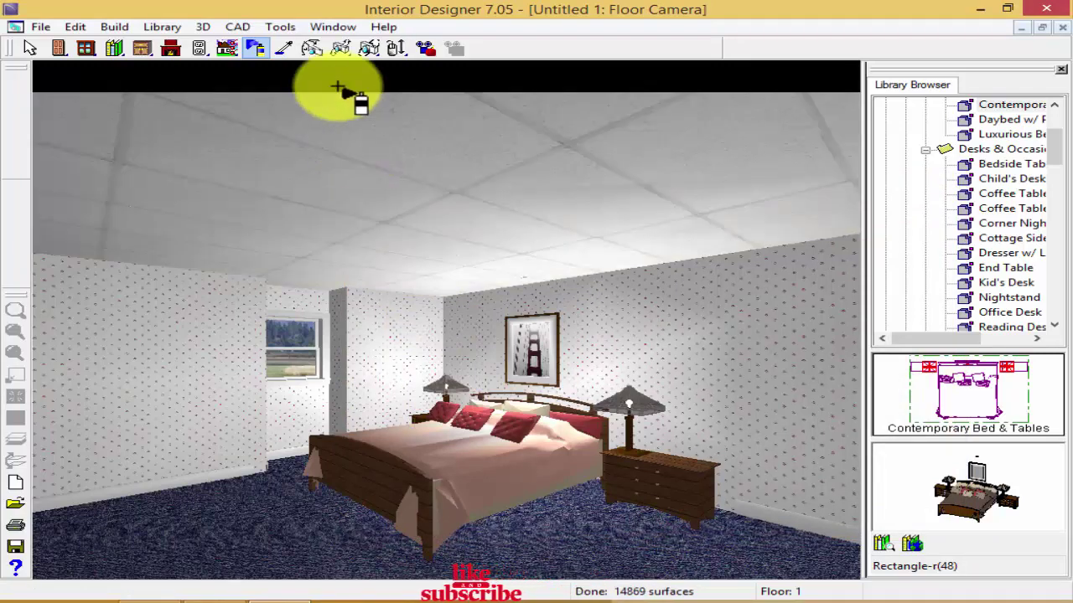
Replace the bedroom ceiling's material with Deck Plank 2x6 Rough from the Decking category.
left_click(256, 47)
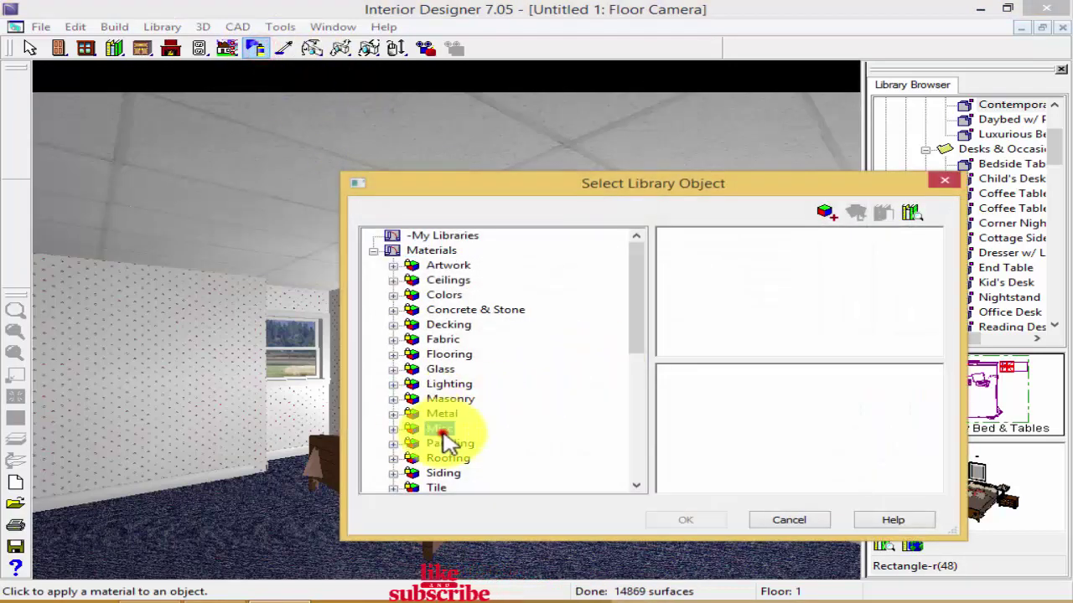
left_click(440, 429)
left_click(445, 443)
left_click(436, 399)
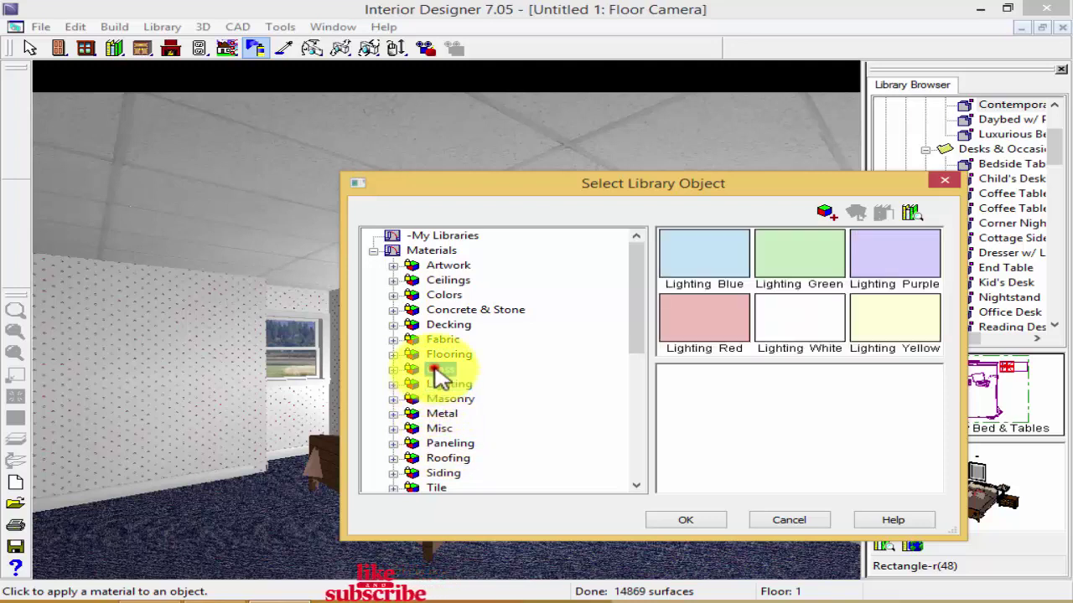
left_click(434, 369)
left_click(445, 326)
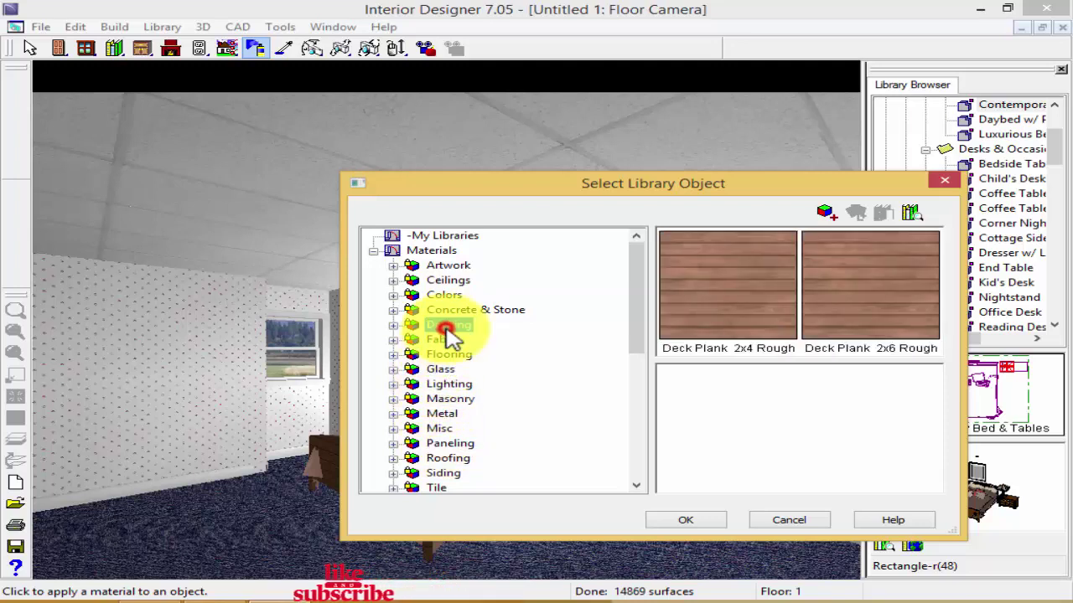
left_click(393, 325)
left_click(475, 339)
left_click(474, 355)
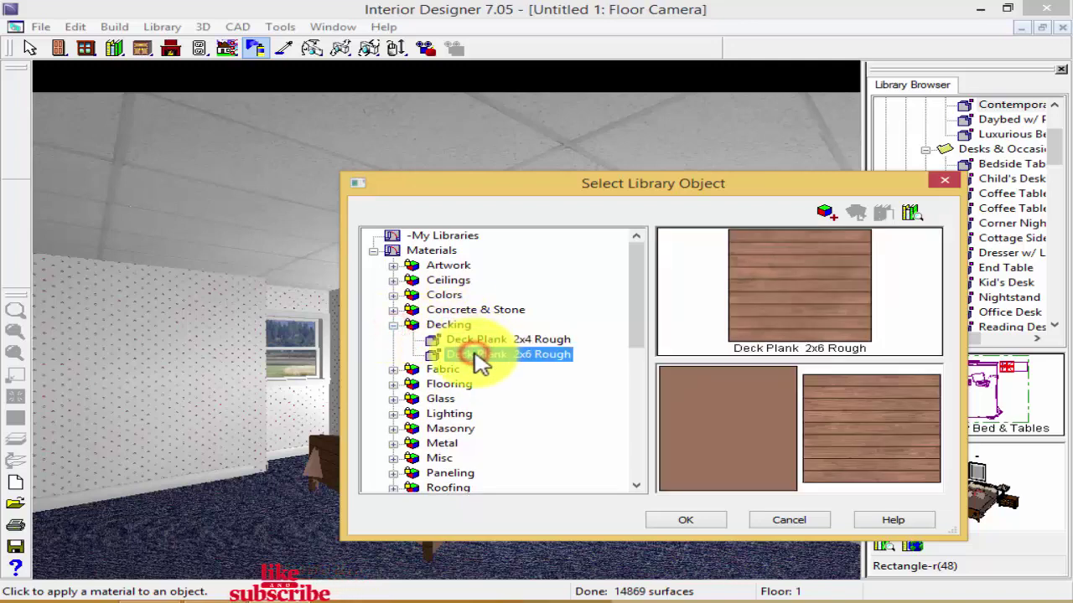
left_click(692, 521)
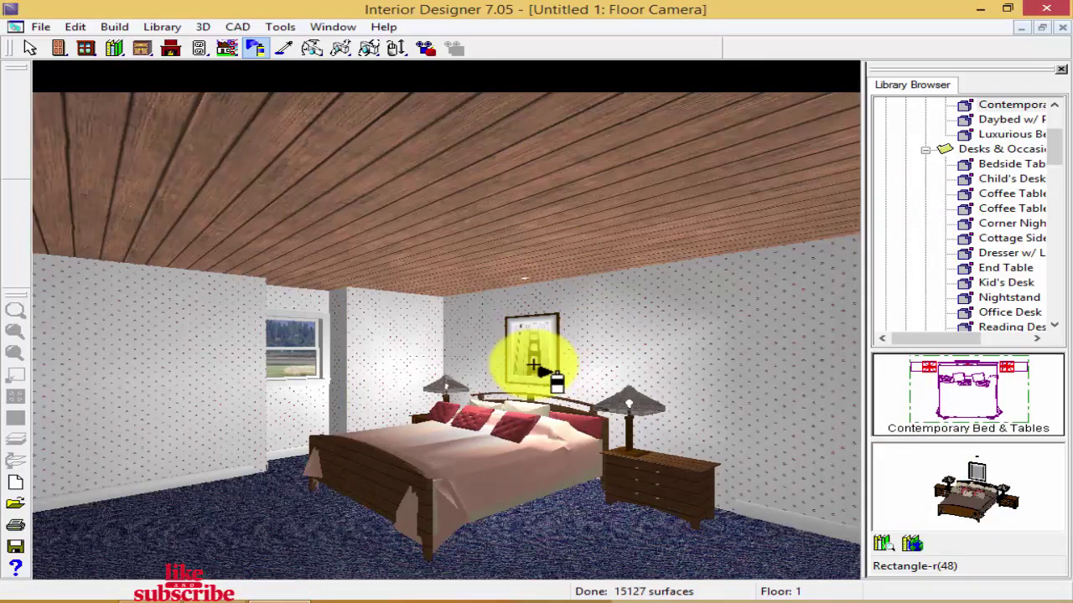
Search the library for "light" and preview the first results, including the Basic (globe light) and Basic (lights) ceiling fans.
left_click_drag(527, 354, 509, 370)
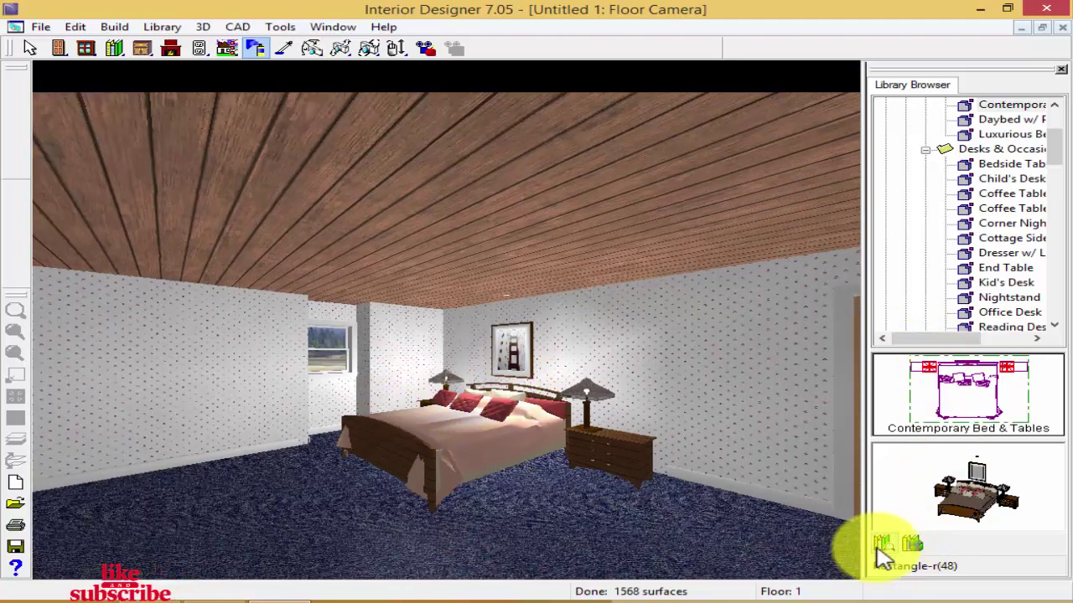
left_click(883, 545)
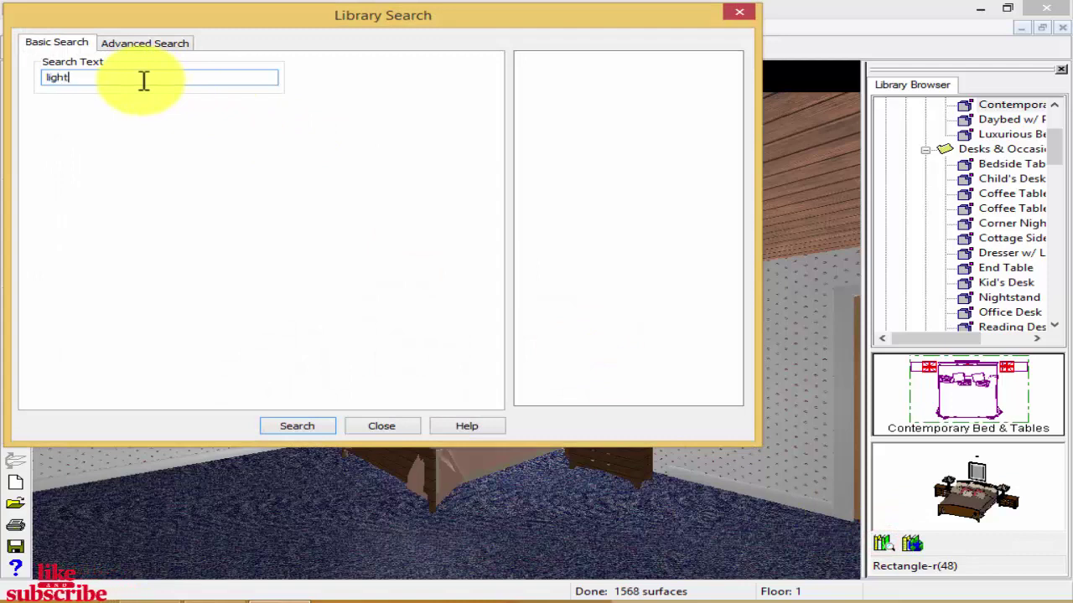
key("Return")
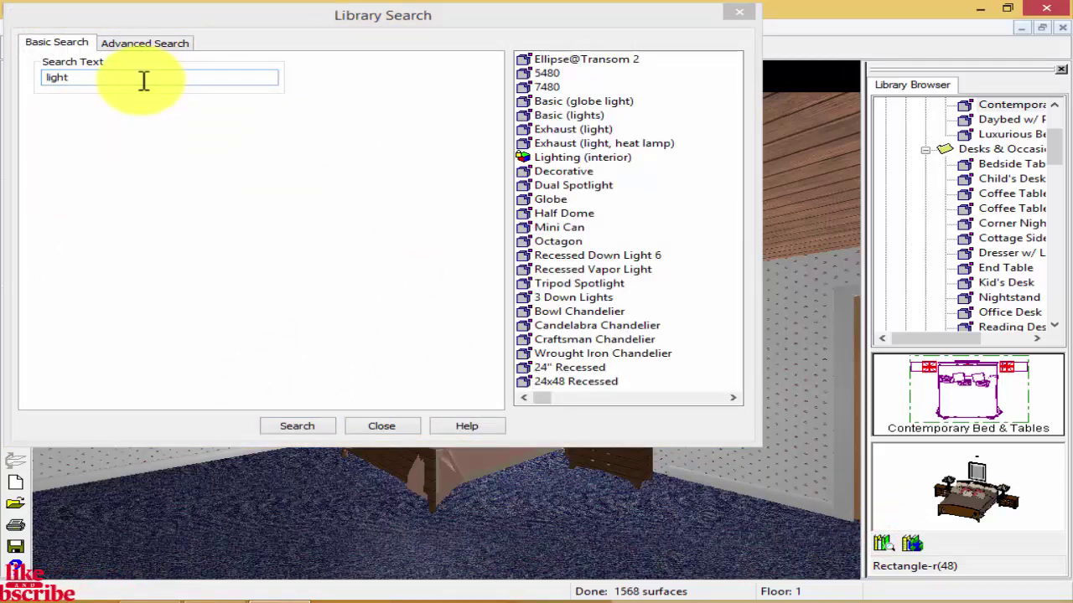
left_click(562, 59)
left_click(549, 74)
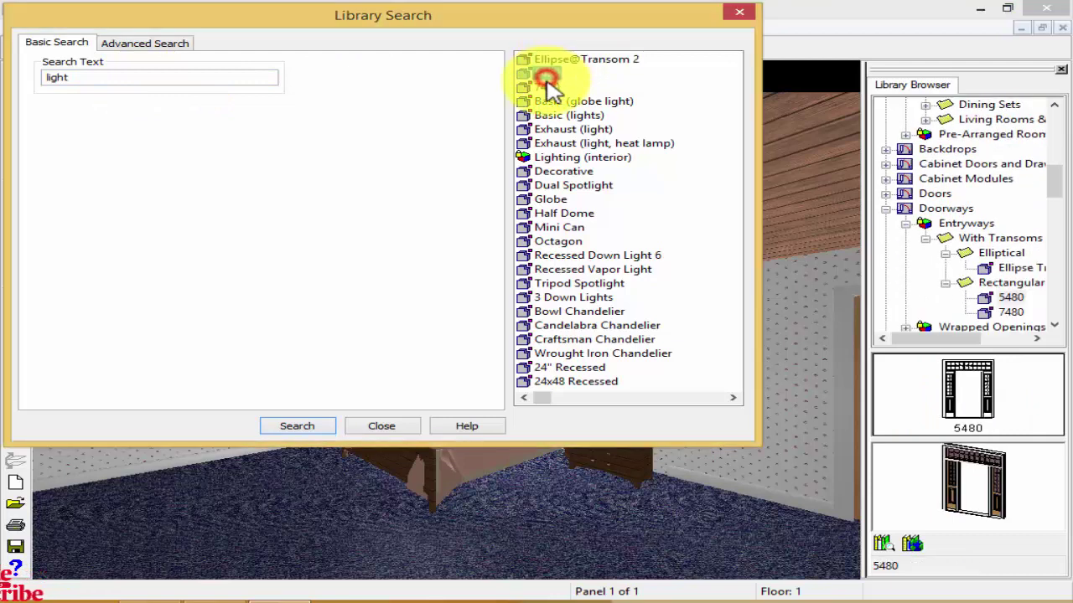
left_click(546, 87)
left_click(549, 102)
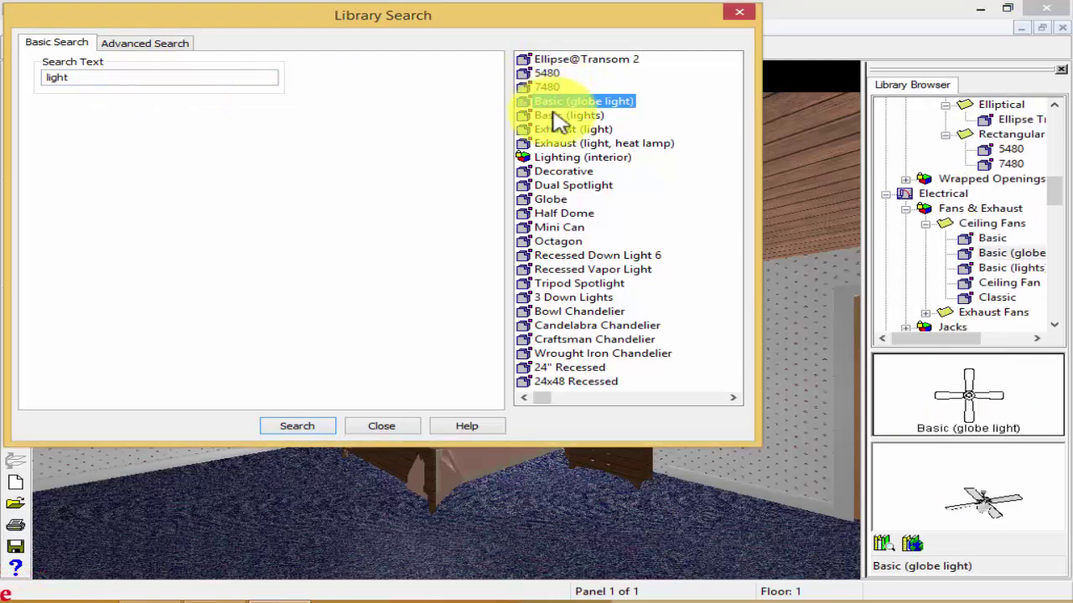
left_click(558, 117)
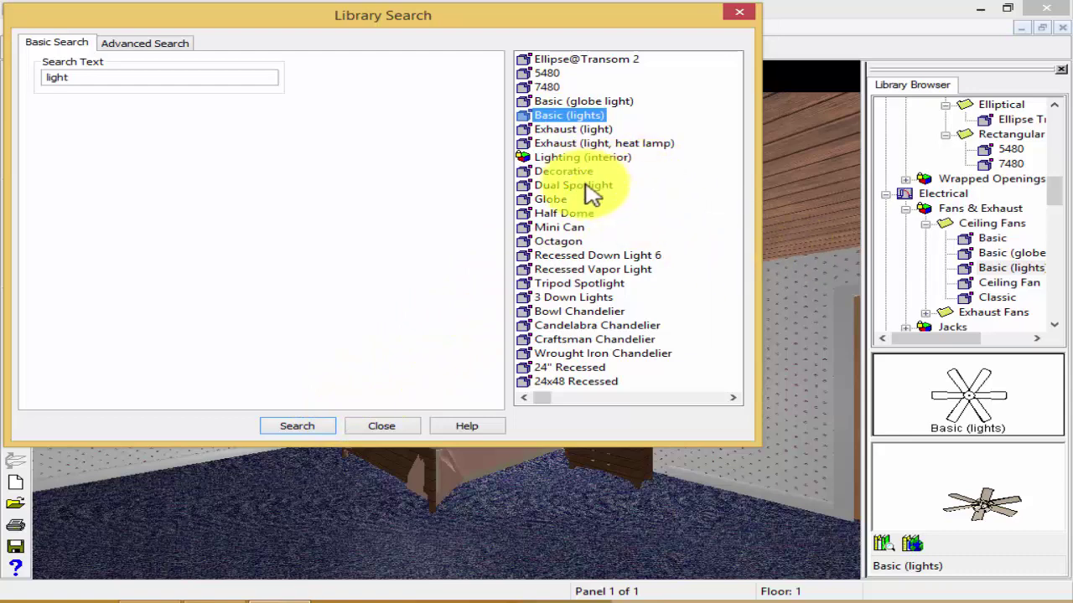
left_click(392, 429)
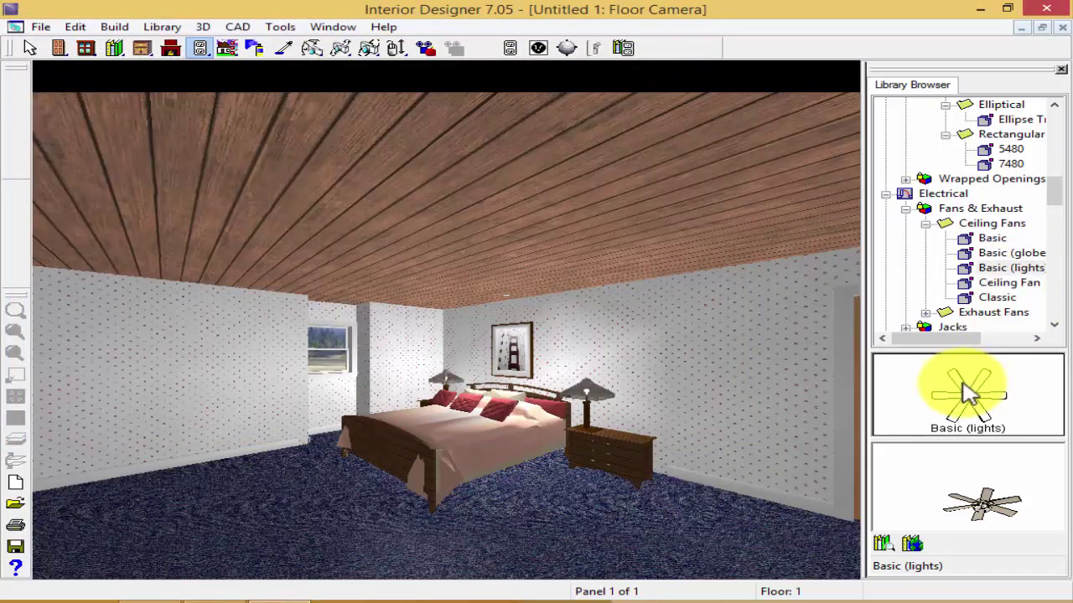
Place the Classic ceiling fan on the bedroom ceiling in front of the bed.
left_click(1001, 285)
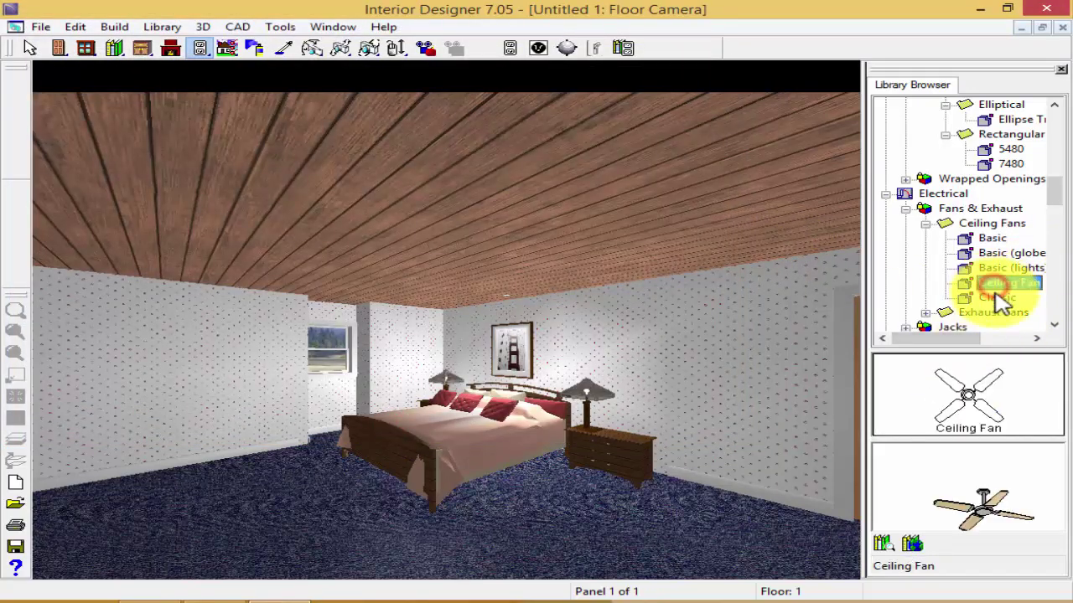
left_click(995, 297)
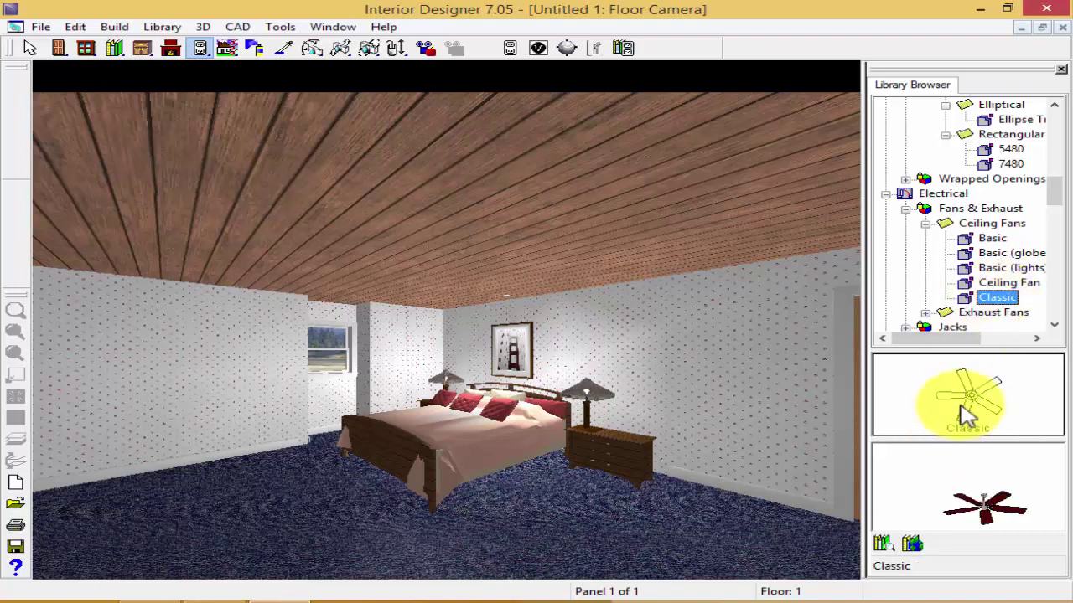
left_click_drag(964, 403, 512, 117)
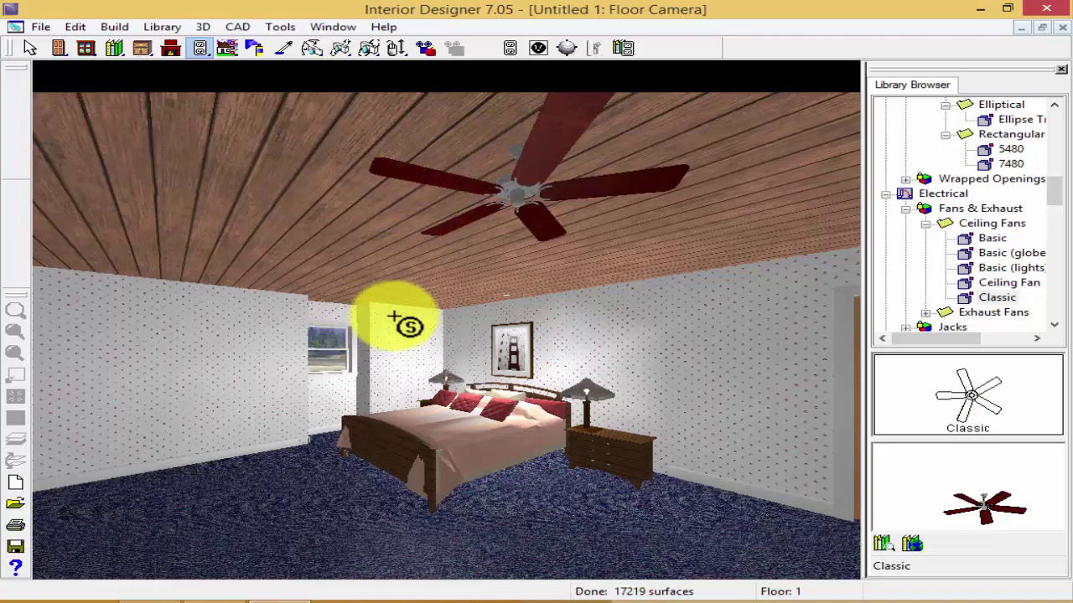
Place two Exhaust (heat lamp) fans on opposite sides of the ceiling and one Exhaust (light, heat lamp) fan near the left wall.
left_click(978, 208)
double_click(1010, 395)
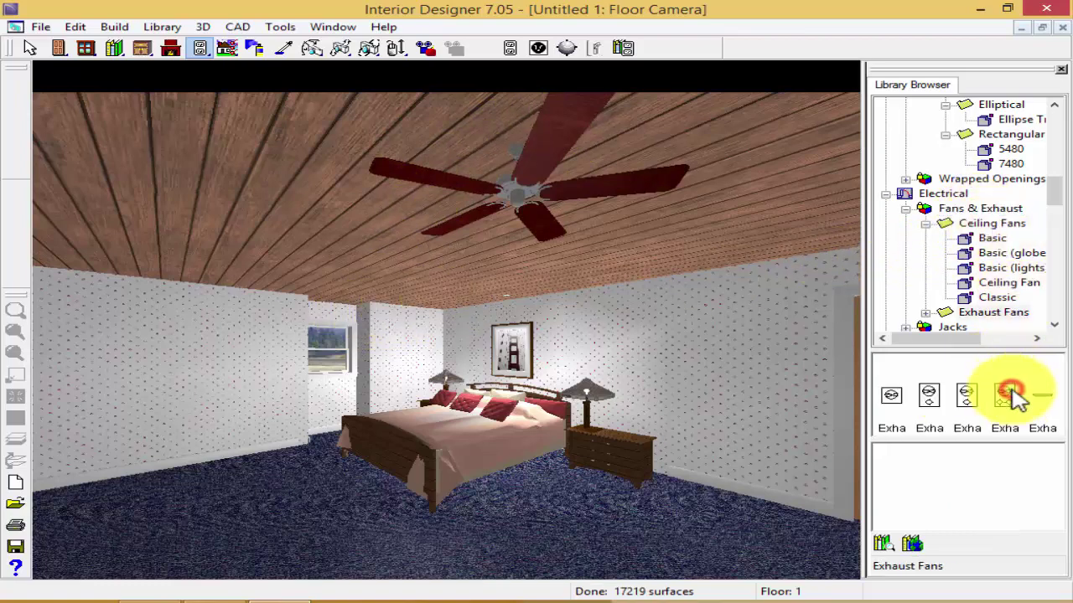
left_click(966, 409)
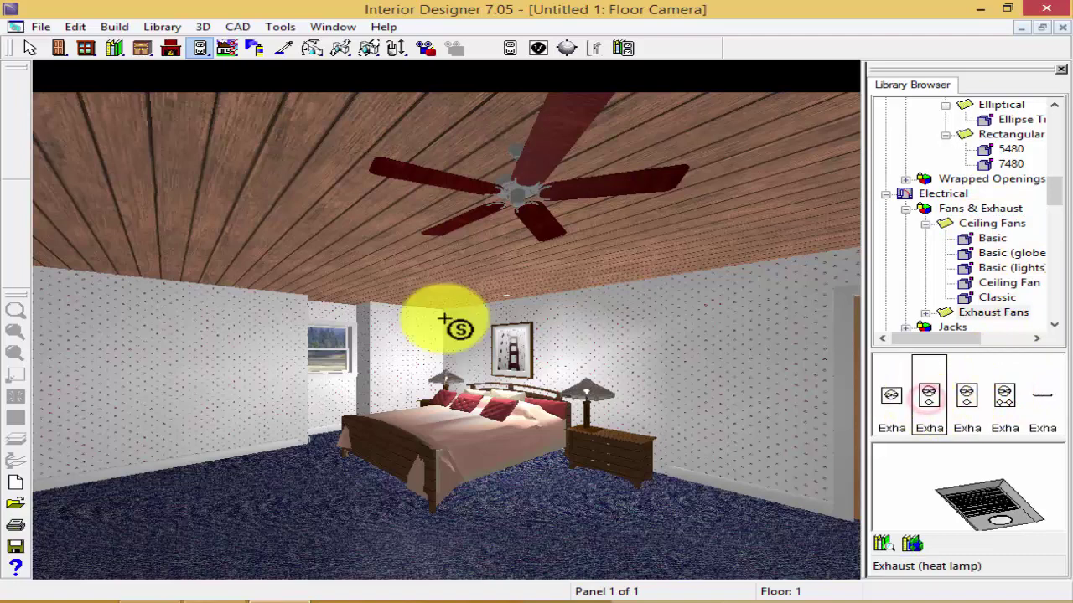
left_click(95, 179)
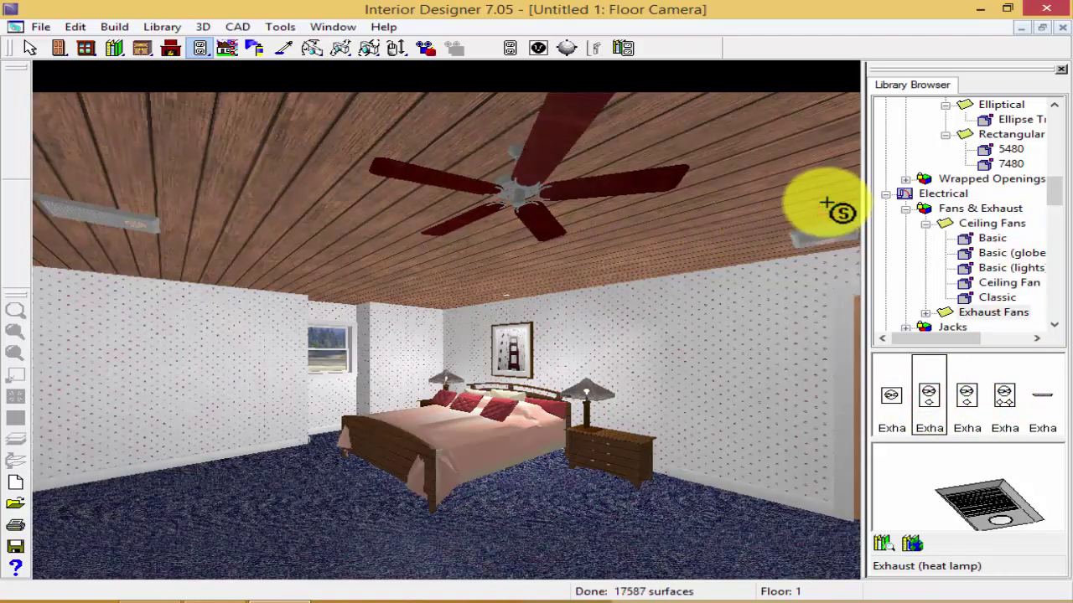
left_click(1005, 396)
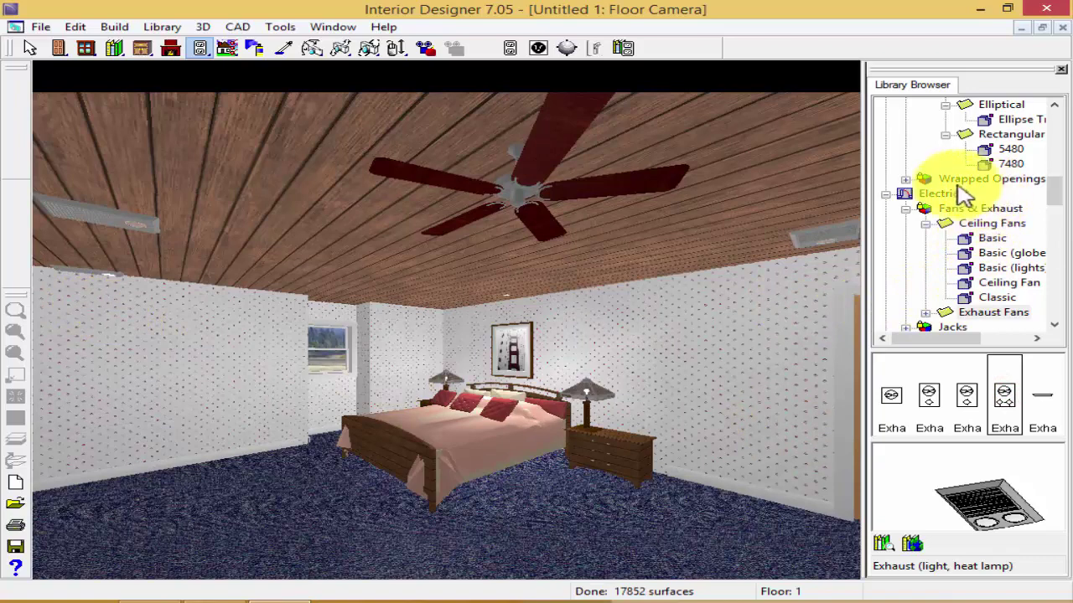
Browse the Jacks category, its Telephone folder and the Lighting (interior) category for further electrical fixtures.
left_click(962, 330)
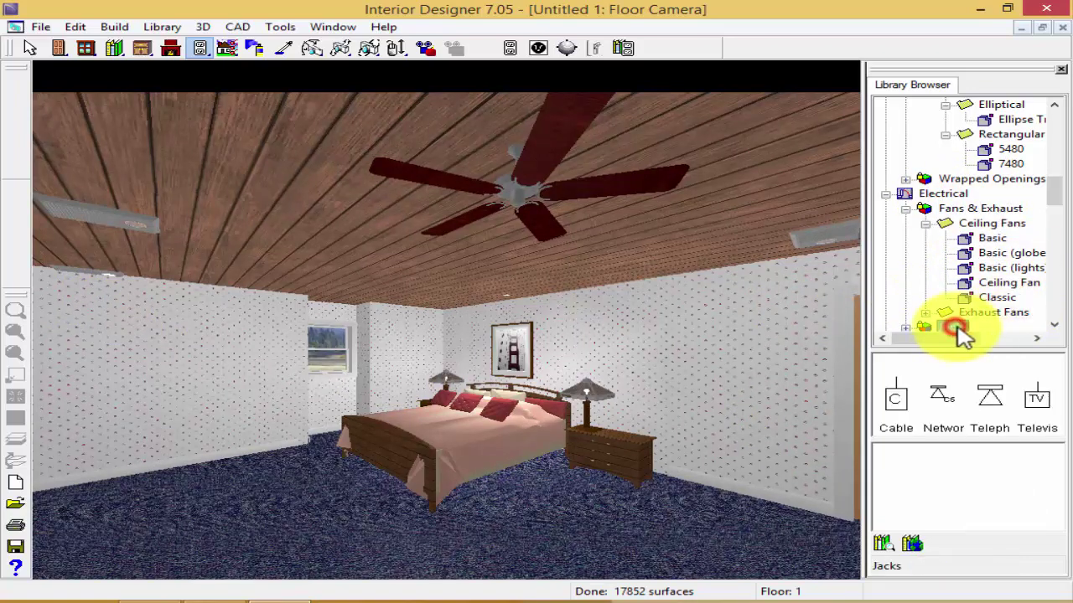
double_click(1004, 402)
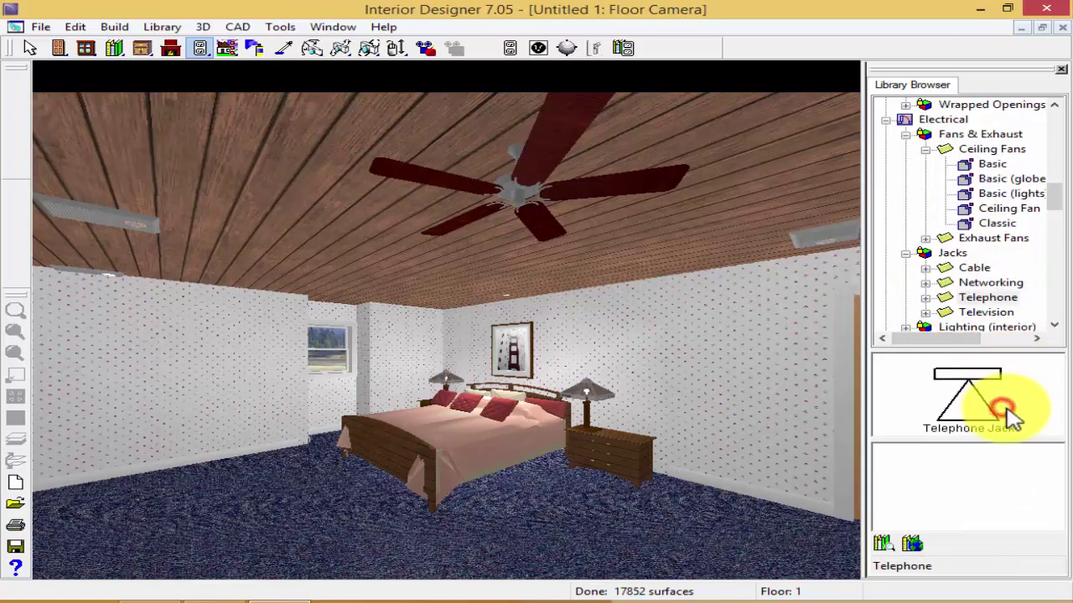
left_click(985, 328)
left_click(1054, 325)
left_click(1054, 325)
left_click(1054, 325)
left_click(1054, 325)
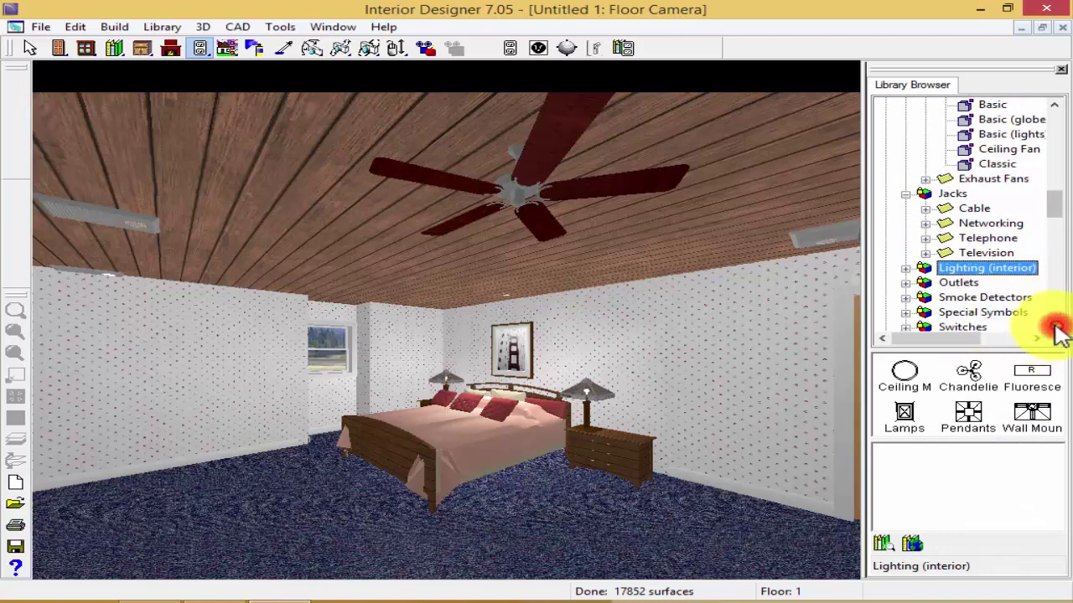
Place a Three Phase and a 220V wall-mounted outlet on the right wall beyond the nightstand.
left_click(958, 283)
double_click(1020, 402)
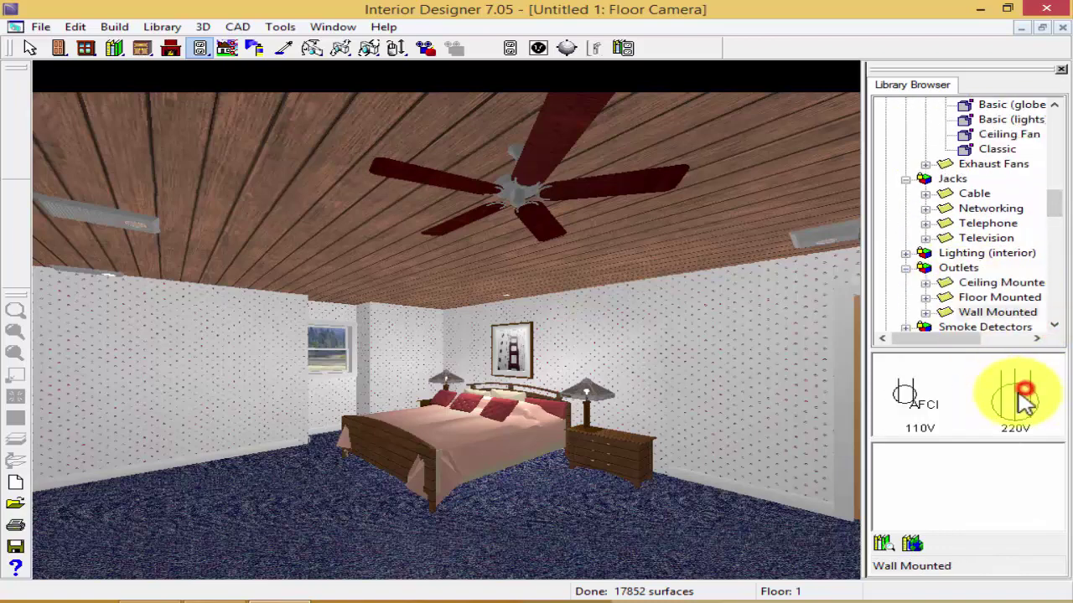
double_click(1013, 402)
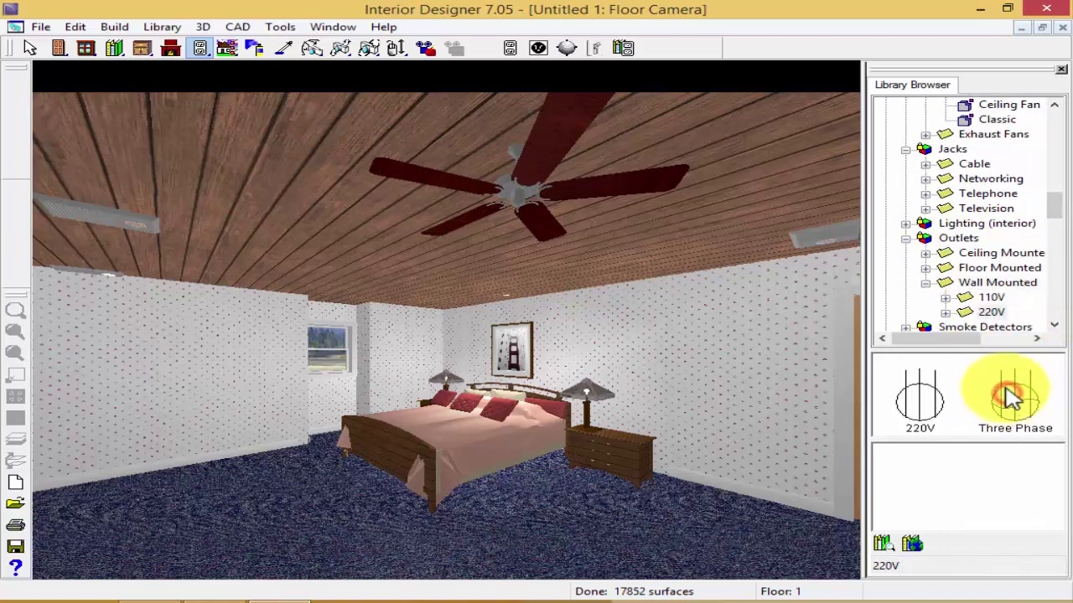
left_click(990, 312)
left_click(1006, 402)
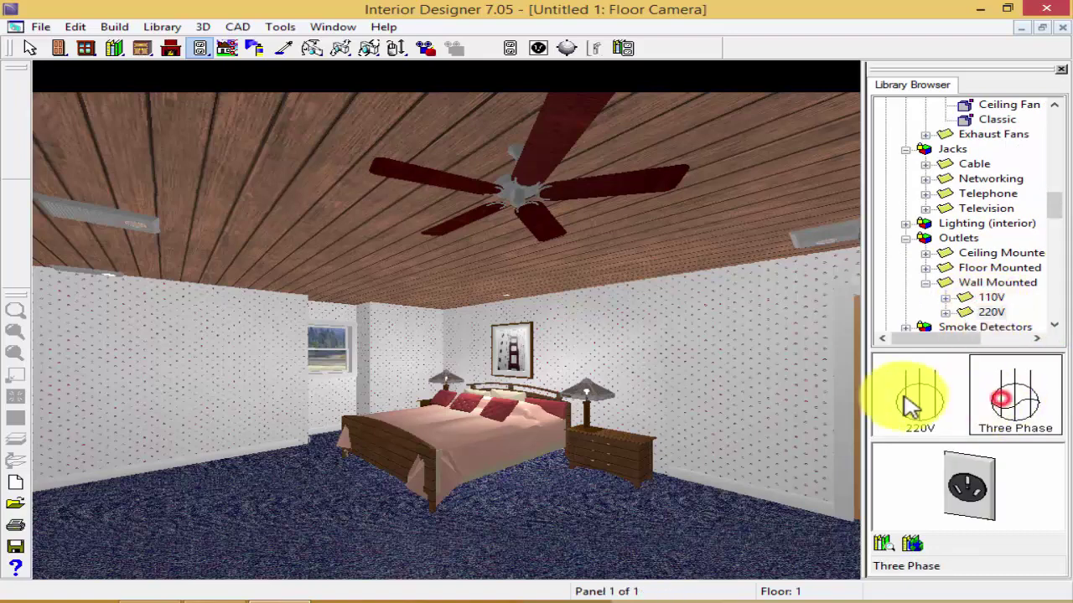
left_click(795, 414)
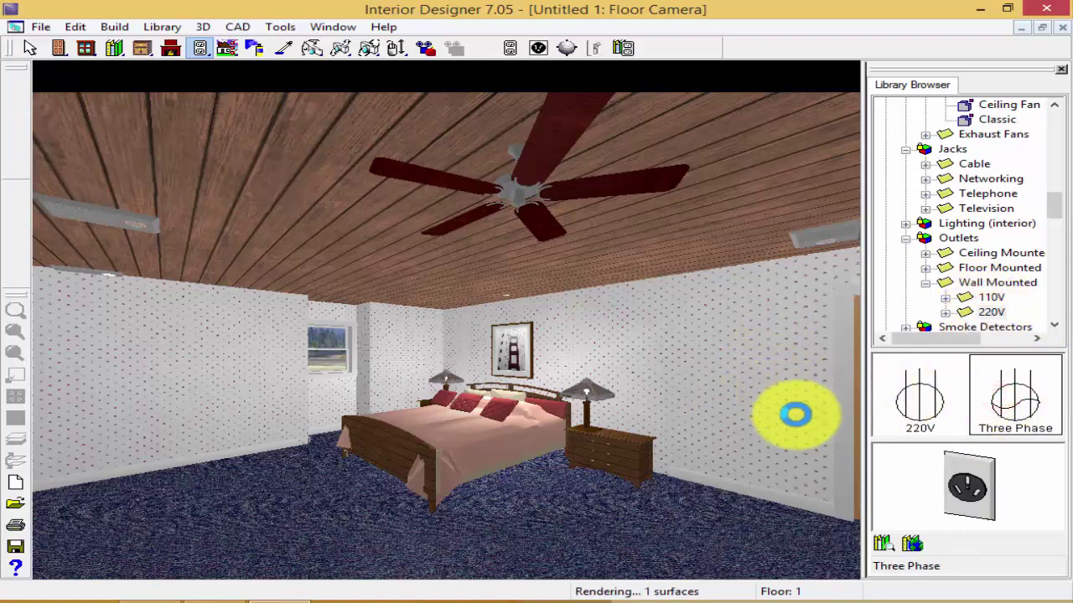
left_click(942, 390)
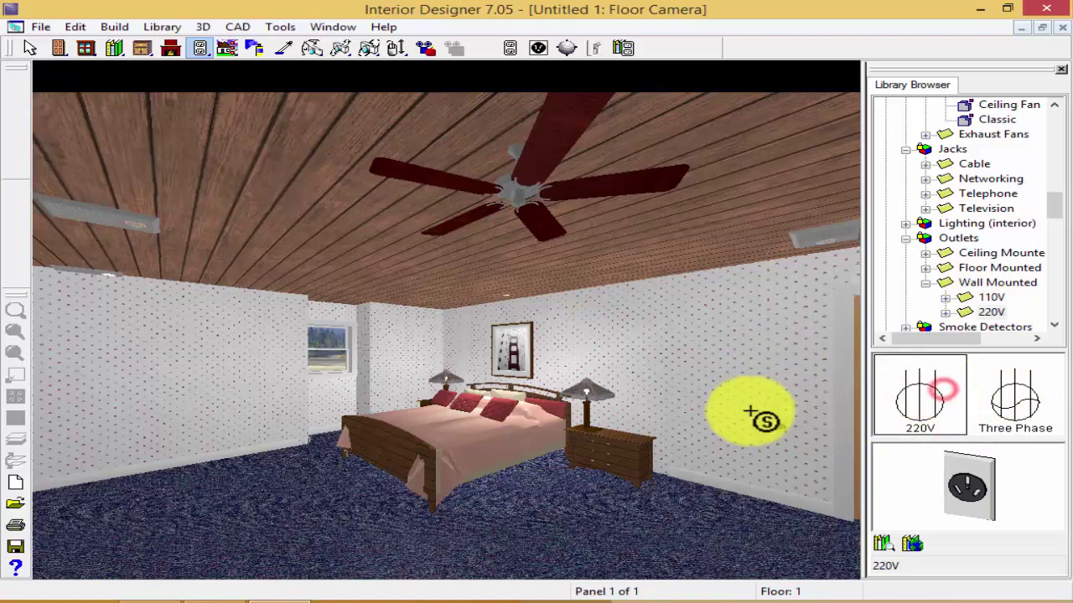
left_click(757, 423)
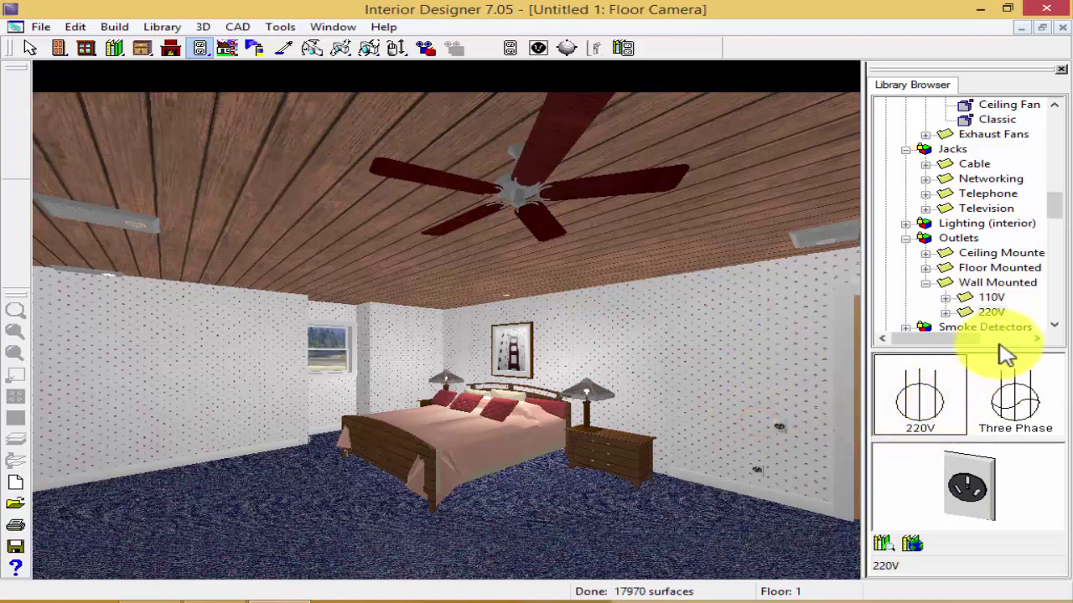
Place a ceiling-mounted Duplex outlet on the ceiling between the fan and the right-hand exhaust unit.
left_click(993, 297)
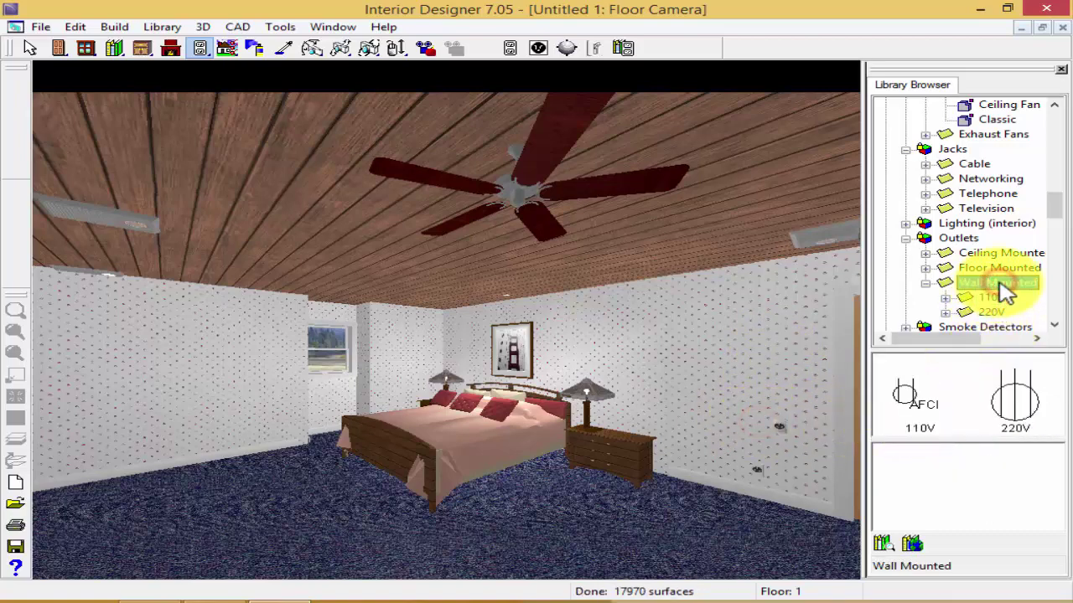
left_click(1001, 254)
left_click(967, 394)
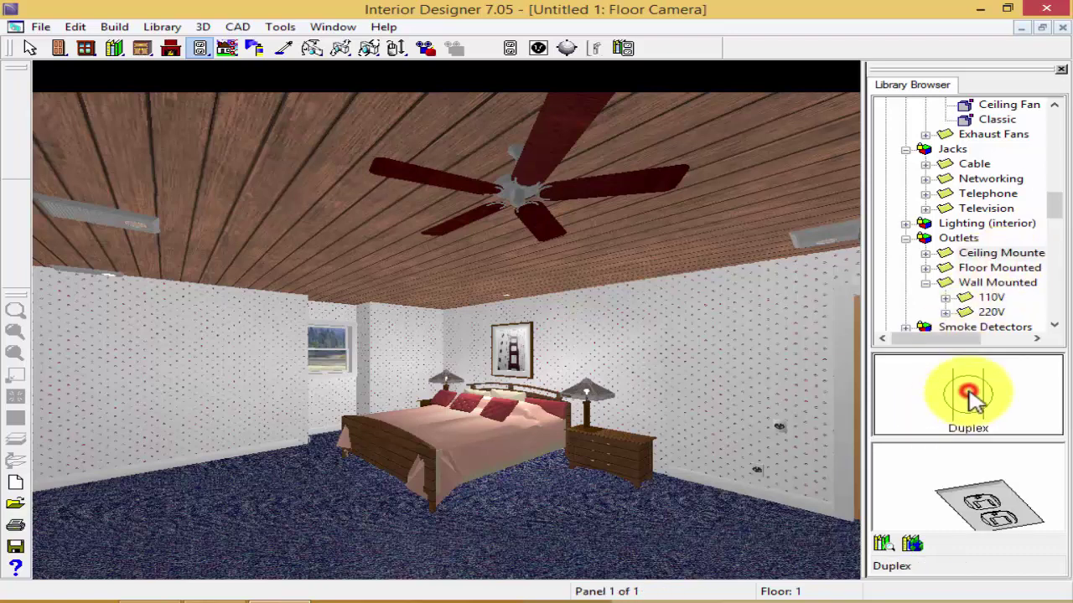
left_click(744, 183)
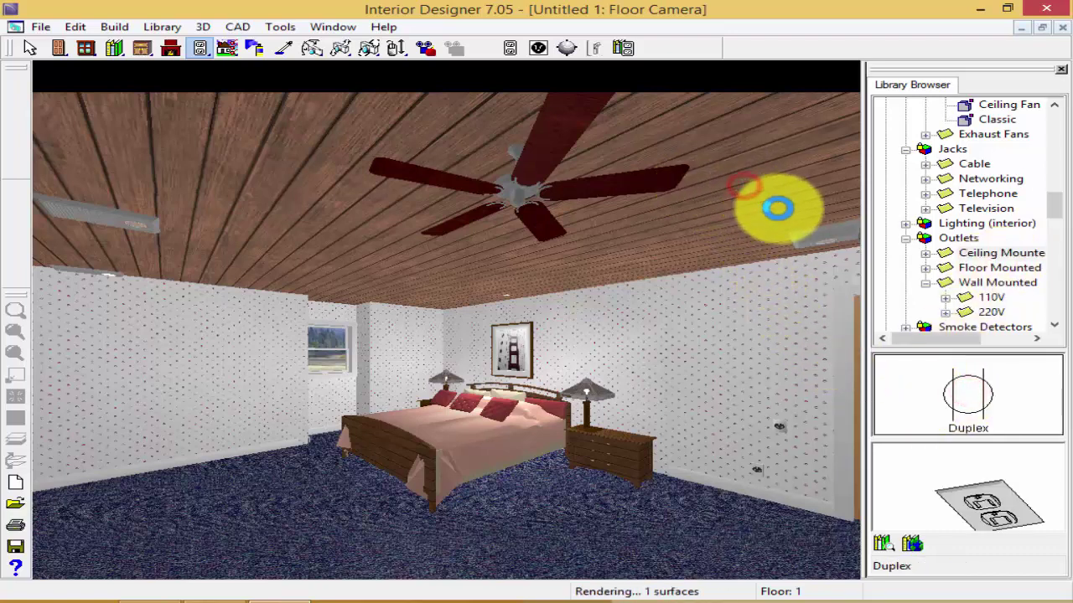
Place a Television Jack on the right wall between the nightstand and the two outlets.
left_click(989, 209)
left_click(985, 400)
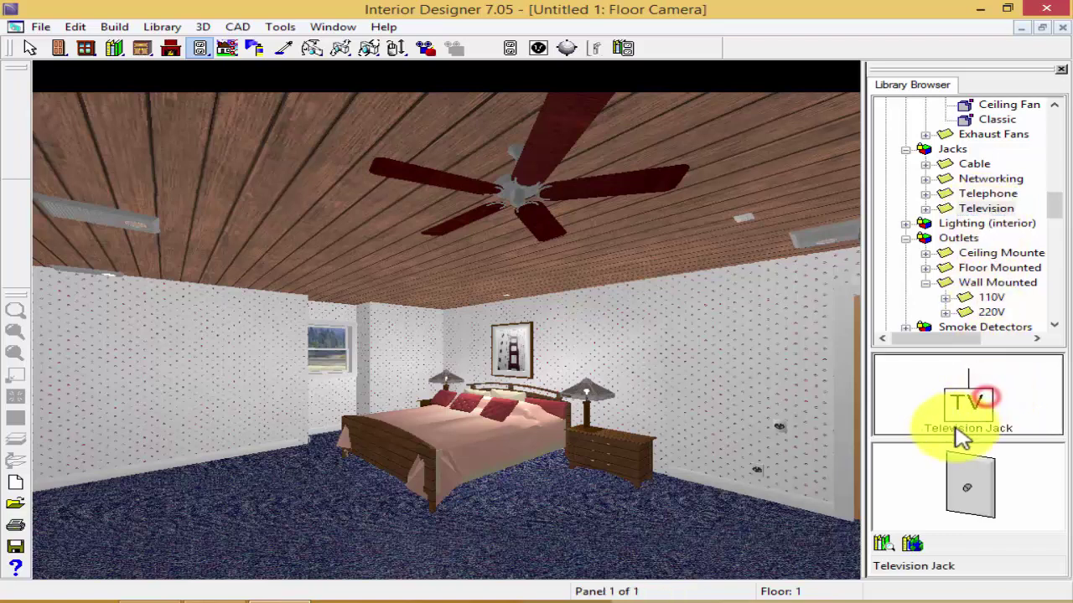
left_click(726, 433)
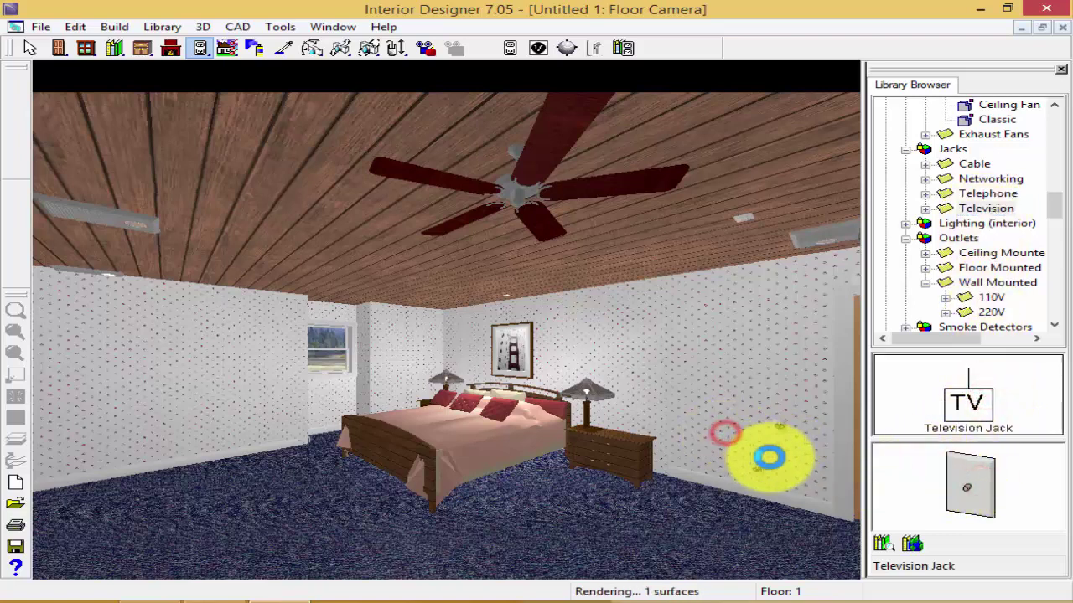
Check the Floor Mounted outlets and search the library for "sofa".
left_click(997, 269)
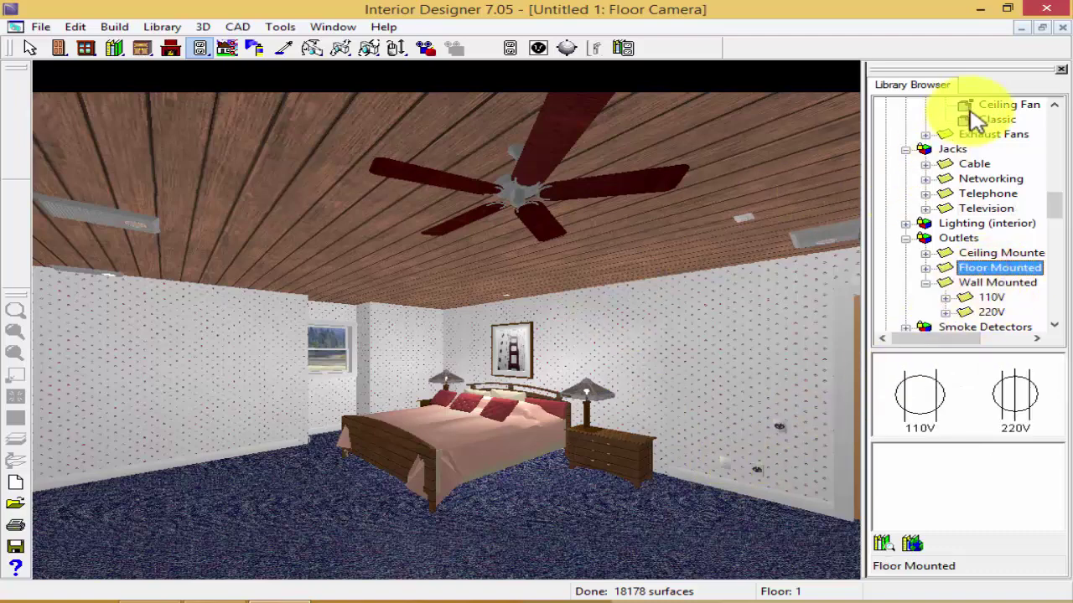
left_click(886, 541)
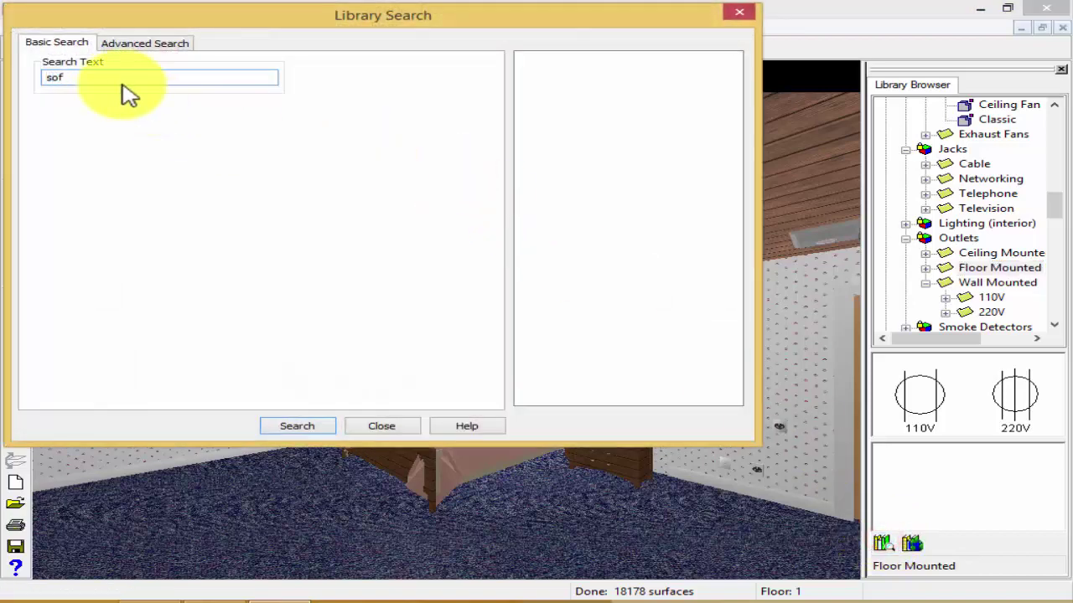
key("Return")
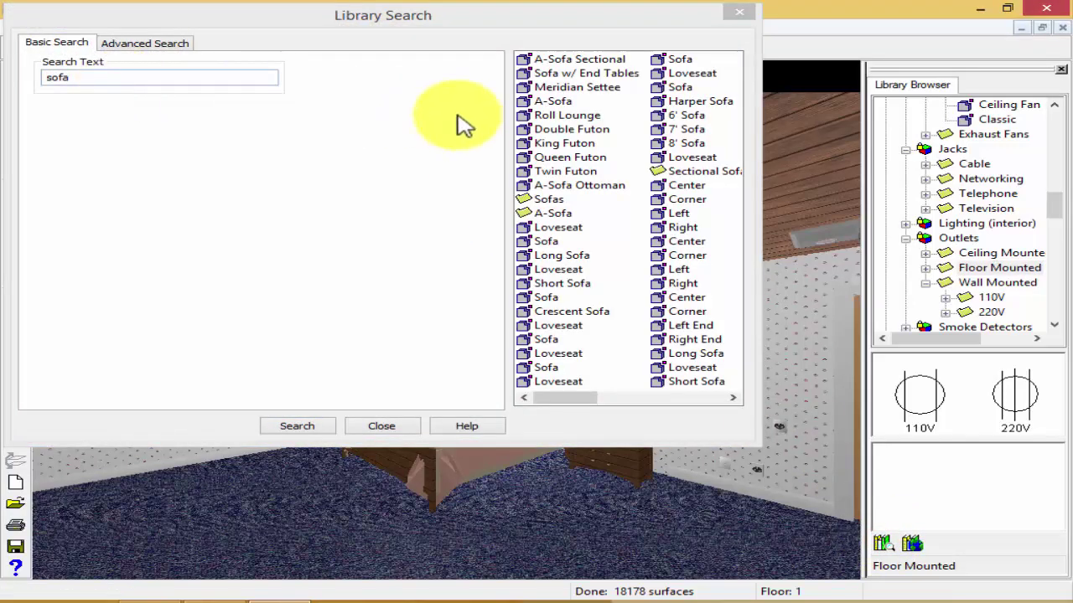
Preview the sofa search results from A-Sofa Sectional through the futons to the Sofas folder.
left_click(560, 62)
left_click(560, 74)
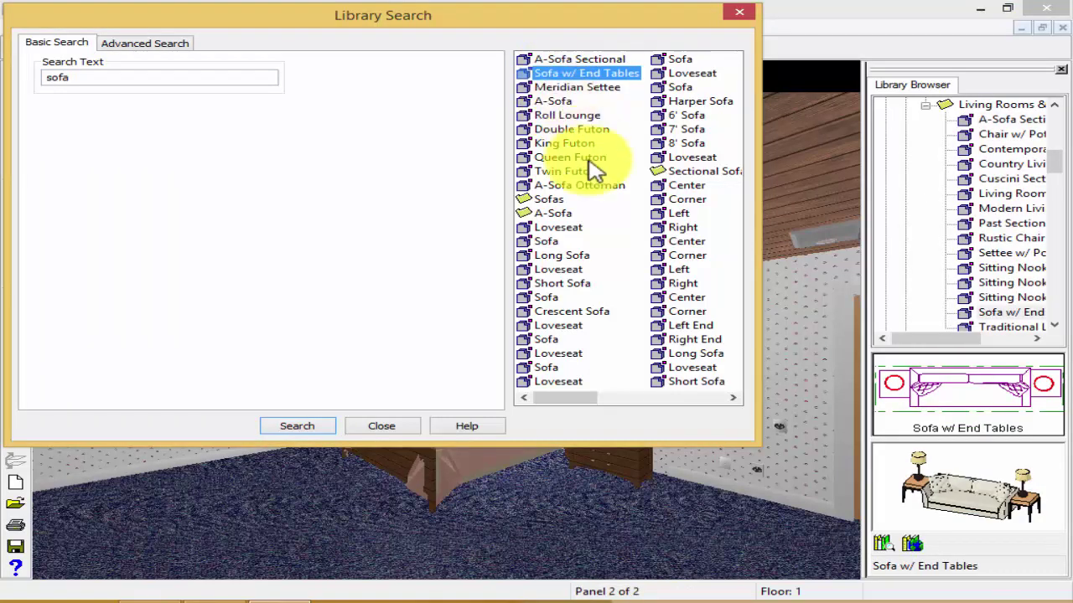
left_click(570, 89)
left_click(557, 101)
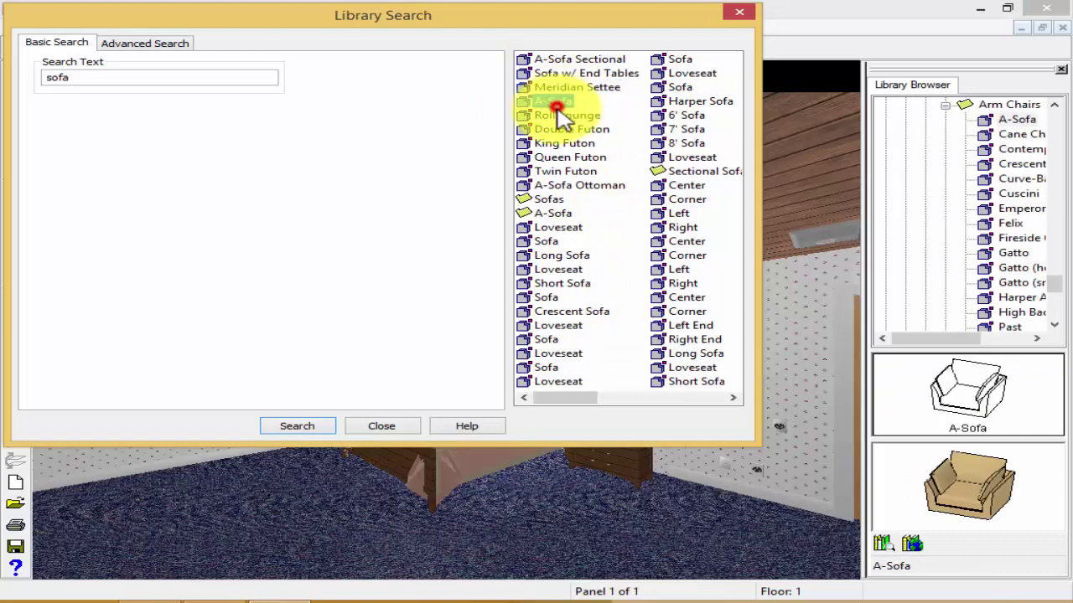
left_click(558, 115)
left_click(560, 129)
left_click(563, 143)
left_click(560, 159)
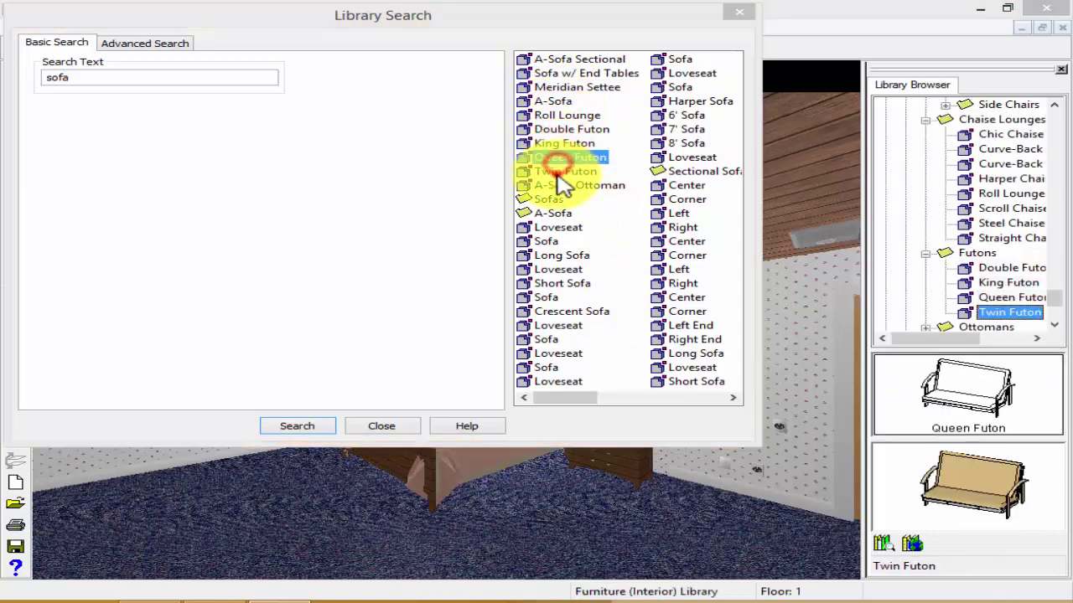
left_click(560, 172)
left_click(549, 200)
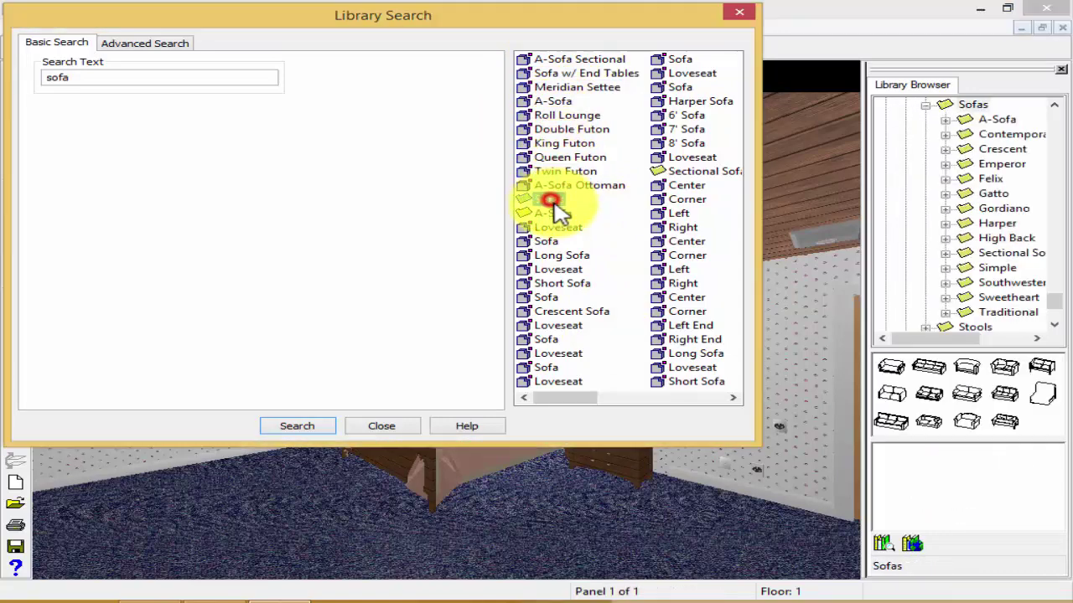
Compare the Contemporary sofas, pick the Loveseat and close the library search.
left_click(926, 374)
left_click(954, 386)
left_click(990, 388)
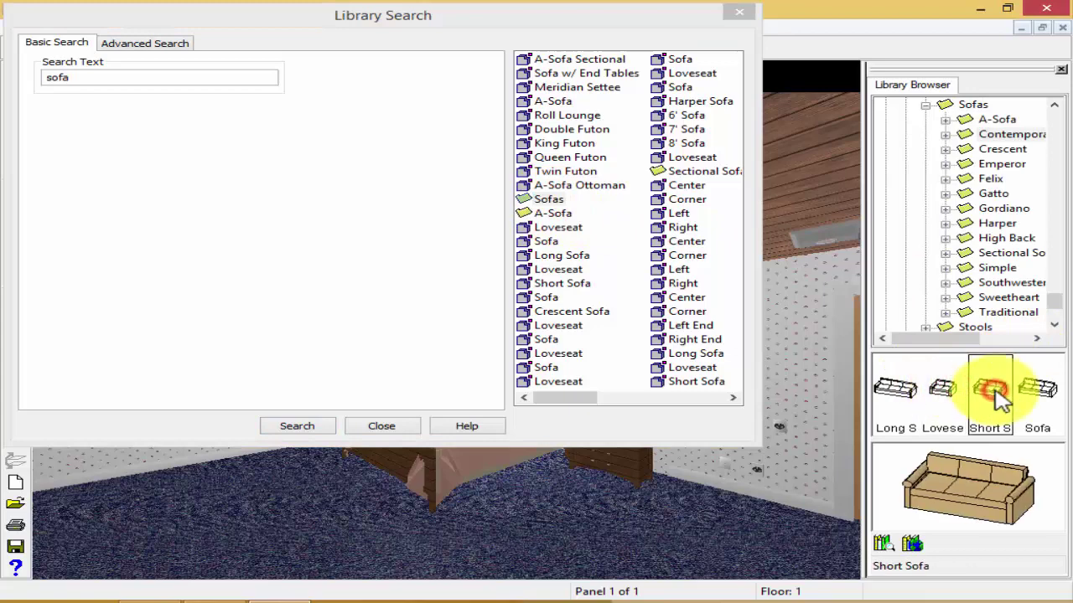
left_click(942, 387)
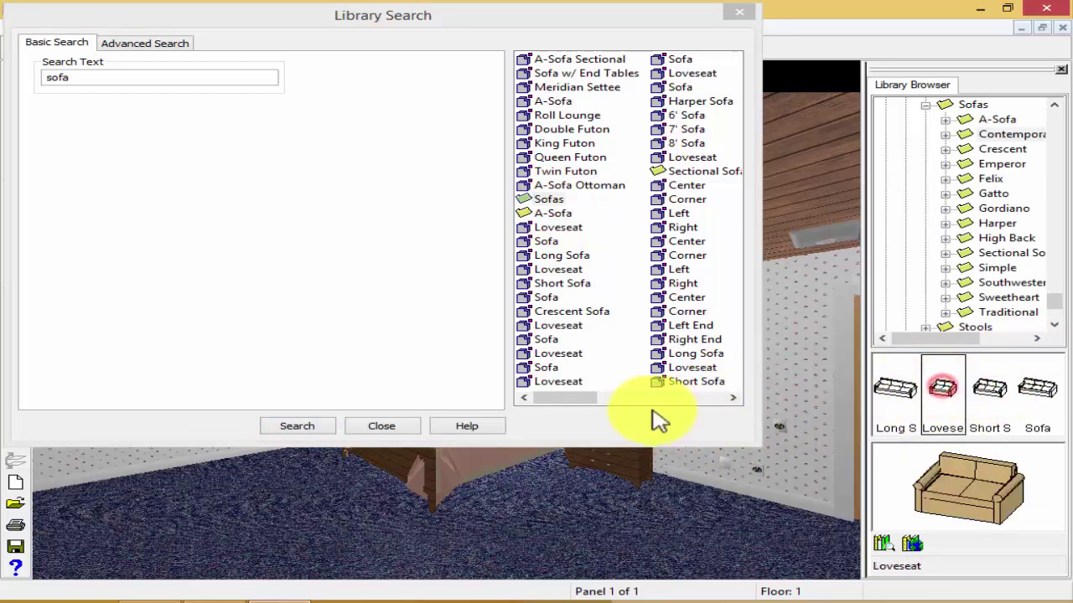
left_click(387, 429)
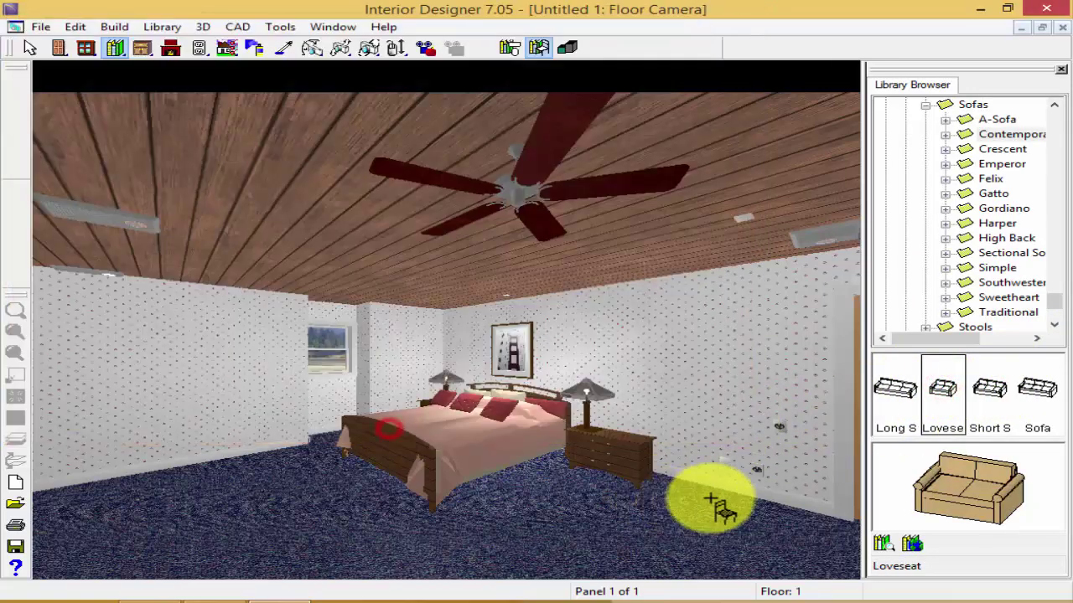
Return to the floor plan and place the Contemporary Loveseat against the bedroom's left wall, just below the window alcove.
left_click(1061, 29)
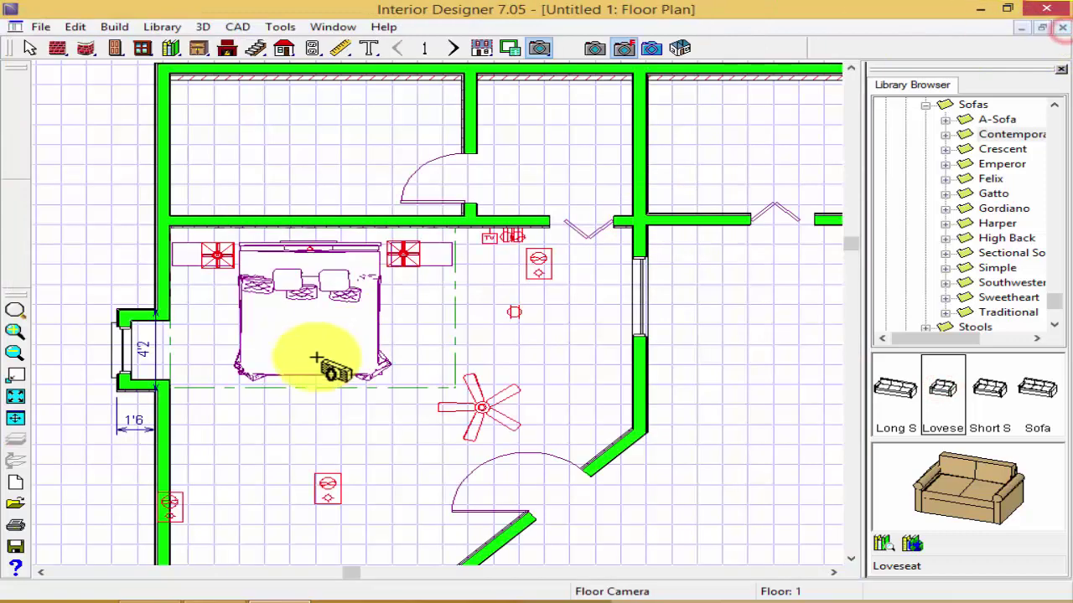
scroll(251, 371, "down", 1)
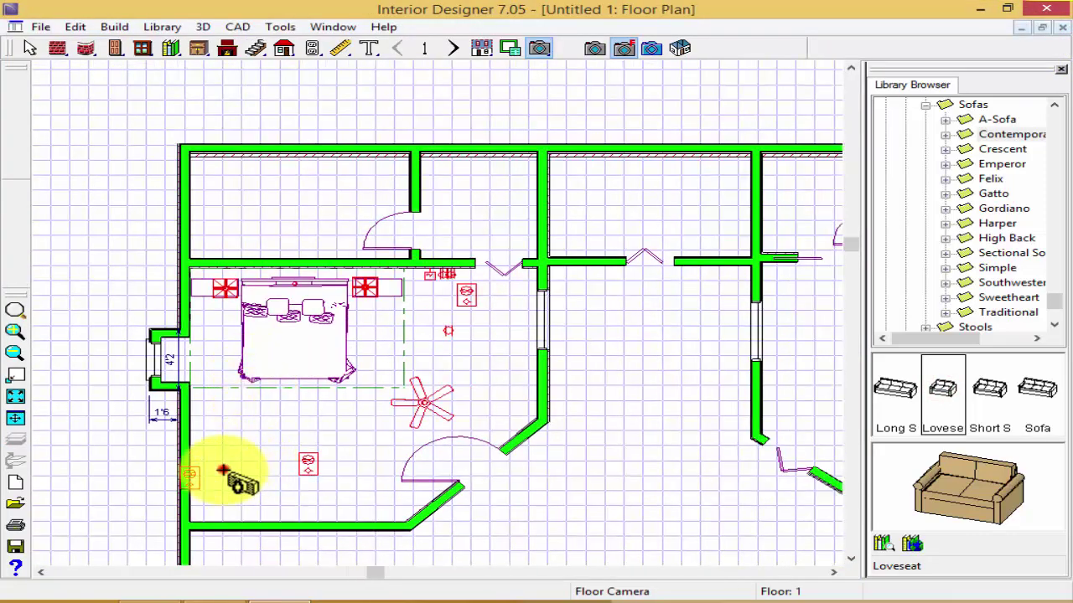
left_click(944, 390)
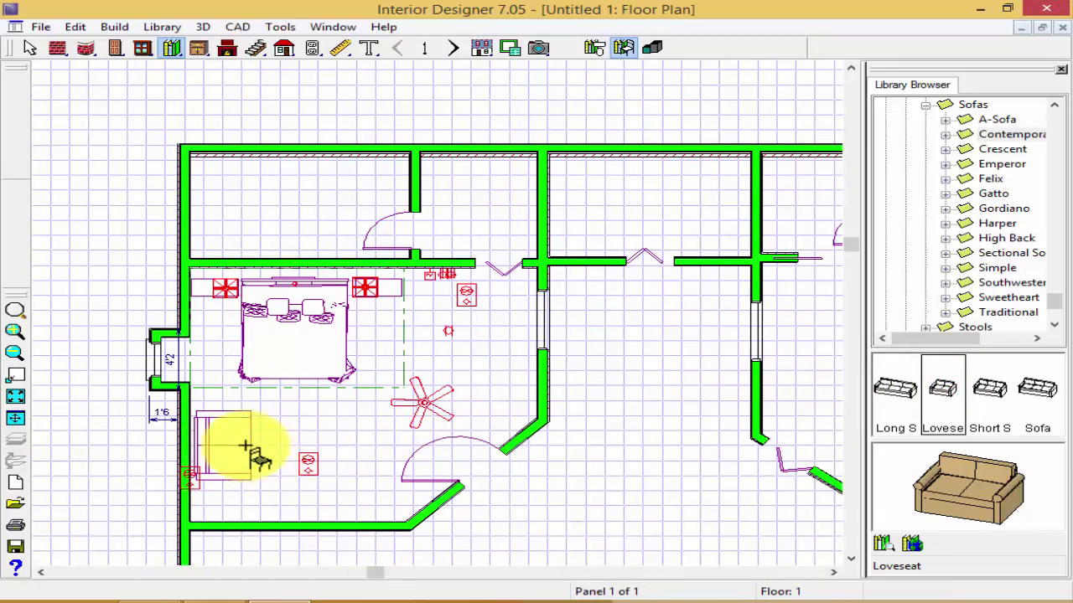
scroll(243, 446, "up", 1)
left_click(239, 439)
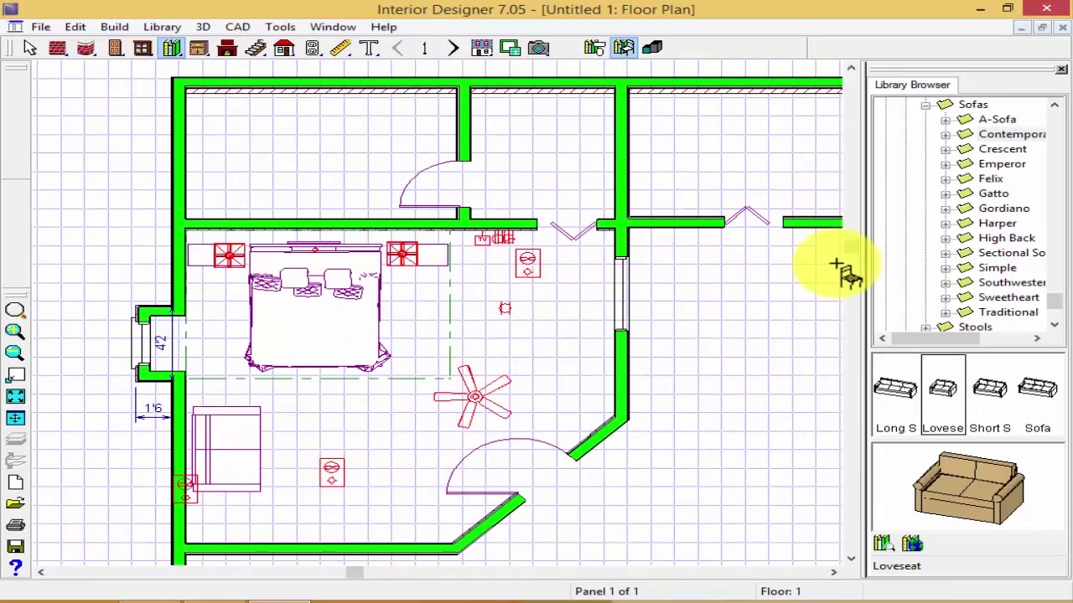
Browse the Simple, Sweetheart, Traditional, Sectional Sofas and Harper folders for other sofa styles.
left_click(987, 270)
left_click(1010, 295)
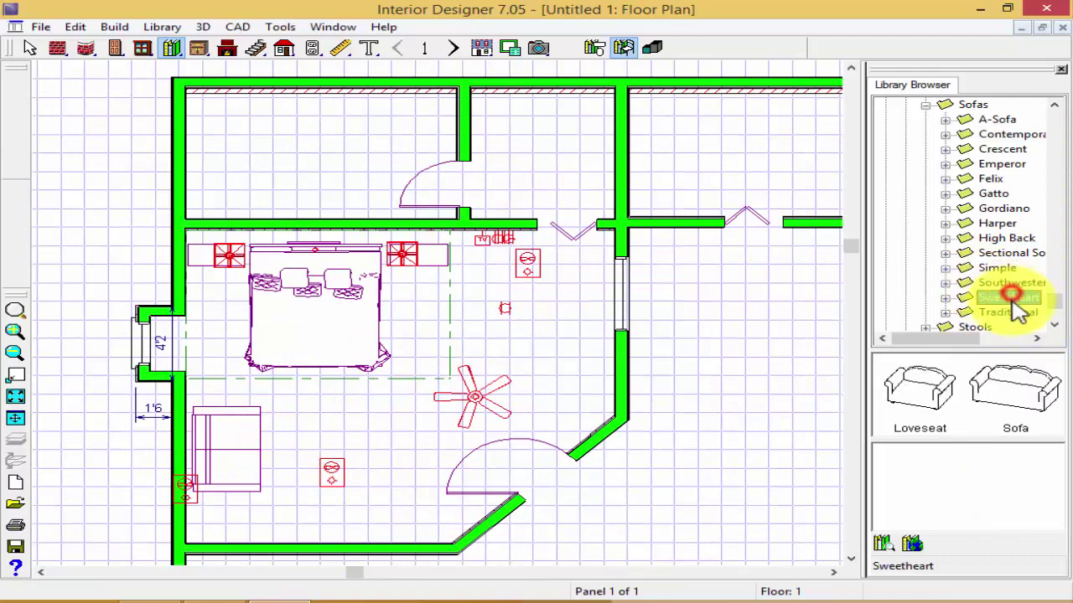
left_click(1005, 315)
left_click(1005, 252)
left_click(997, 223)
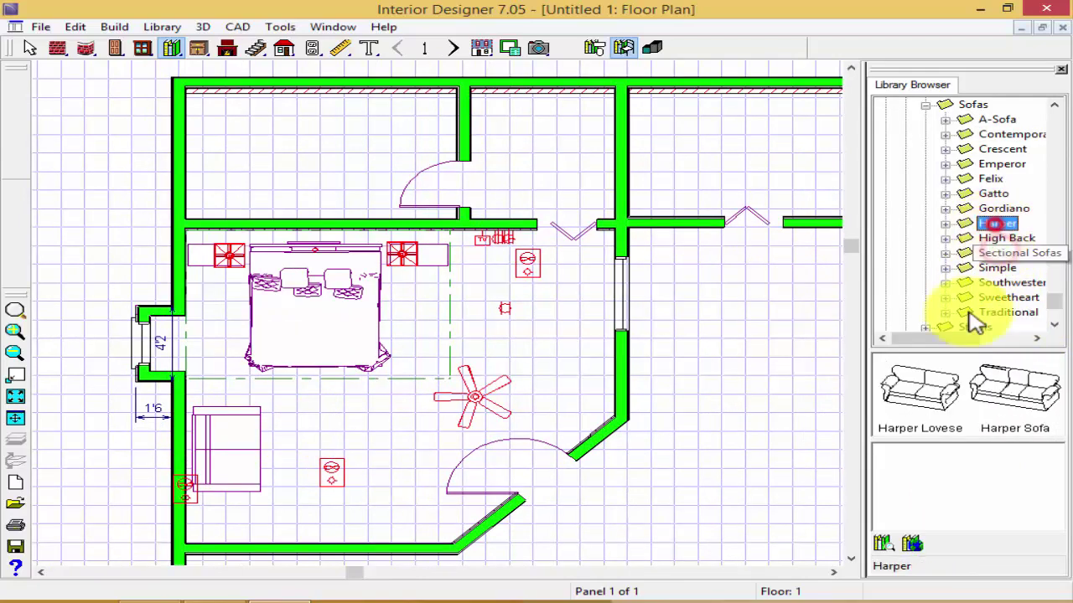
Search the library for "table" and preview the pool table, bedroom set, coffee tables, side tables and Nightstand.
left_click(893, 543)
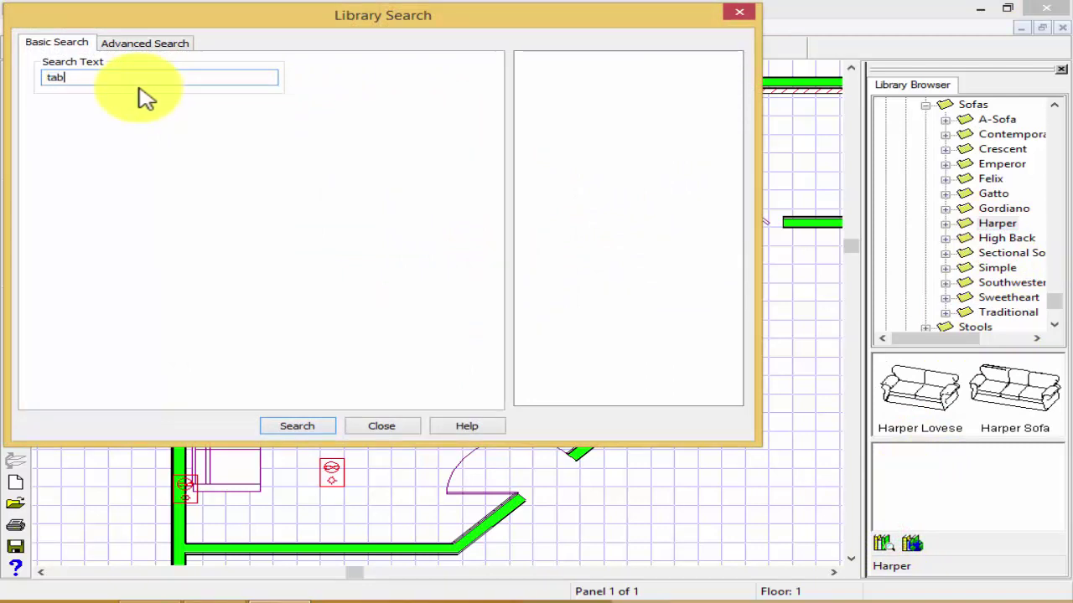
type("table")
key("Return")
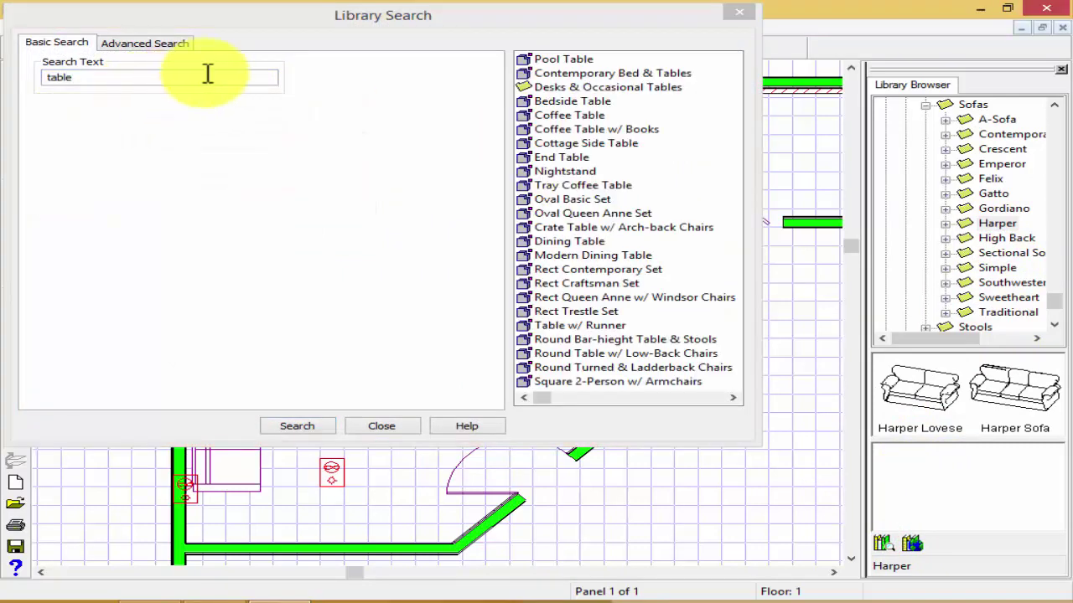
left_click(568, 60)
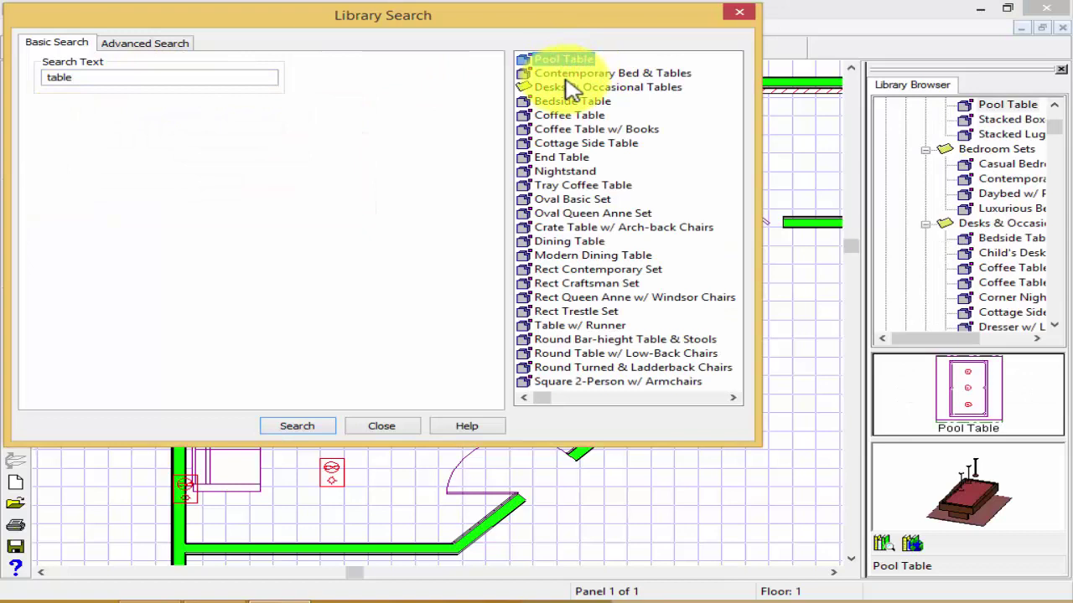
left_click(570, 74)
left_click(560, 115)
left_click(560, 129)
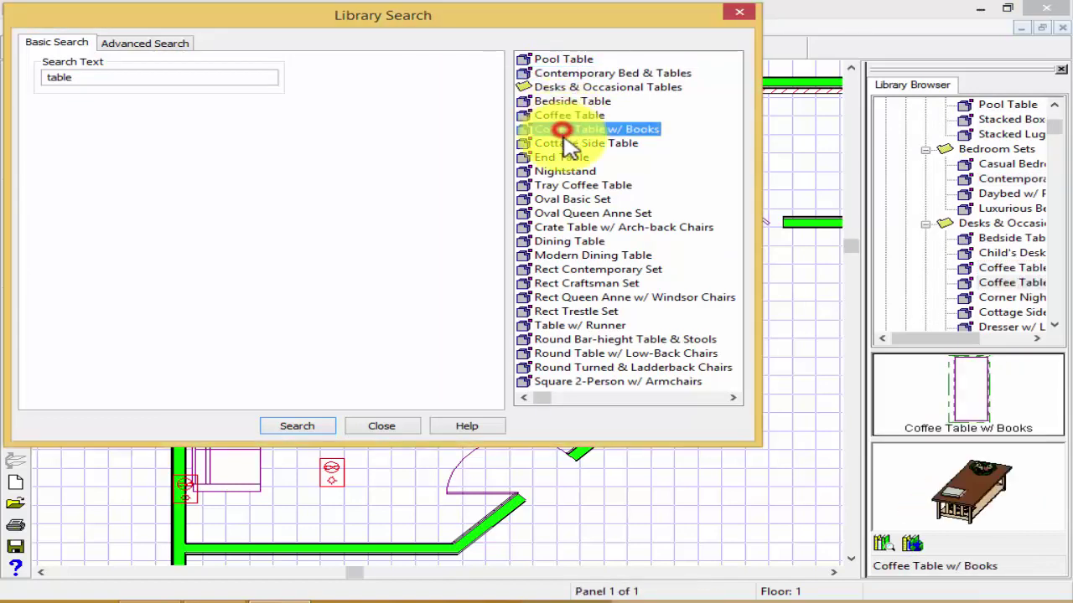
left_click(564, 143)
left_click(567, 157)
left_click(565, 172)
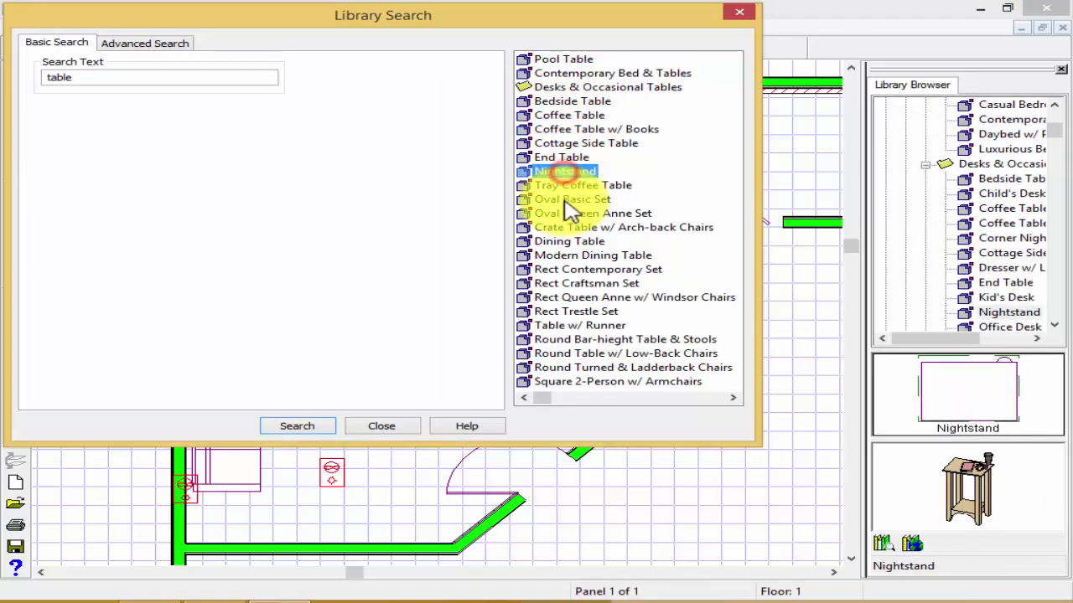
Preview the oval, rectangular, round and square 2-person dining sets among the table search results.
left_click(568, 199)
left_click(576, 213)
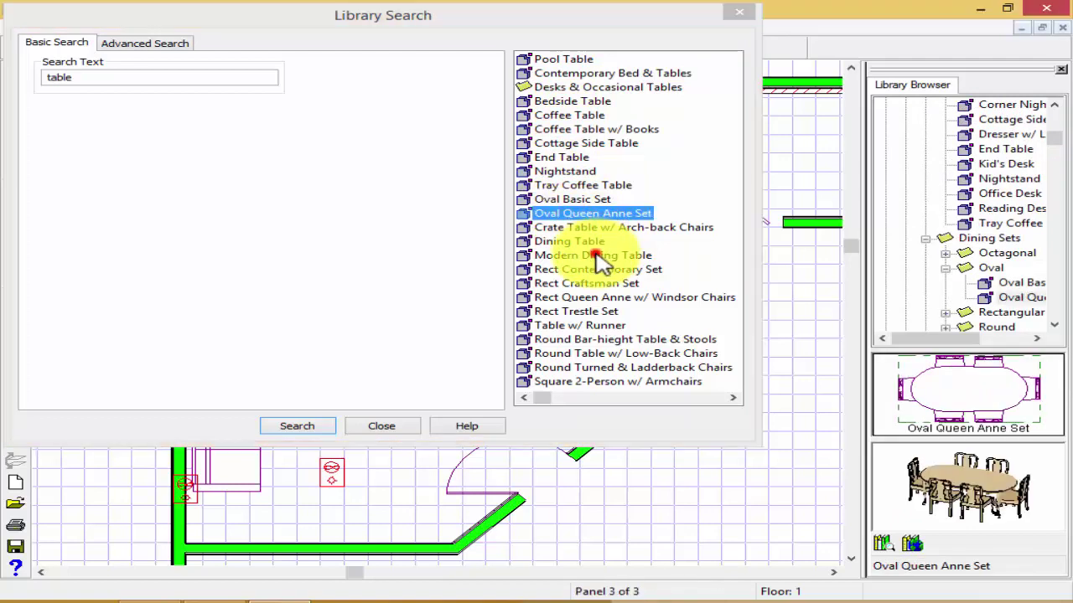
left_click(593, 256)
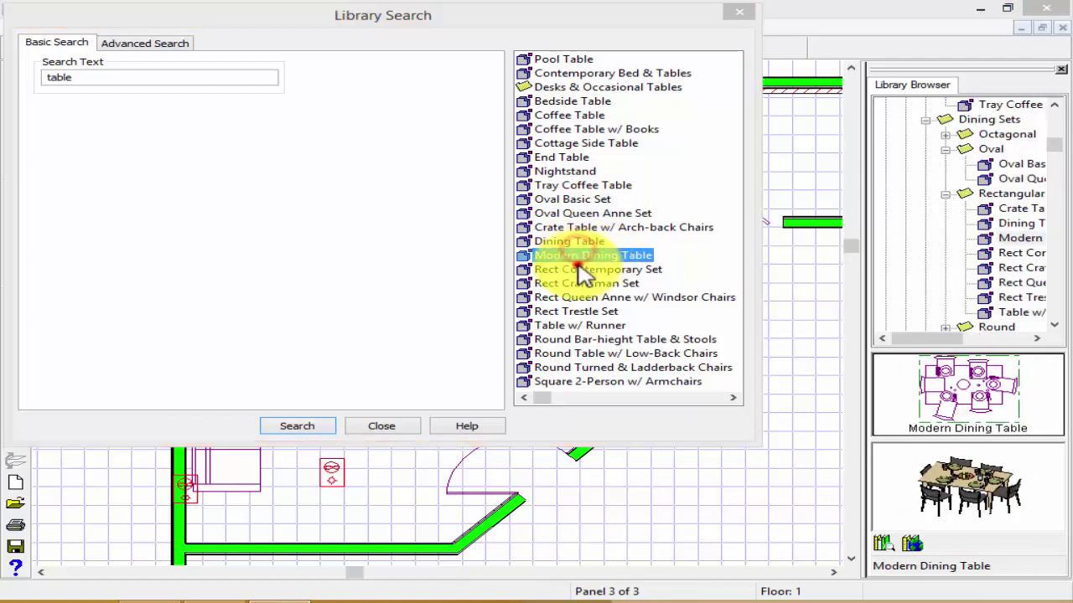
left_click(580, 270)
left_click(581, 284)
left_click(583, 298)
left_click(587, 325)
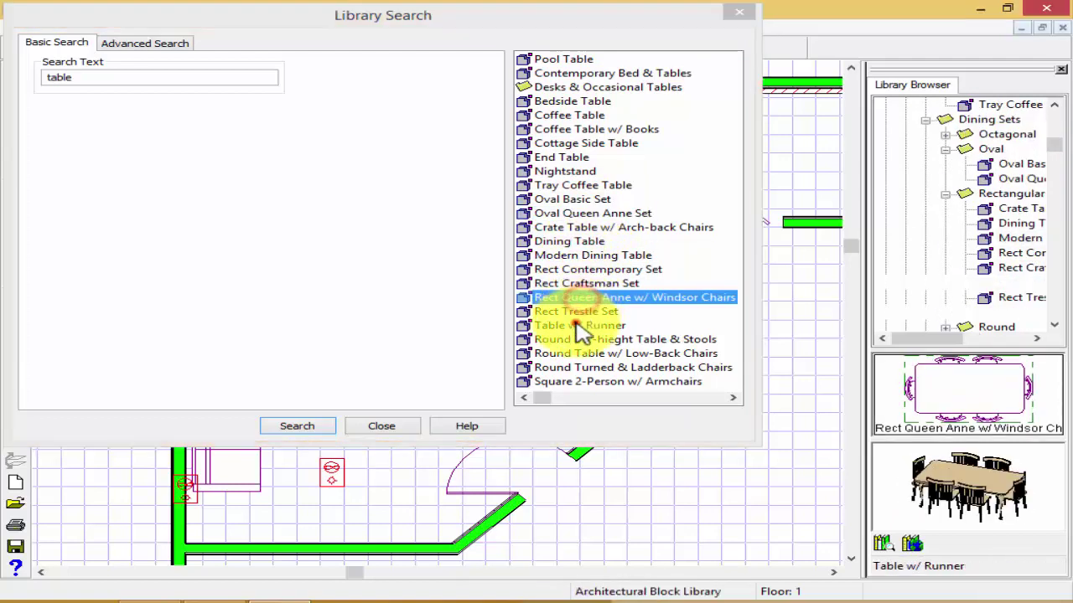
left_click(586, 339)
left_click(587, 367)
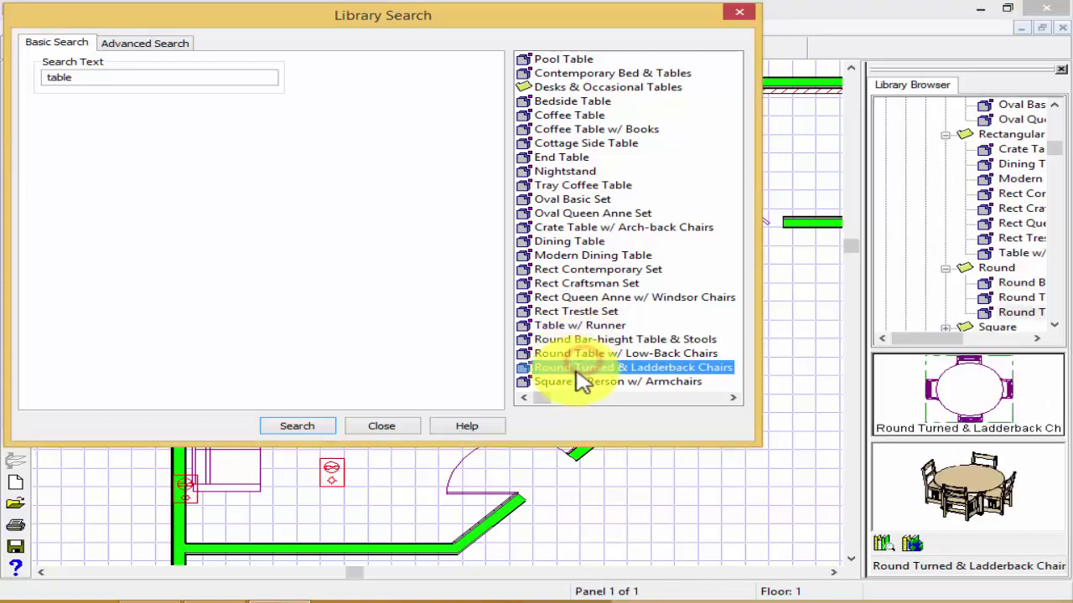
left_click(576, 381)
Preview the remaining square dining sets further along the table search results, including the Square Queen Anne Set.
left_click(733, 399)
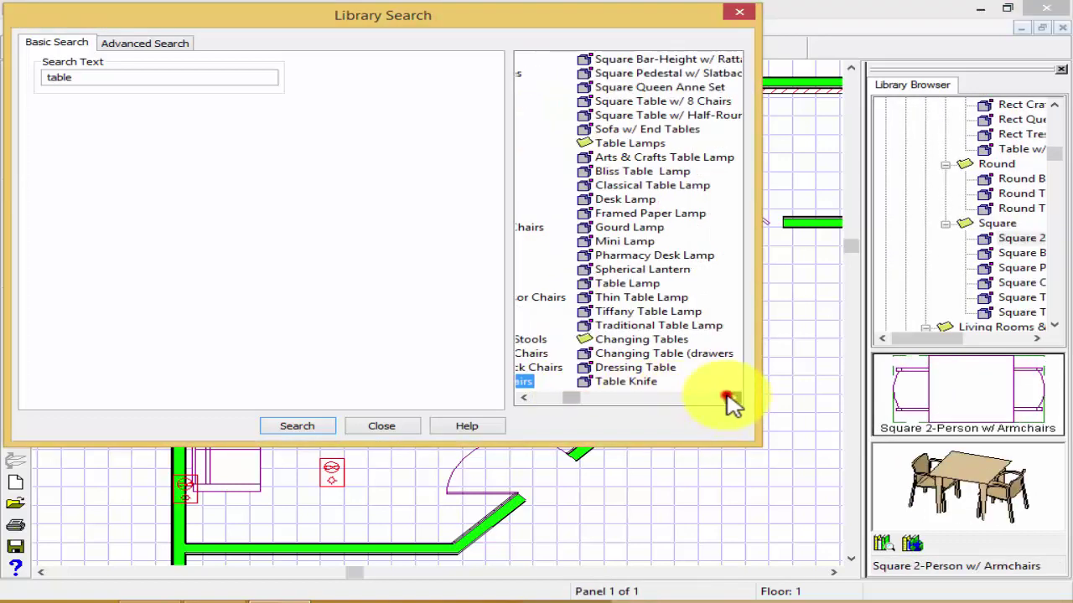
left_click(732, 398)
left_click(547, 61)
left_click(558, 87)
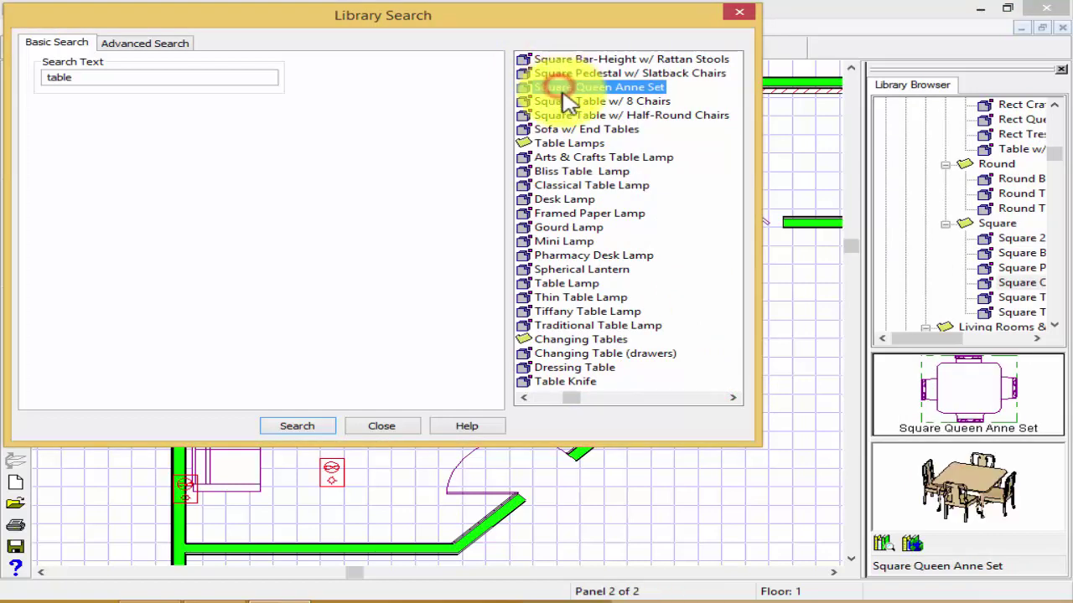
left_click(574, 115)
Pick the Desk Lamp from the table lamp results and place it below the loveseat near the bedroom's lower-left corner.
left_click(579, 158)
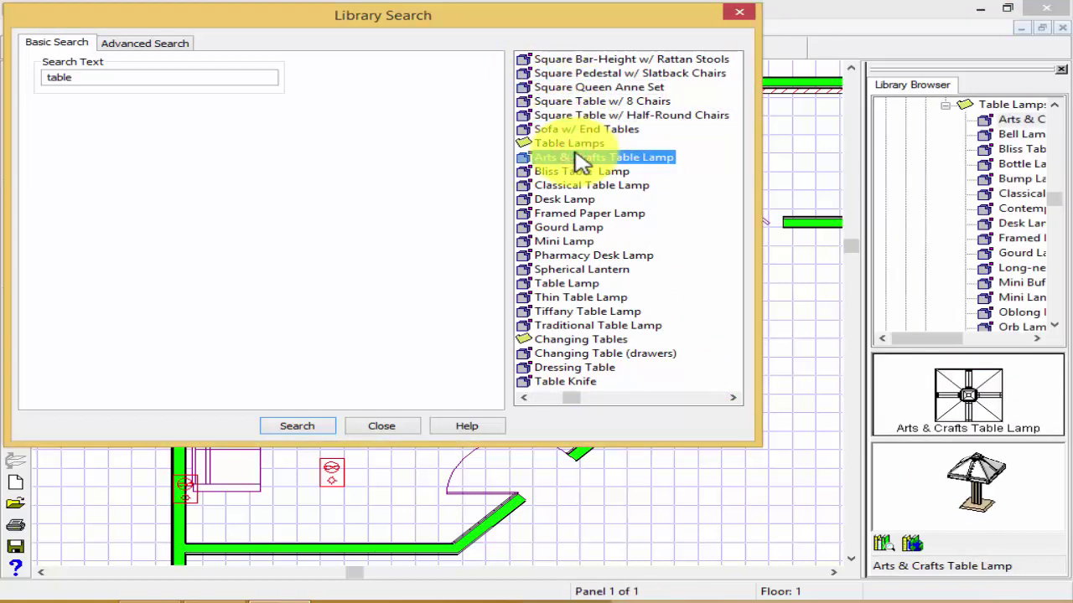
key("Down")
key("Down")
key("Down")
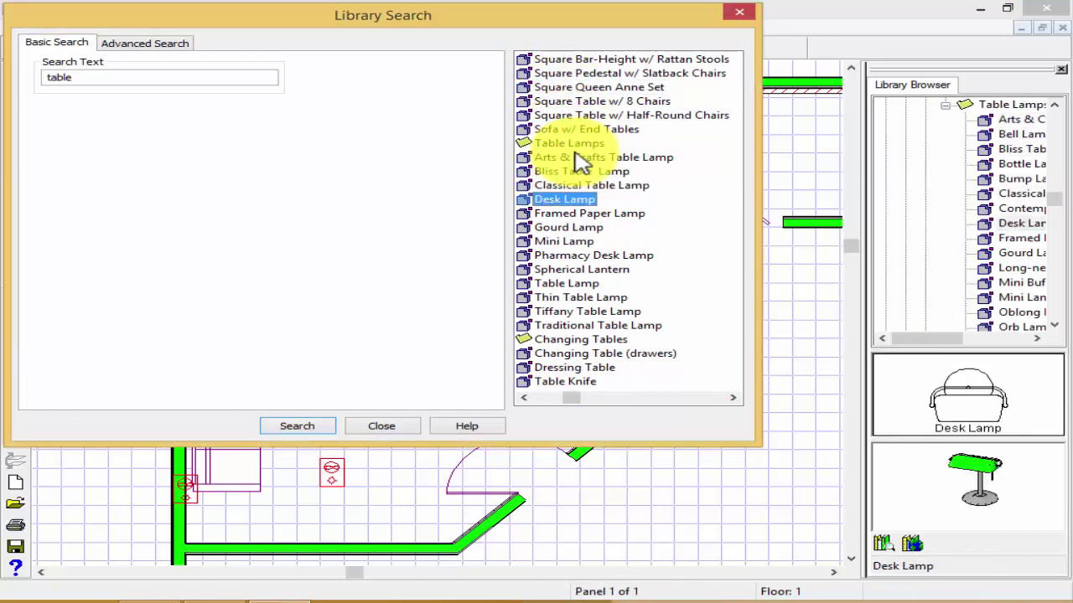
left_click(381, 426)
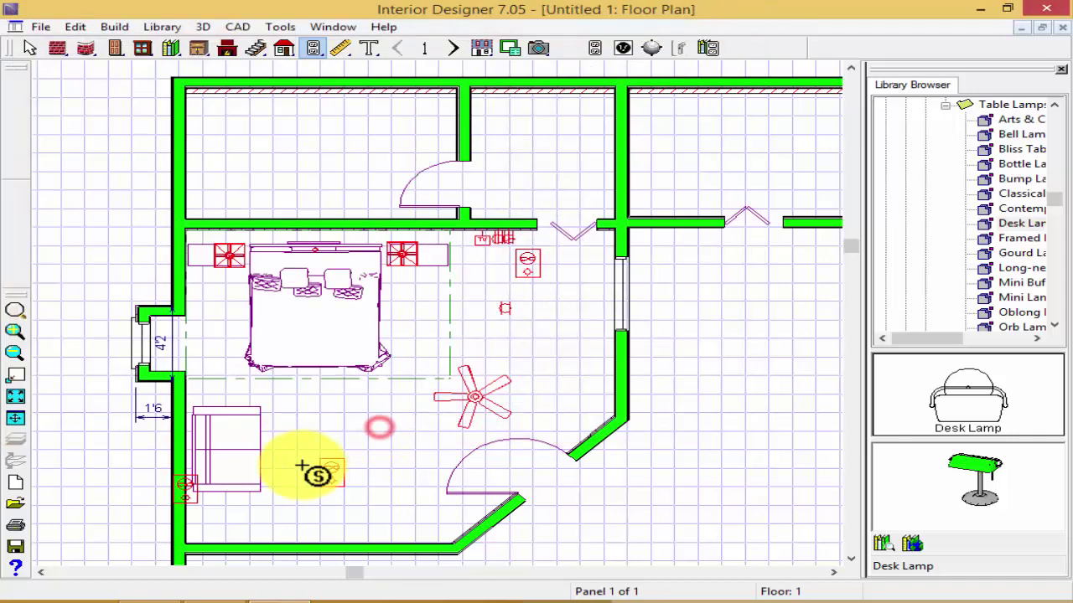
left_click(225, 524)
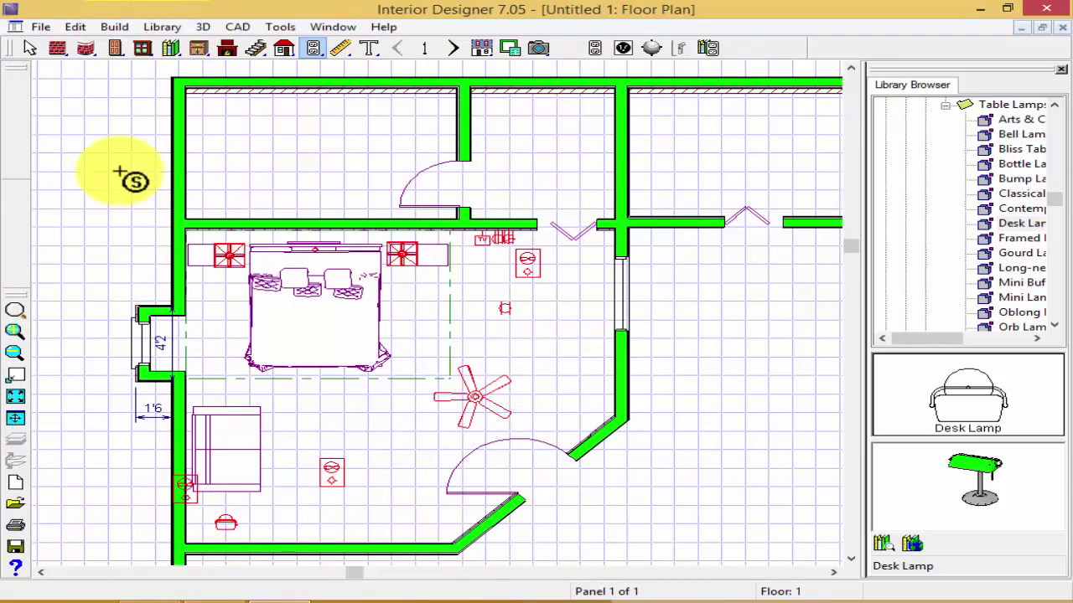
Move the desk lamp closer to the bedroom's left wall.
left_click(30, 48)
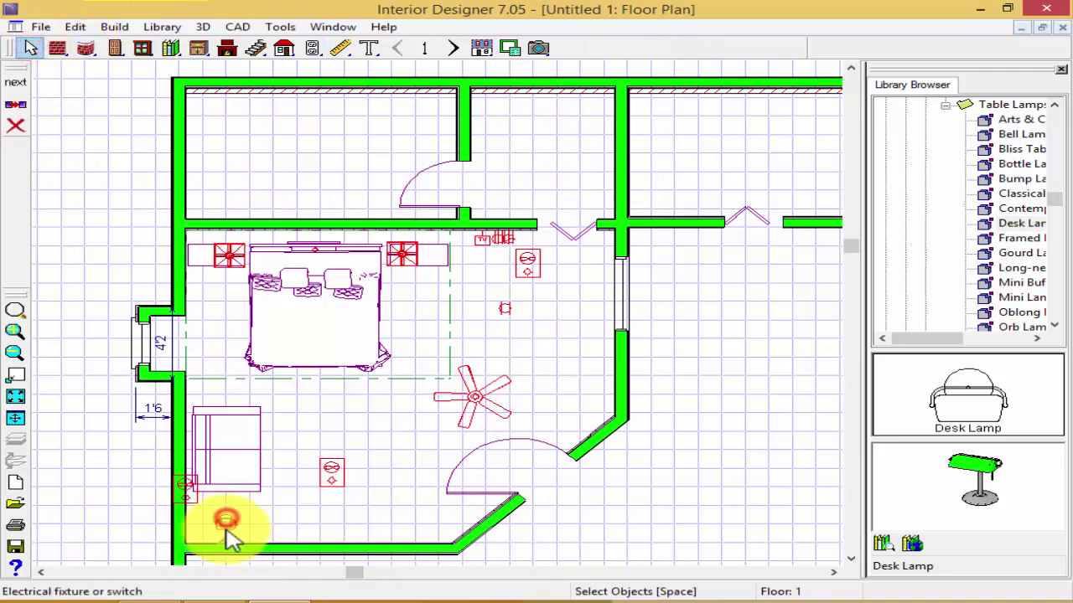
scroll(226, 528, "up", 1)
left_click_drag(224, 520, 201, 519)
Create a floor camera view from beside the bedroom door, aimed toward the loveseat and desk lamp corner.
left_click(535, 49)
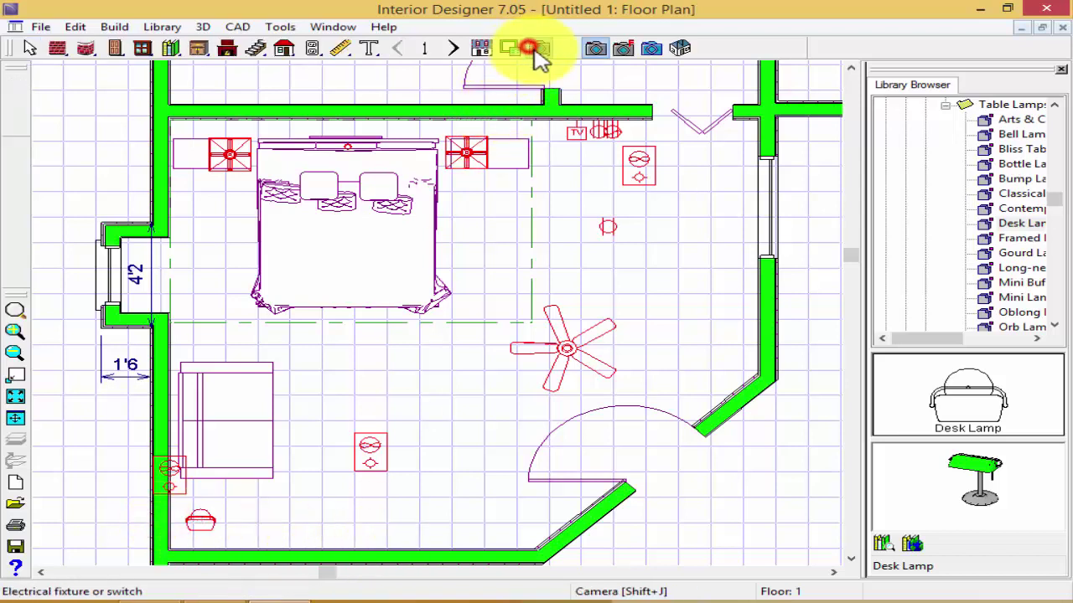
left_click(623, 48)
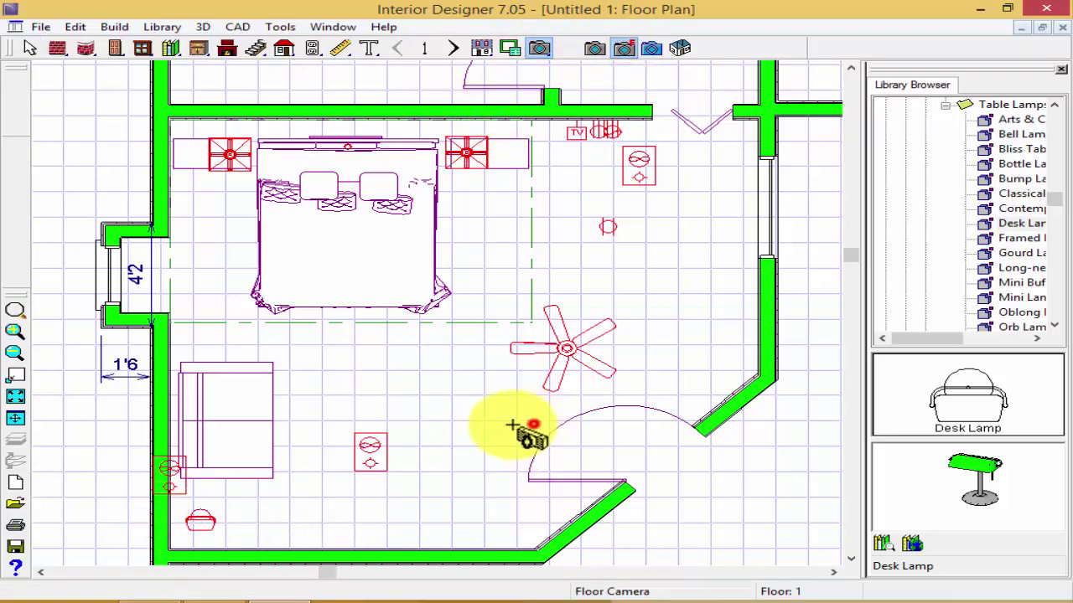
left_click_drag(513, 426, 332, 471)
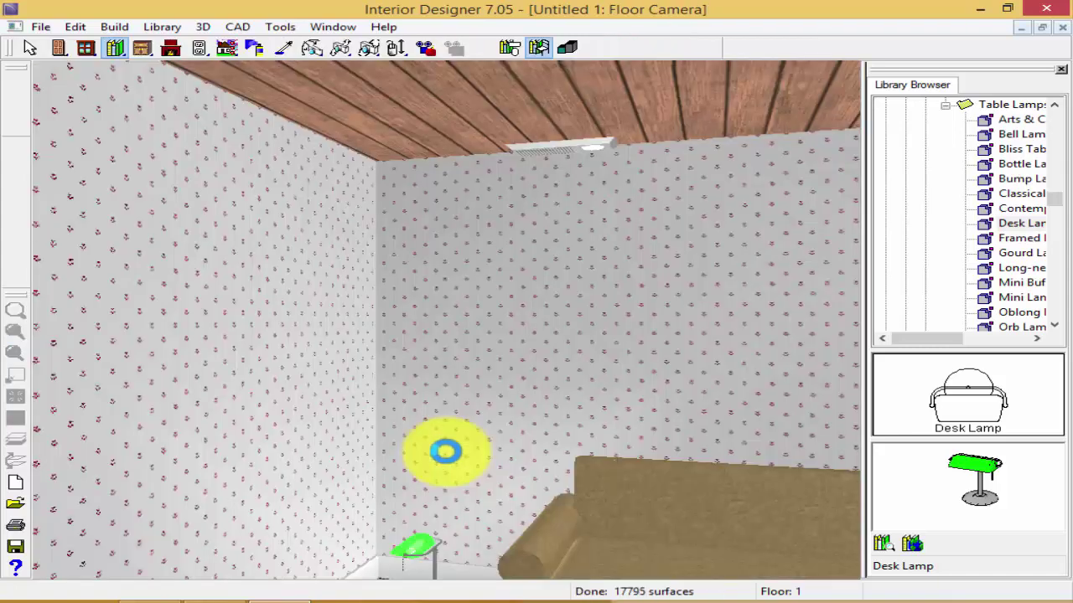
Pull the camera back and browse the paint material categories from Concrete & Stone through Flooring, Glass, Metal and Misc to Paneling.
left_click_drag(447, 455, 542, 438)
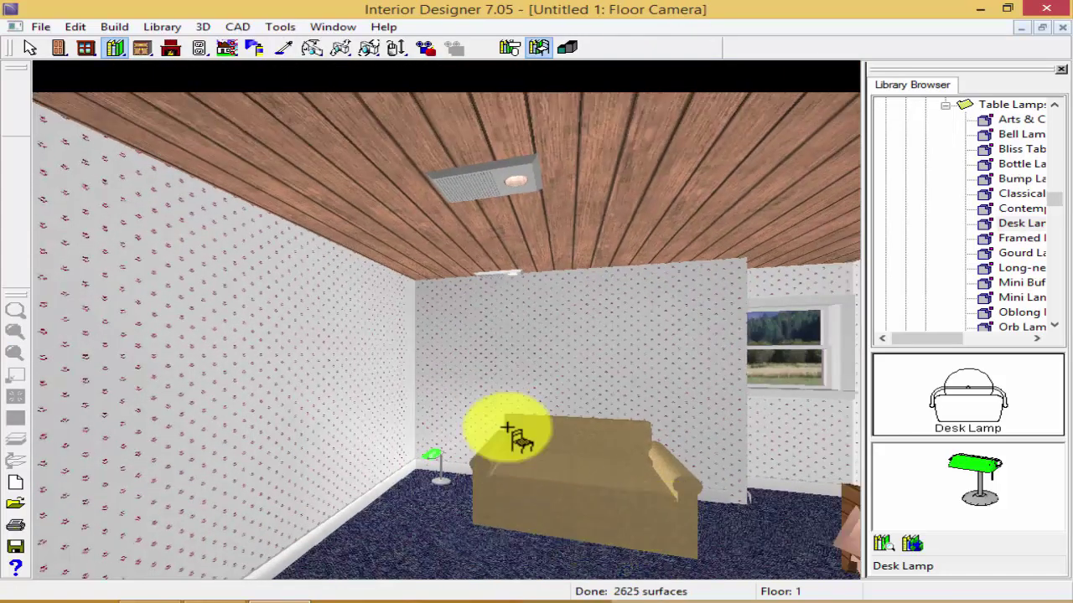
left_click(25, 52)
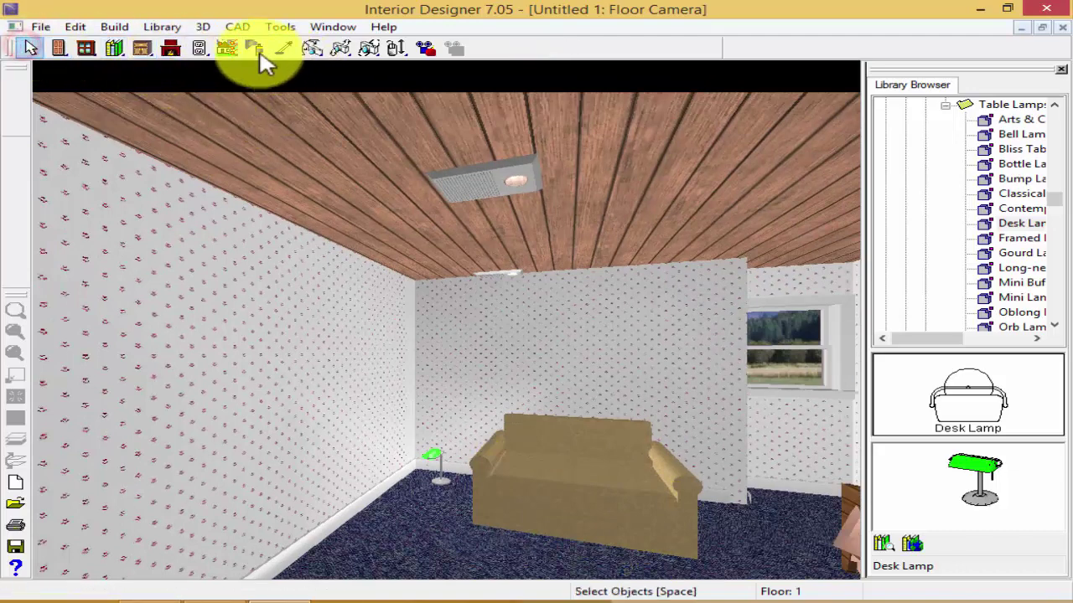
left_click(255, 48)
left_click(465, 310)
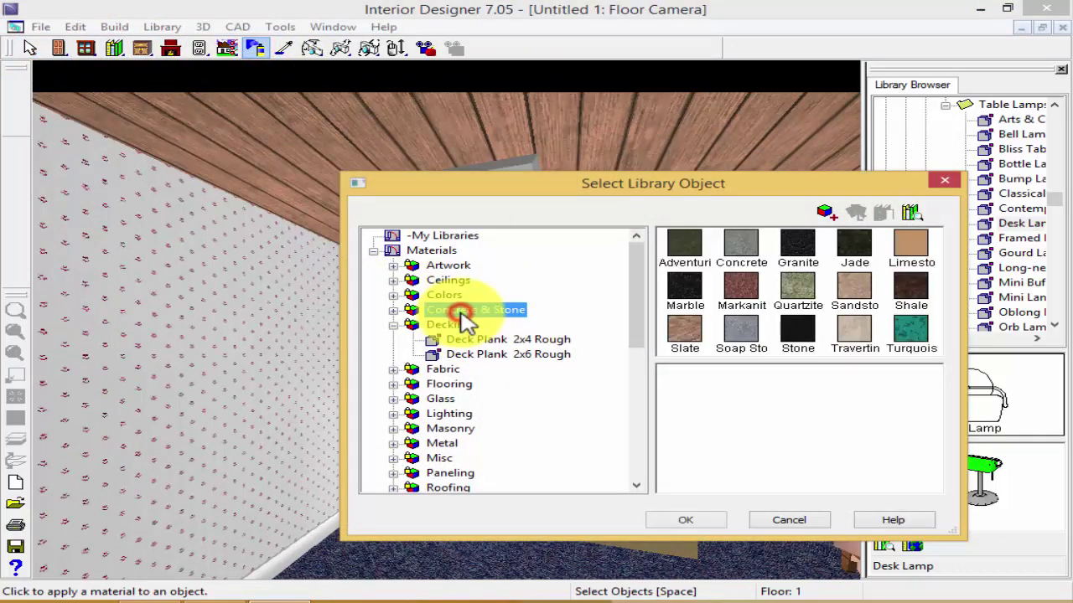
left_click(459, 325)
left_click(444, 386)
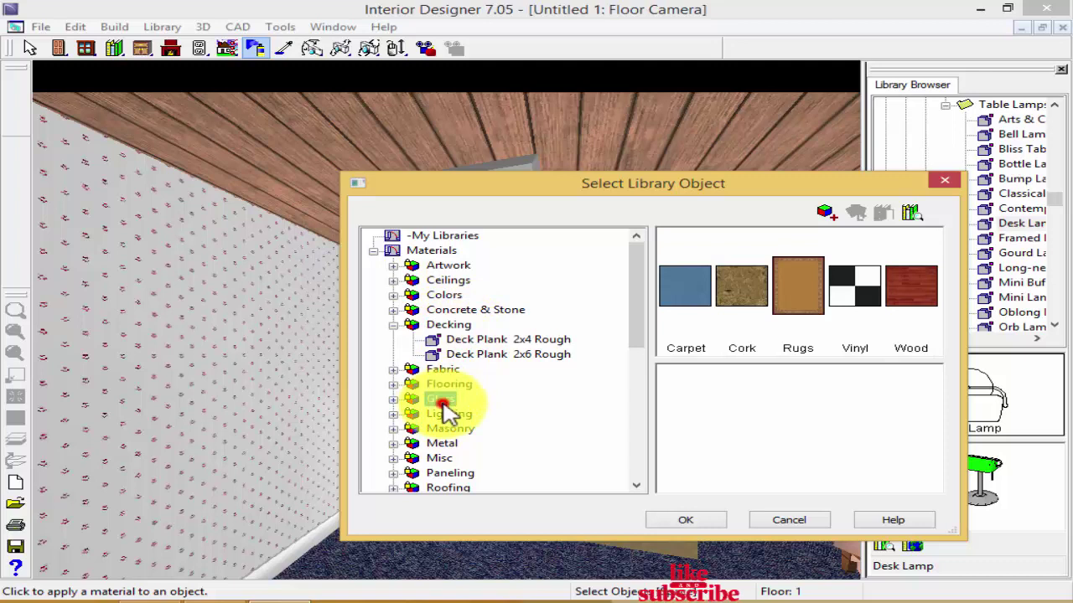
left_click(442, 400)
left_click(442, 442)
left_click(437, 459)
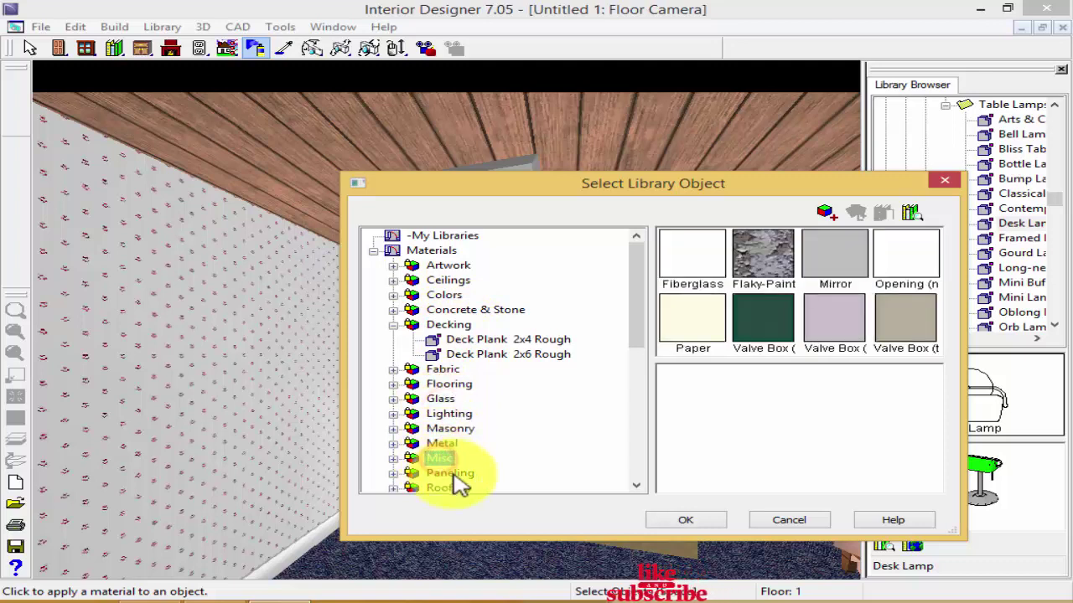
left_click(450, 472)
Browse the Siding, Tile, Wall Coverings Patterns, Planked wood, Armstrong and Avonite material categories.
scroll(450, 419, "down", 4)
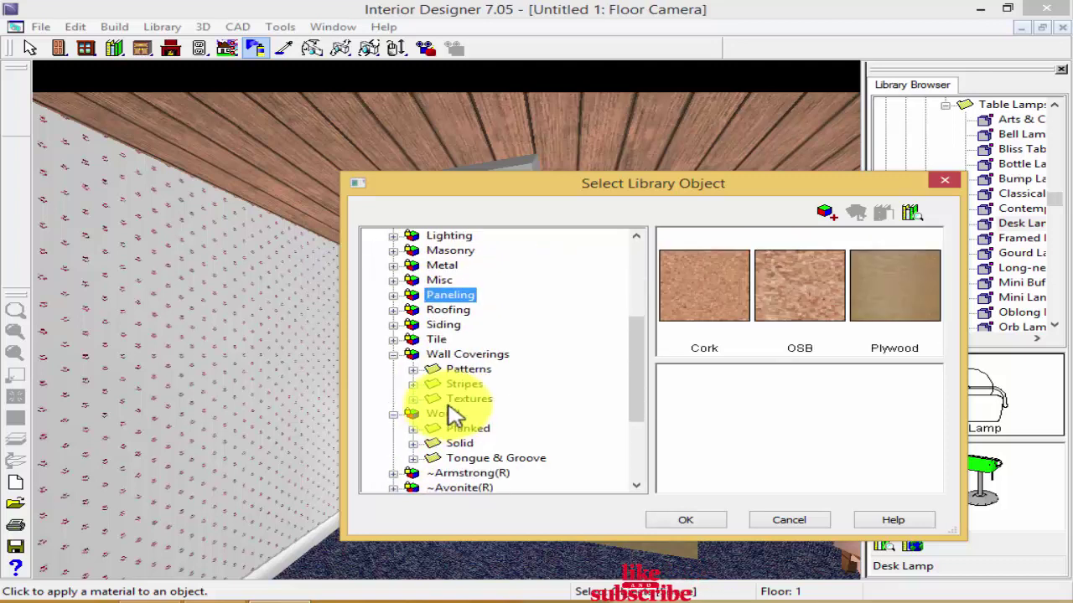
left_click(442, 325)
left_click(439, 339)
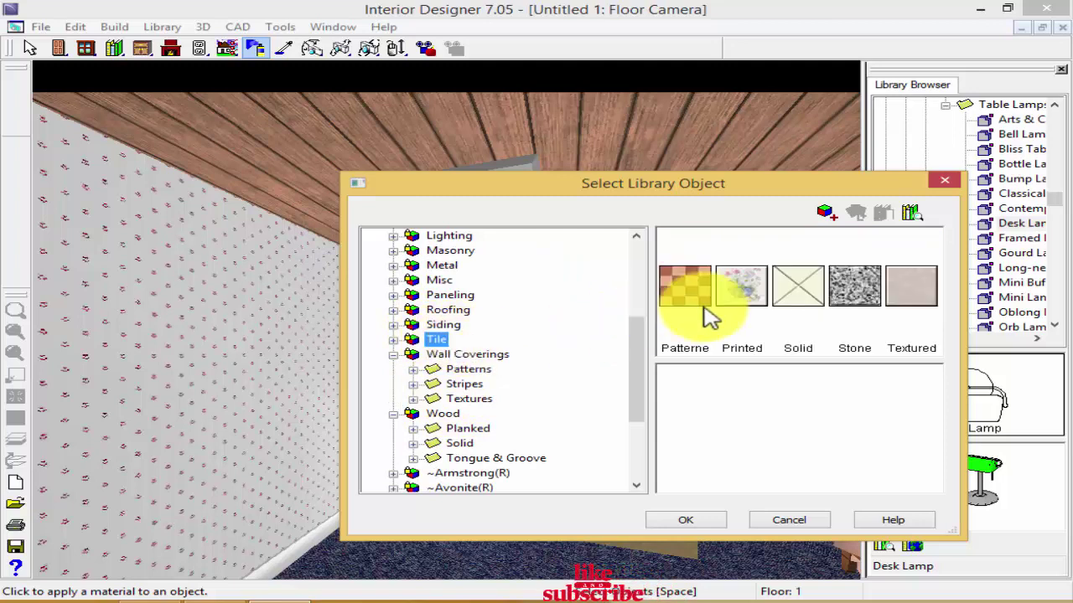
left_click(462, 370)
left_click(458, 428)
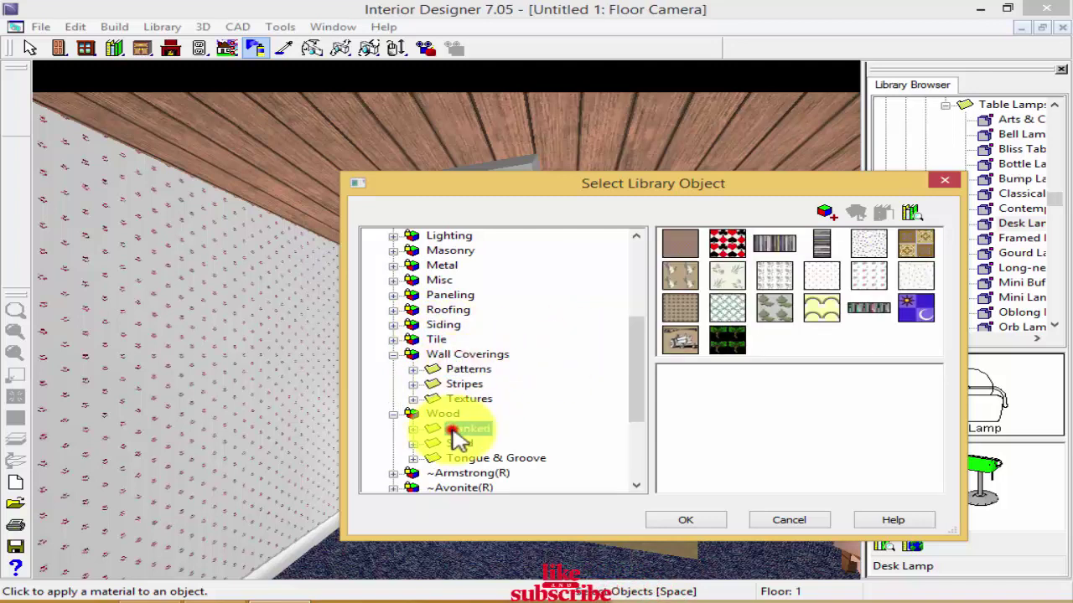
left_click(463, 474)
left_click(462, 488)
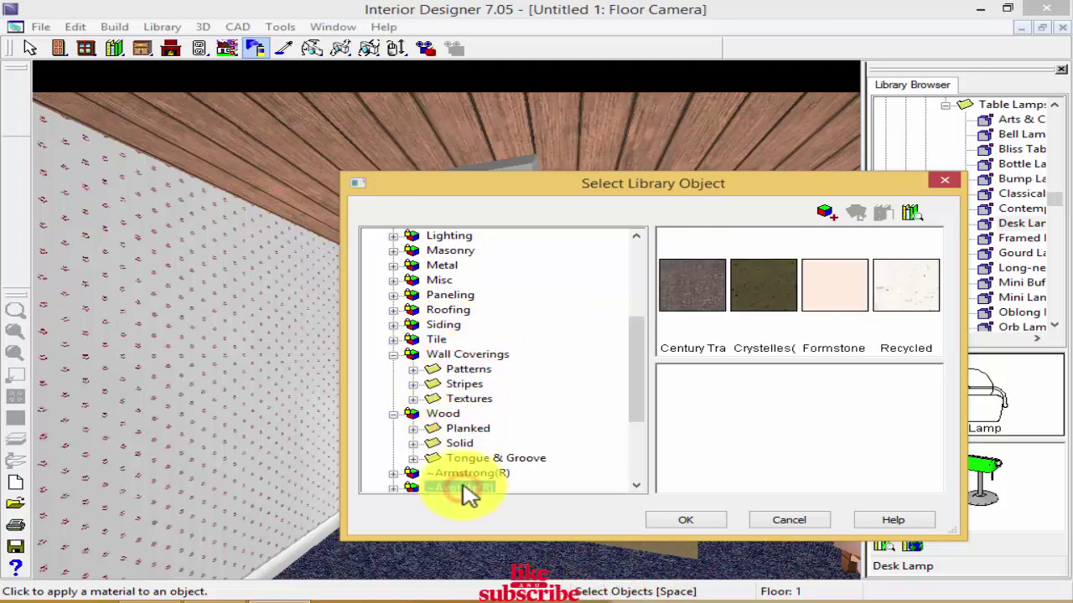
Pick Sand-Piper_K1-6200 from the Avonite Crystelles materials and apply it to the loveseat.
double_click(773, 280)
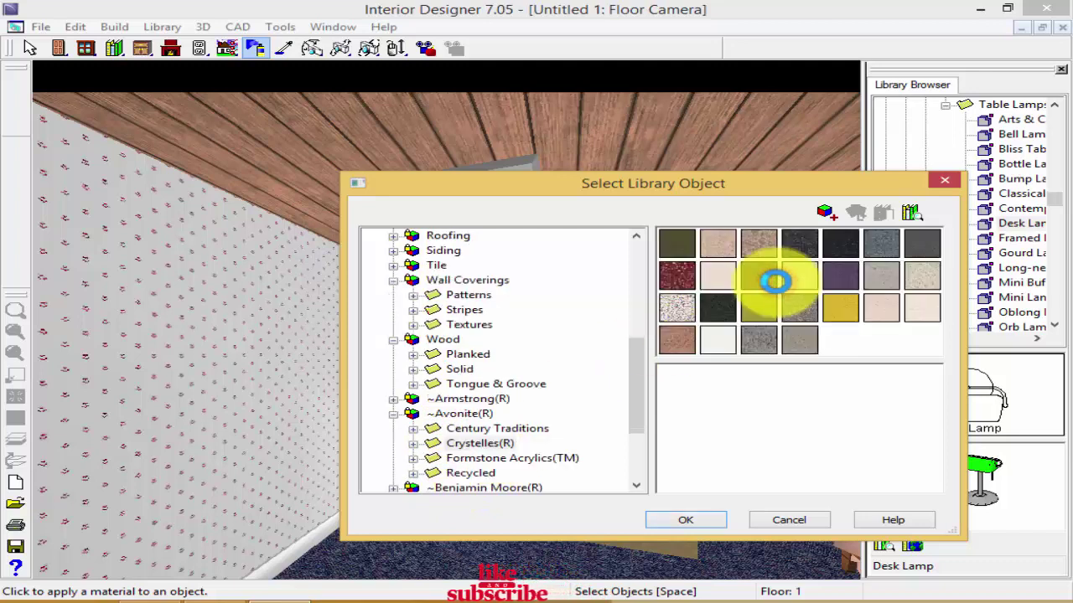
left_click(724, 278)
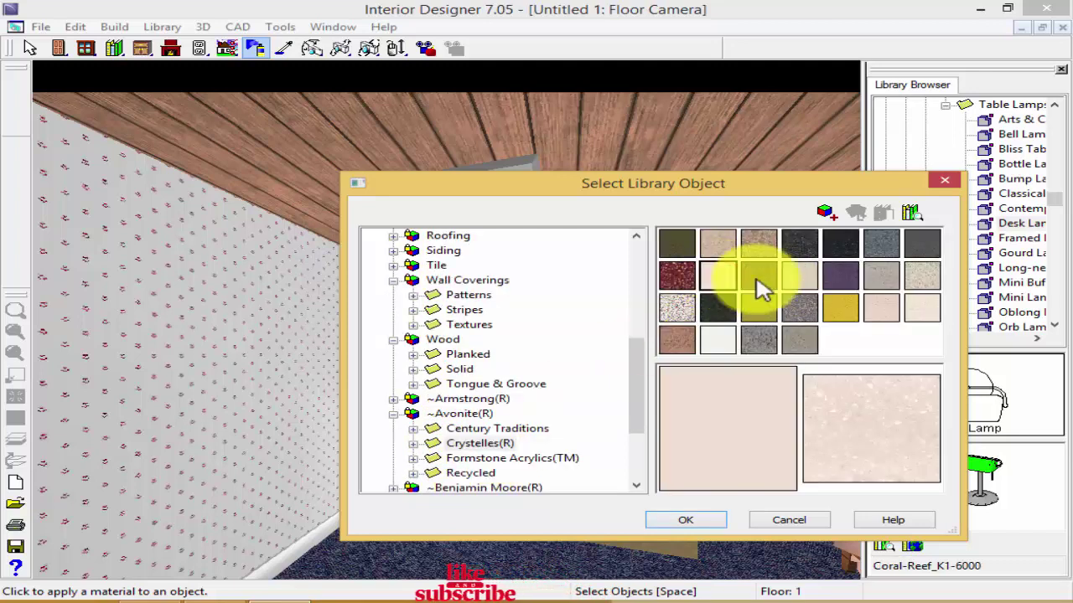
left_click(843, 309)
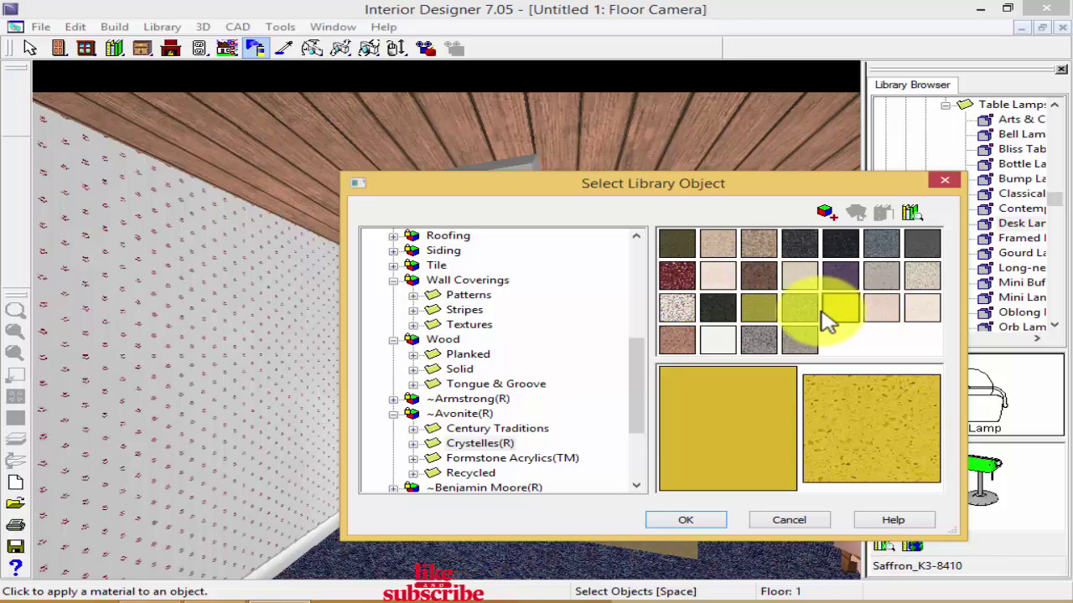
left_click(878, 311)
left_click(687, 524)
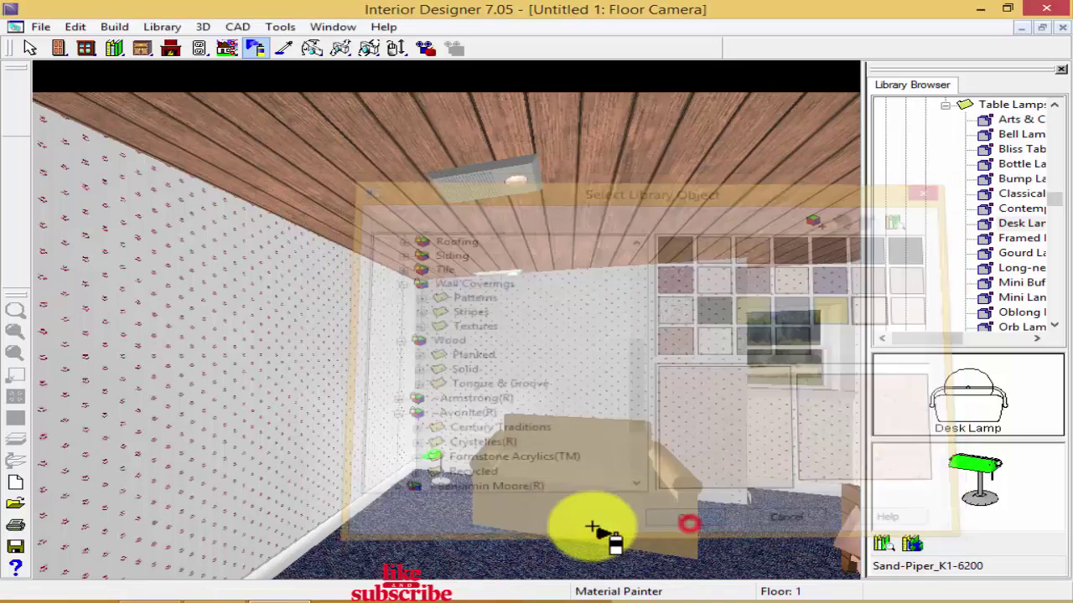
left_click(590, 481)
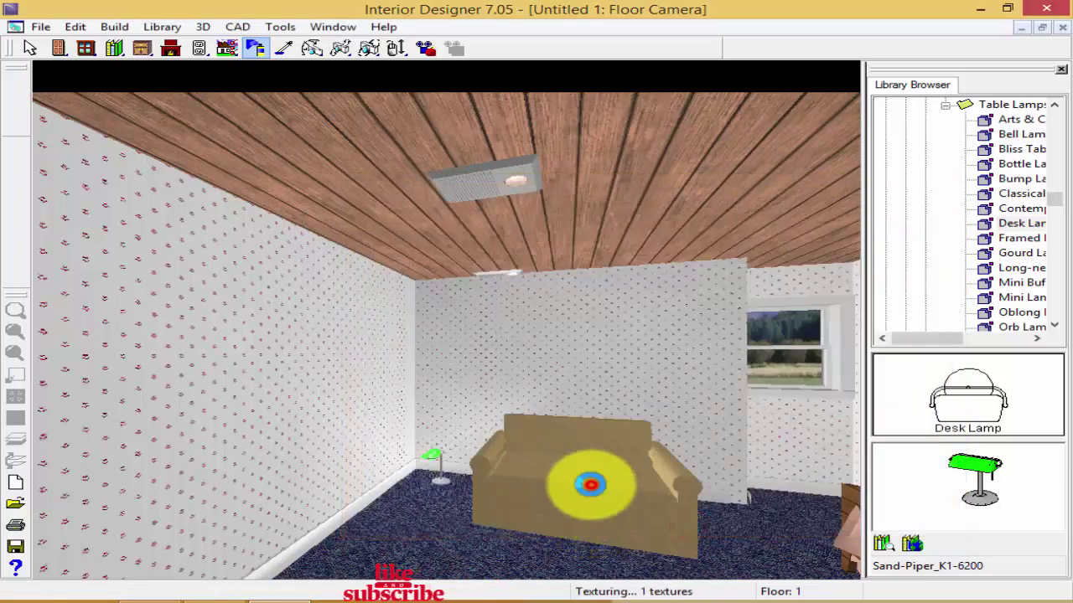
left_click(596, 519)
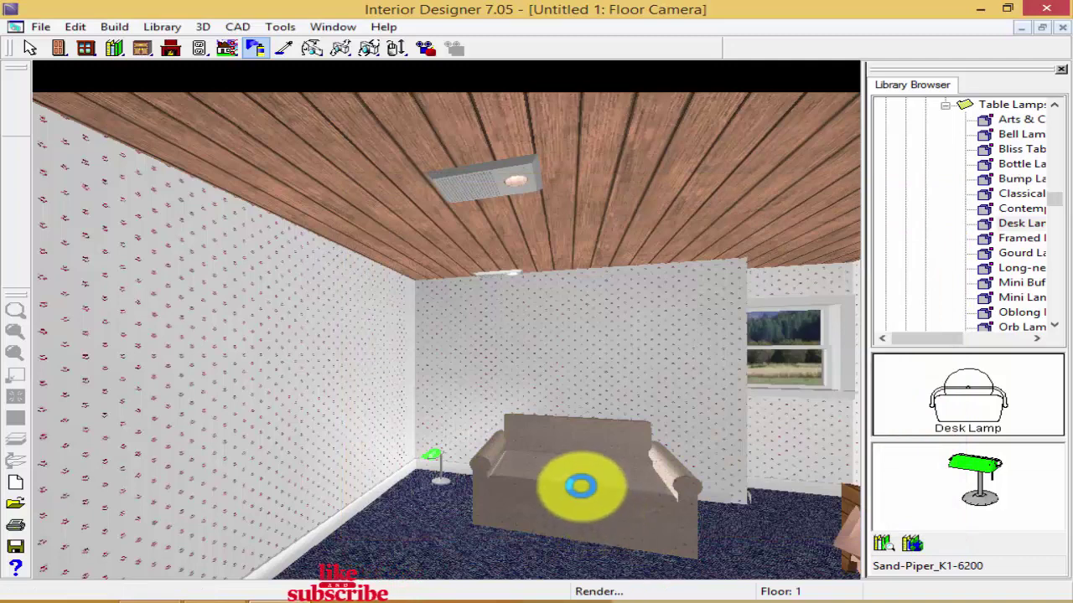
Close the floor camera view and search the library for "bed".
left_click(1062, 29)
scroll(620, 302, "down", 3)
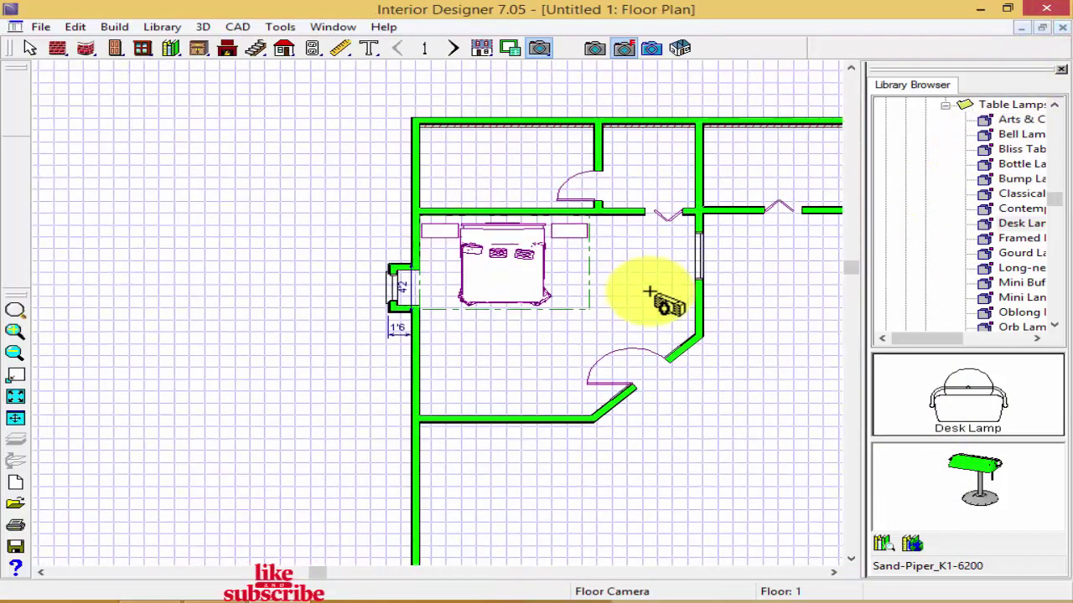
left_click_drag(838, 578, 838, 578)
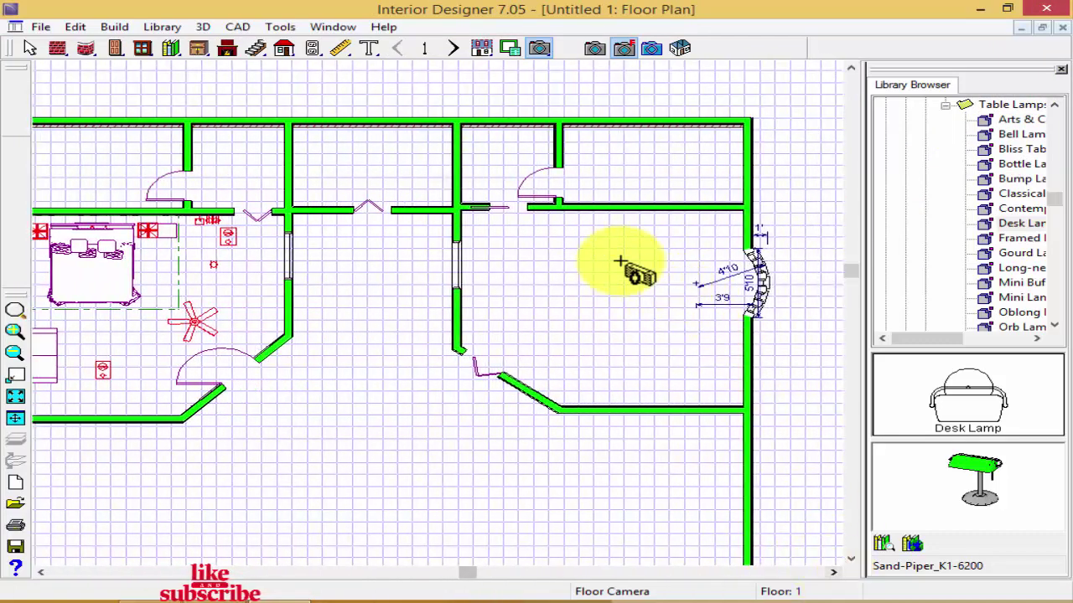
left_click(34, 48)
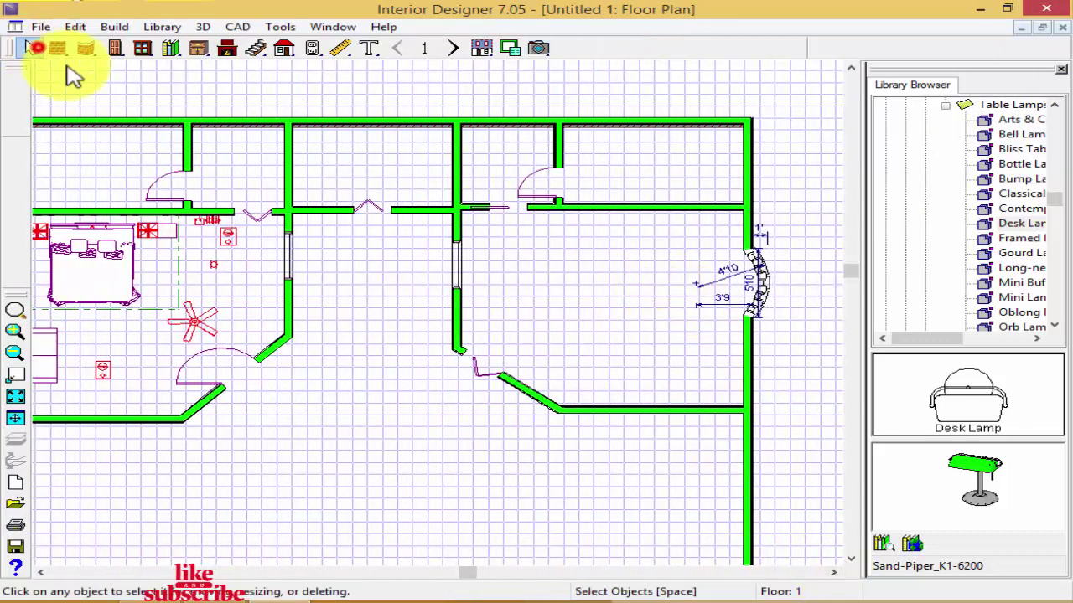
left_click(887, 548)
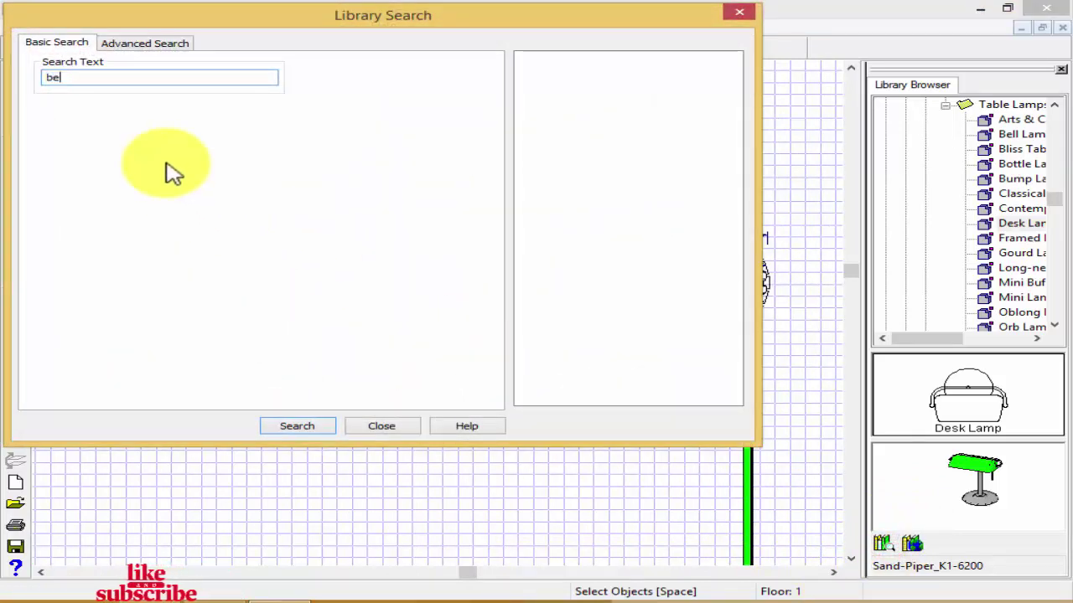
type("bed")
key("Return")
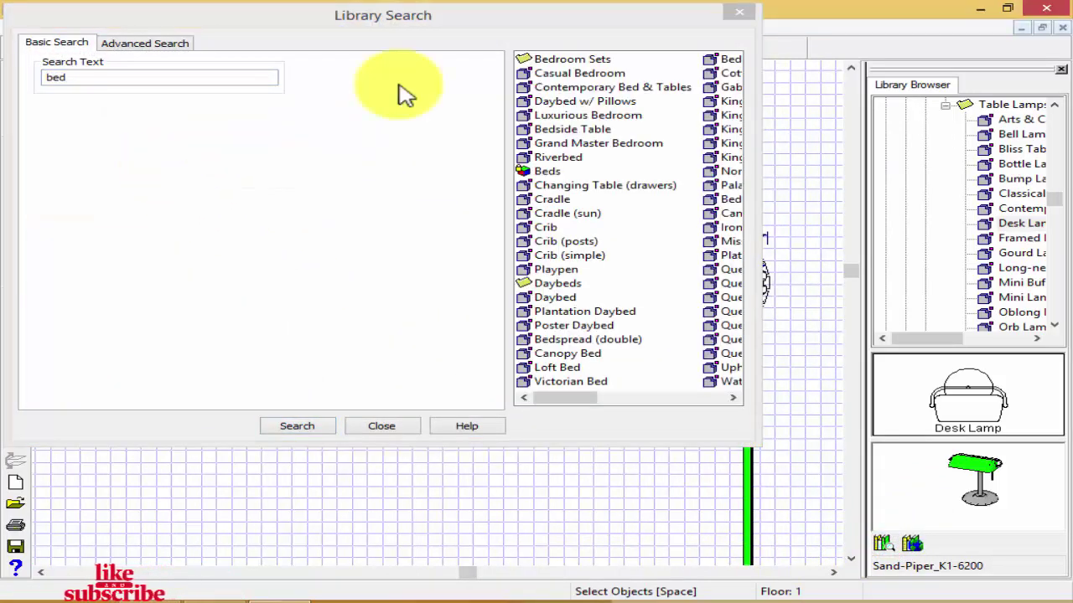
Preview the king beds in the search results, from Bedspread (king) through King (rail) to Palatial Bed.
left_click(725, 63)
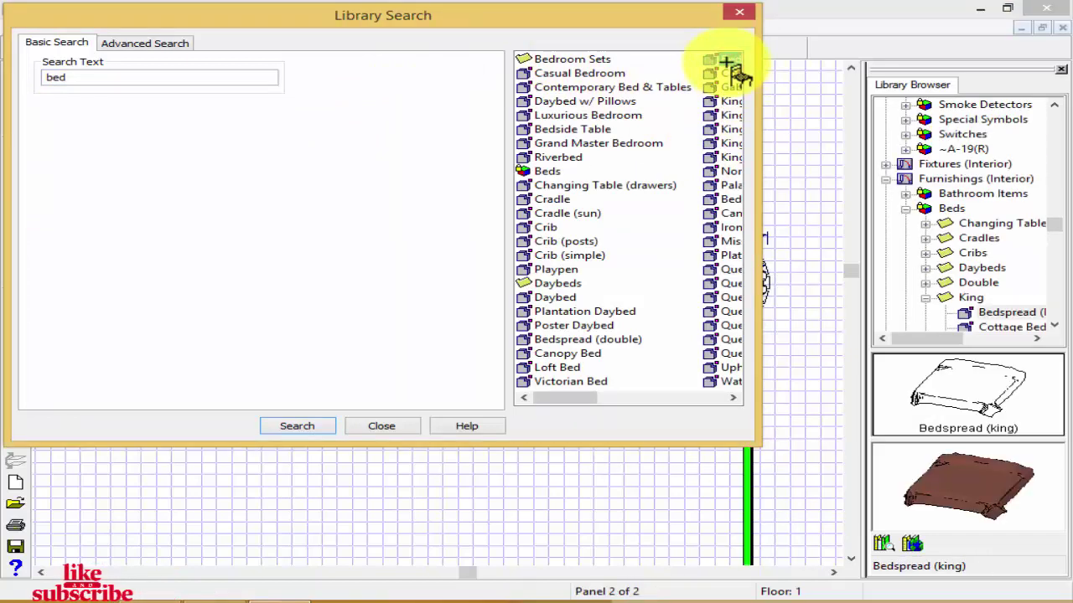
key("Down")
key("Down")
key("Down")
key("Down")
key("Down")
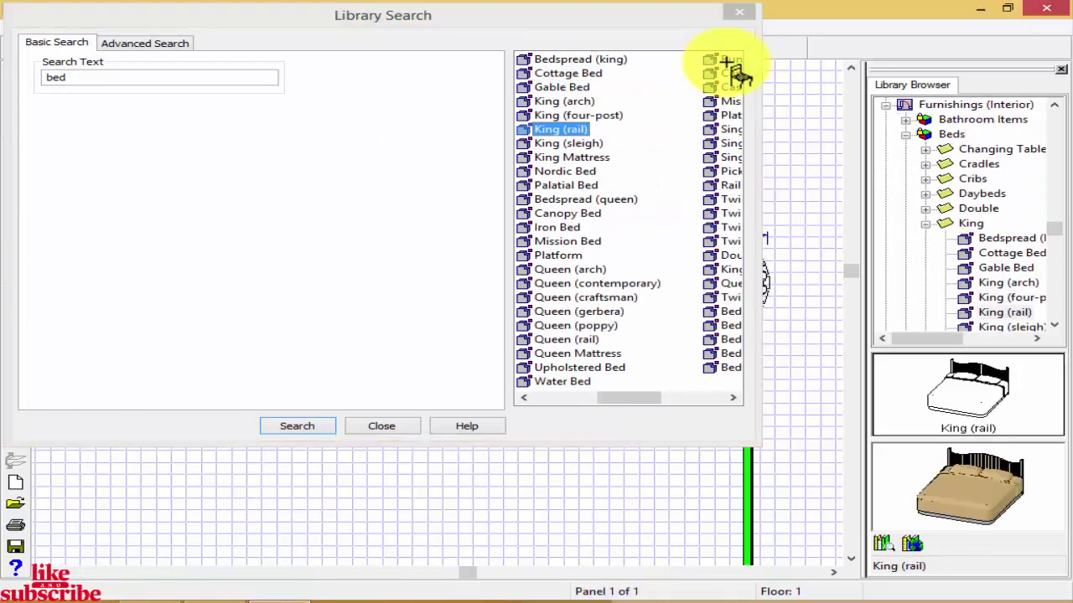
key("Down")
key("Down")
key("Down")
key("Down")
Preview the queen beds in the search results, from Bedspread (queen) through Queen (contemporary) to Water Bed.
key("Down")
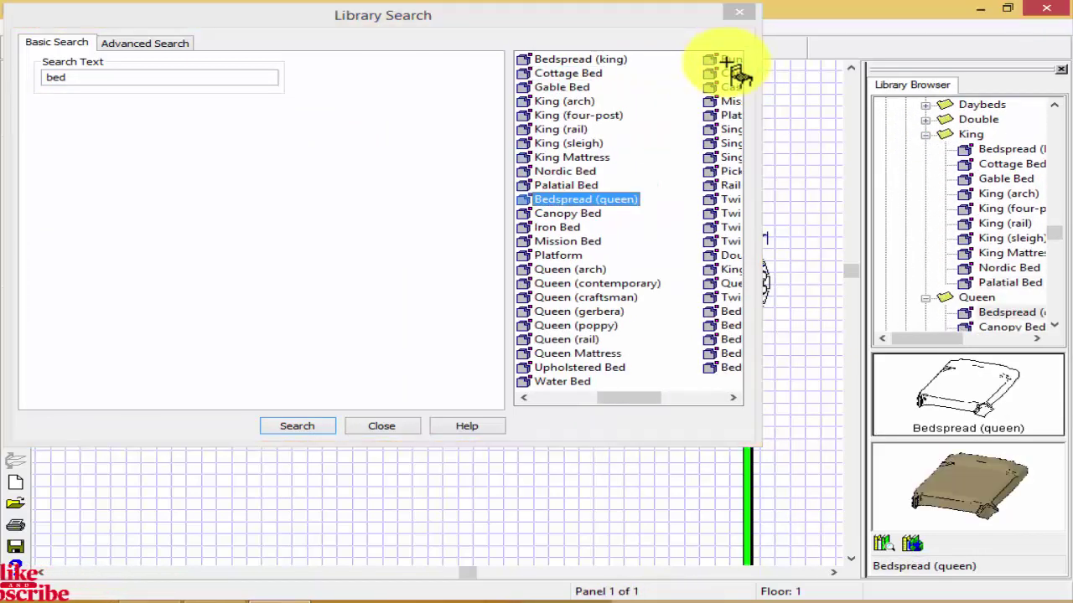
key("Down")
key("Down")
key("Down")
key("Down")
key("Down")
key("Down")
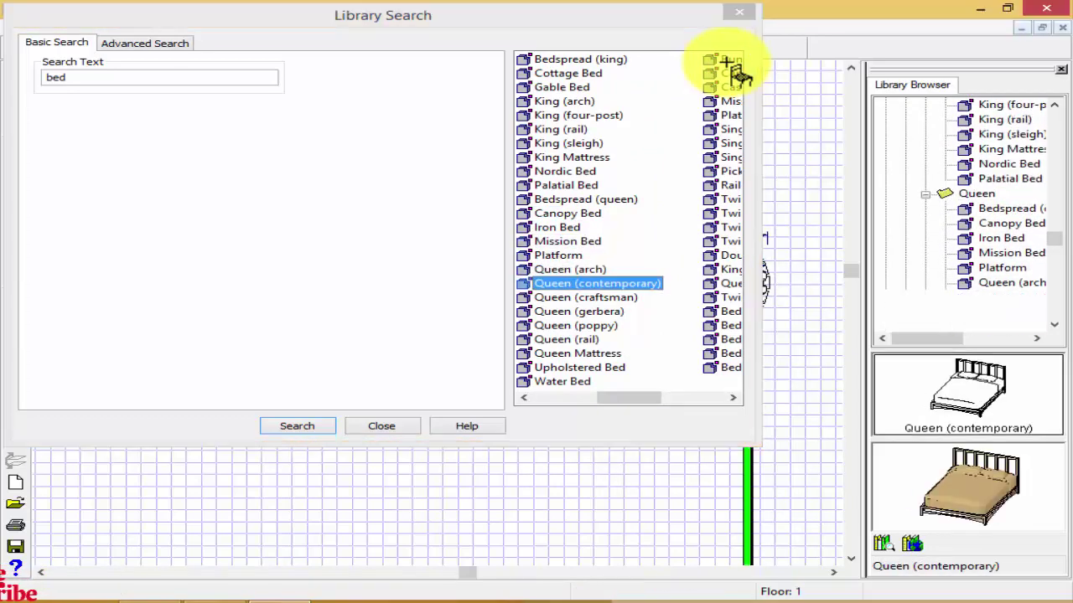
key("Down")
key("Down")
key("Down")
key("Down")
key("Down")
key("Down")
key("Down")
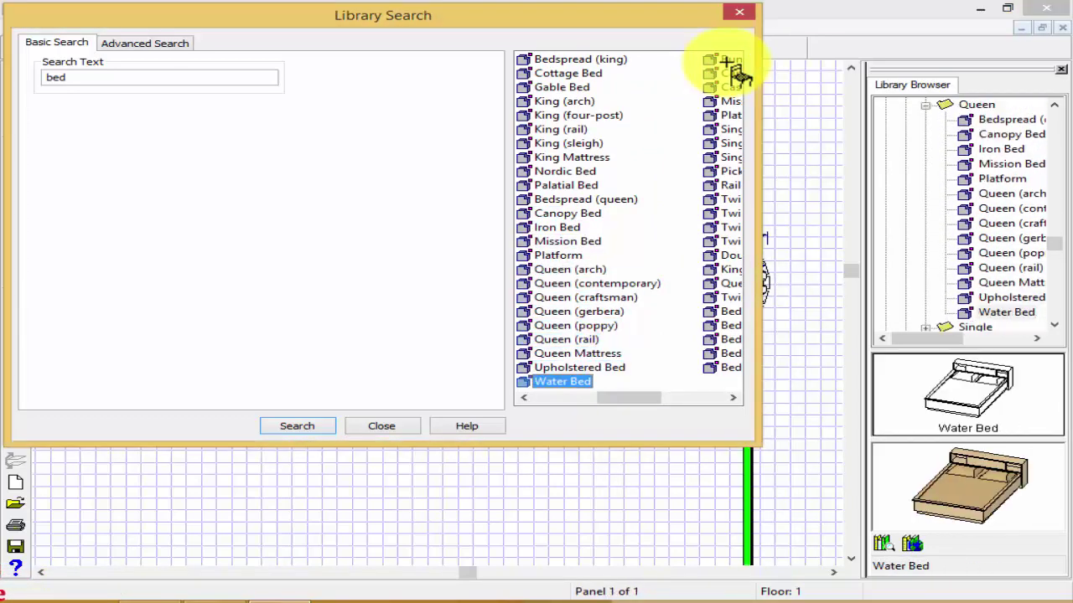
Preview the single and twin beds in the search results, from Bunk Bed to Twin (poppy).
key("Down")
key("Down")
key("Down")
key("Down")
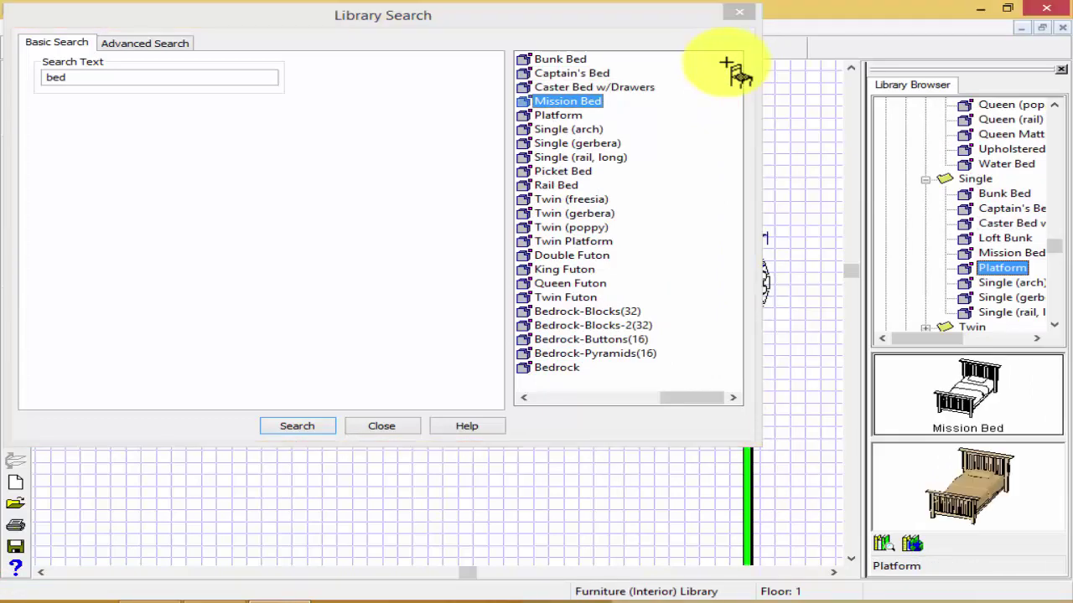
key("Down")
key("Down")
key("Down")
key("Down")
key("Down")
key("Down")
key("Down")
key("Down")
key("Down")
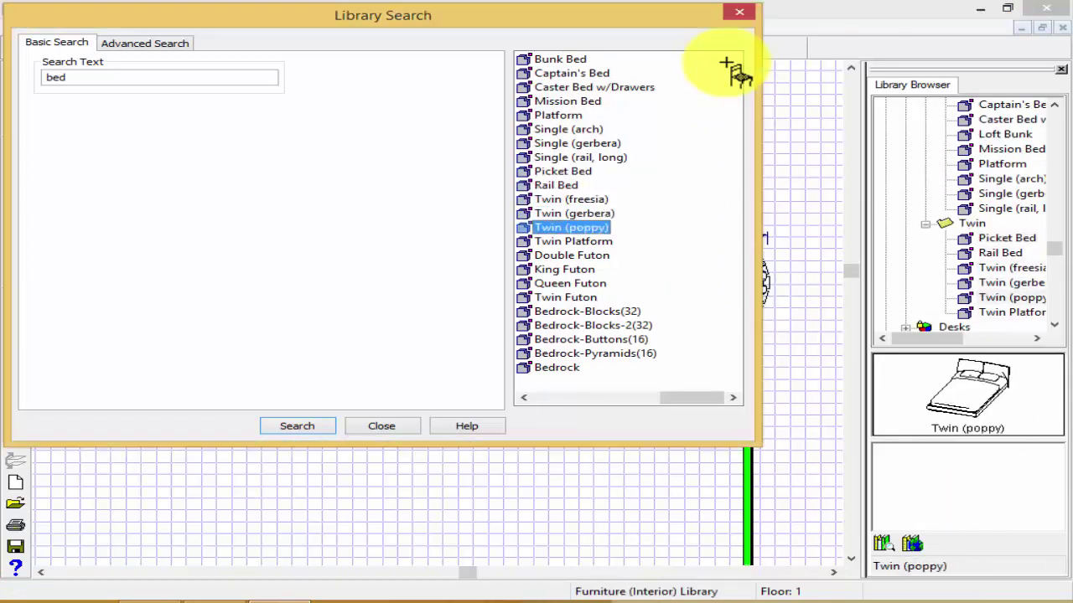
Preview the Twin Platform, the futons and the Bedrock masonry materials at the end of the bed search results.
key("Down")
key("Down")
key("Down")
key("Down")
key("Down")
key("Down")
key("Down")
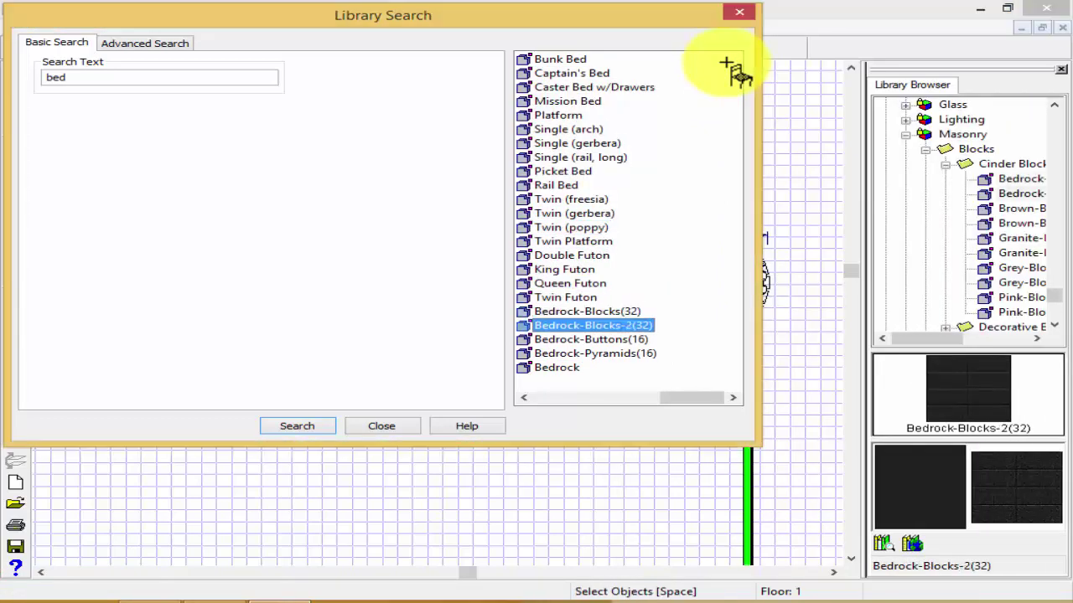
key("Down")
key("Down")
key("Down")
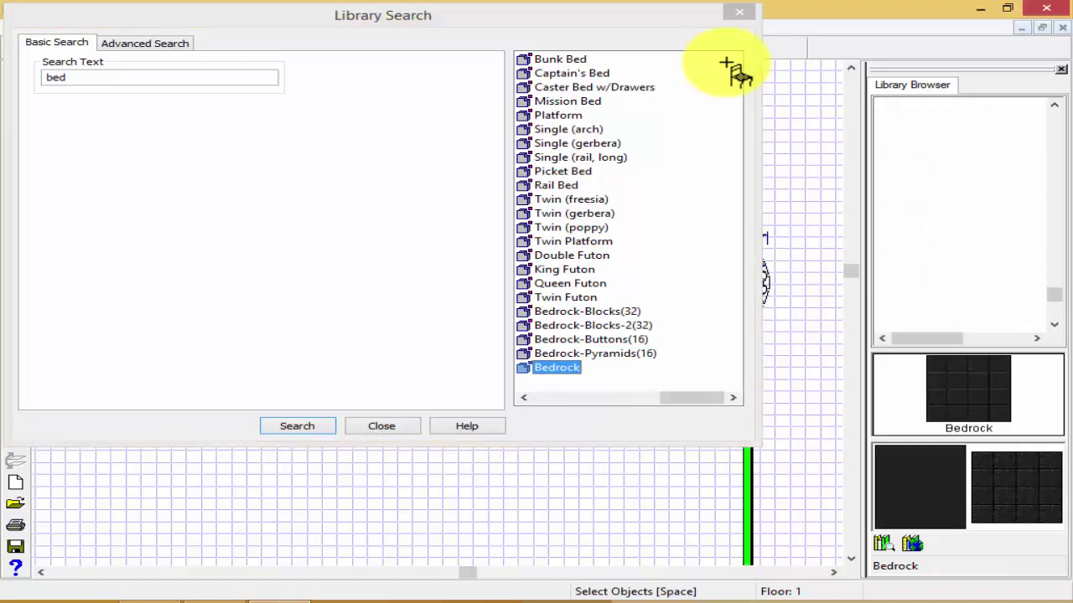
Go back to the earlier bed results and preview the double beds, daybeds and cribs up to Crib.
key("Left")
key("Left")
key("Up")
key("Up")
key("Up")
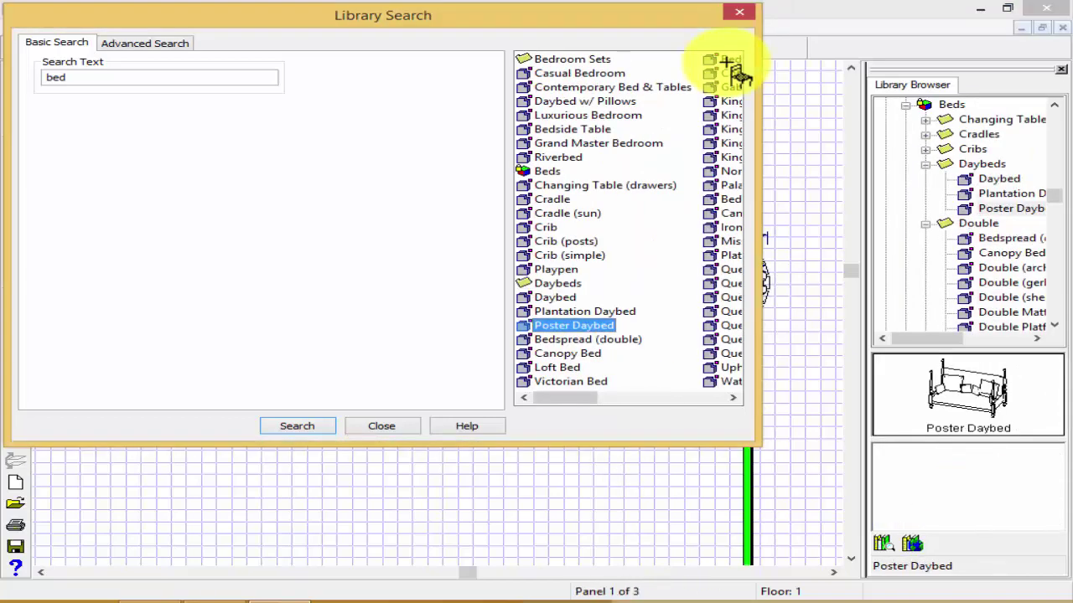
key("Up")
key("Up")
key("Up")
key("Up")
key("Up")
key("Up")
key("Up")
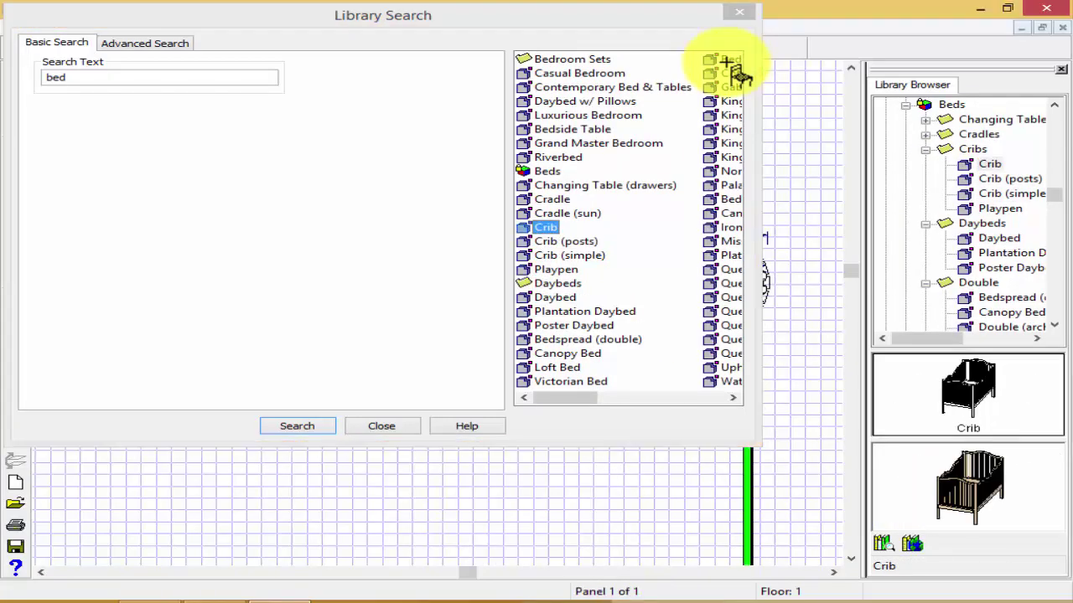
Preview the bed search results above Crib, from Cradle (sun) through the Beds category and Riverbed to Grand Master Bedroom.
key("Up")
key("Up")
key("Up")
key("Up")
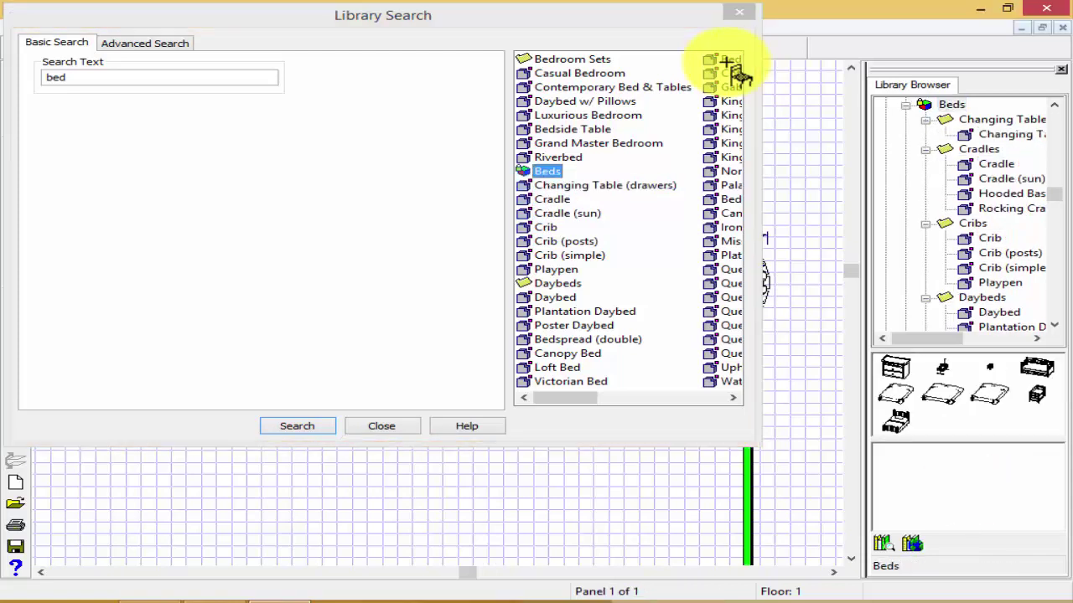
key("Up")
key("Up")
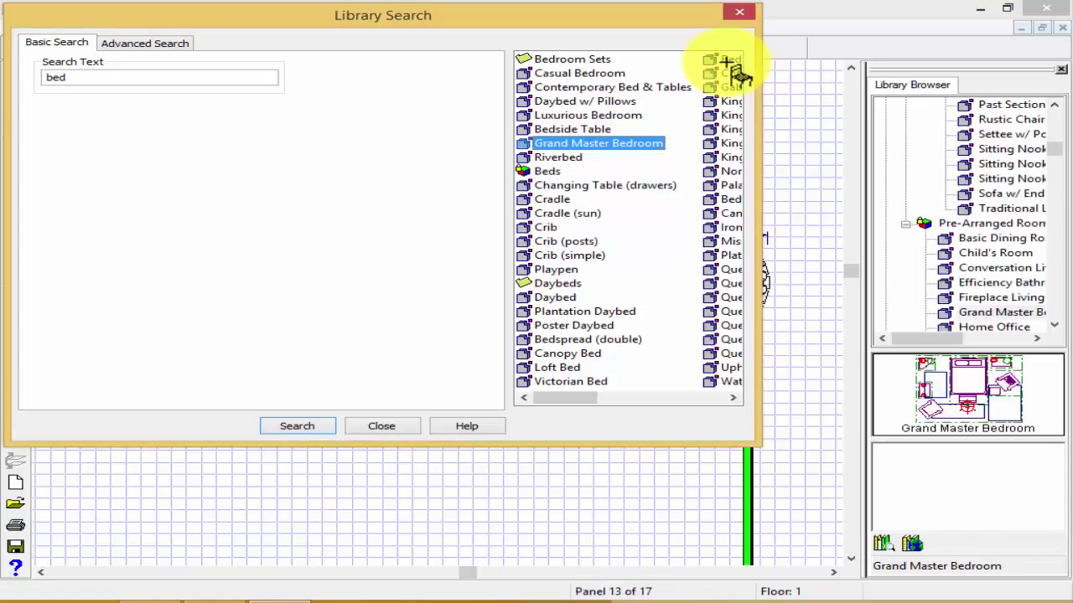
Choose the Grand Master Bedroom set from the search results and try to place it in the right bedroom.
left_click(586, 157)
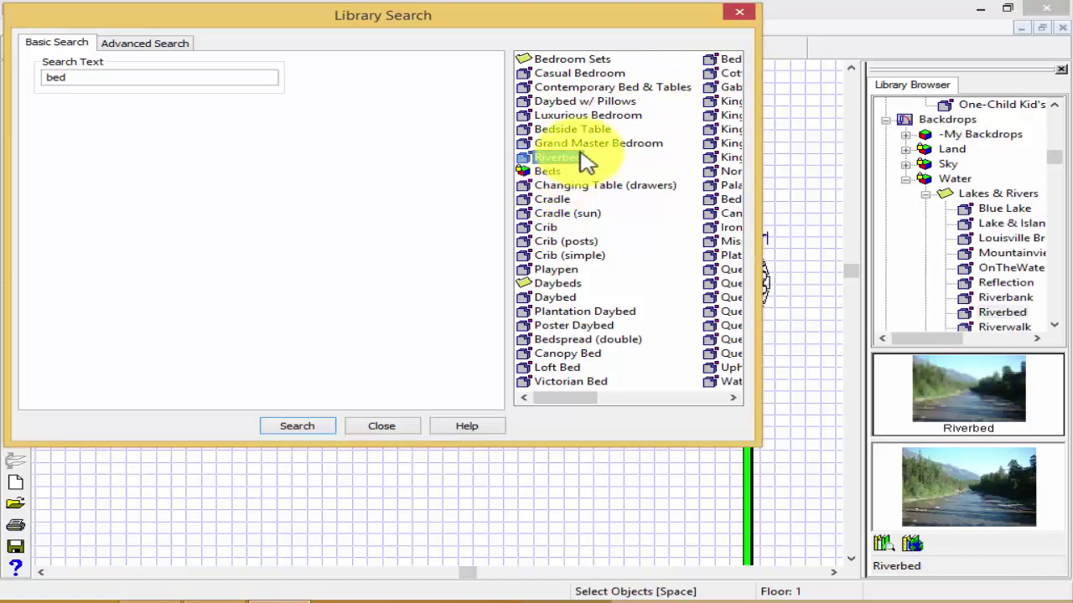
left_click(581, 142)
left_click(574, 130)
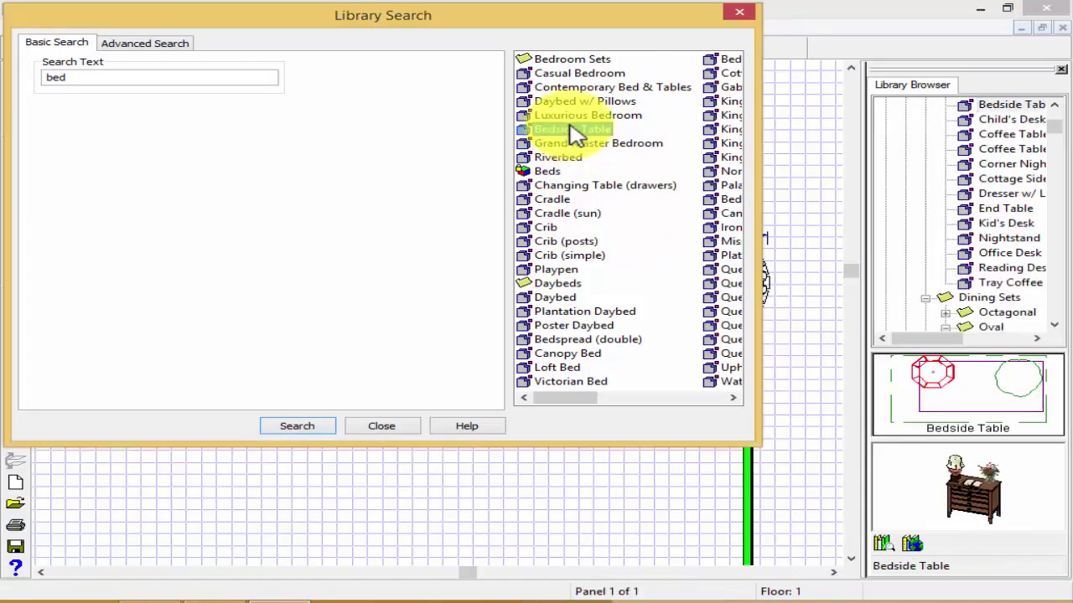
left_click(566, 145)
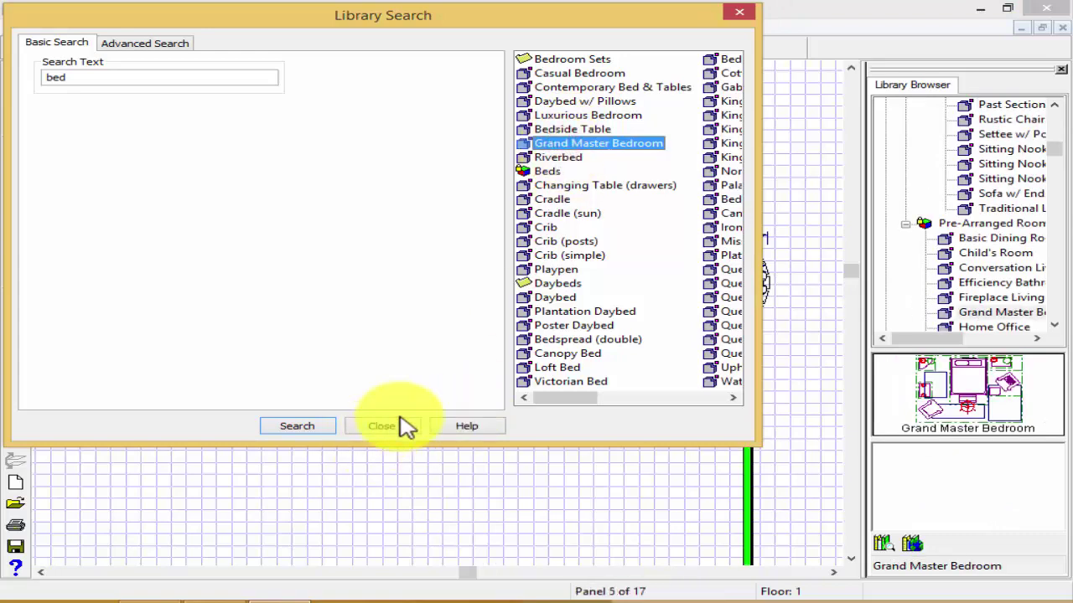
left_click(394, 426)
left_click(645, 248)
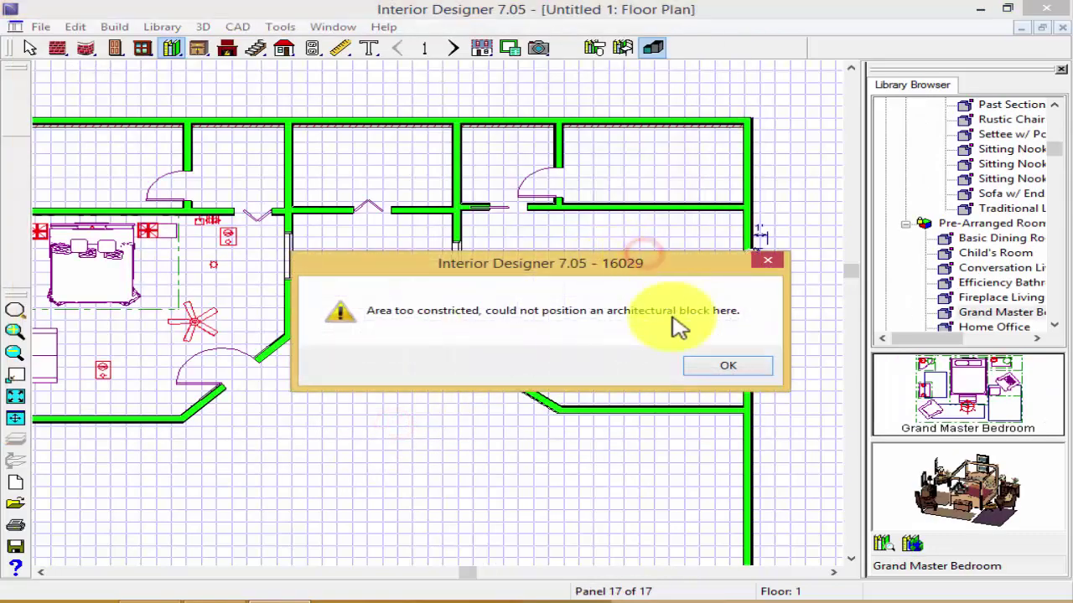
left_click(726, 366)
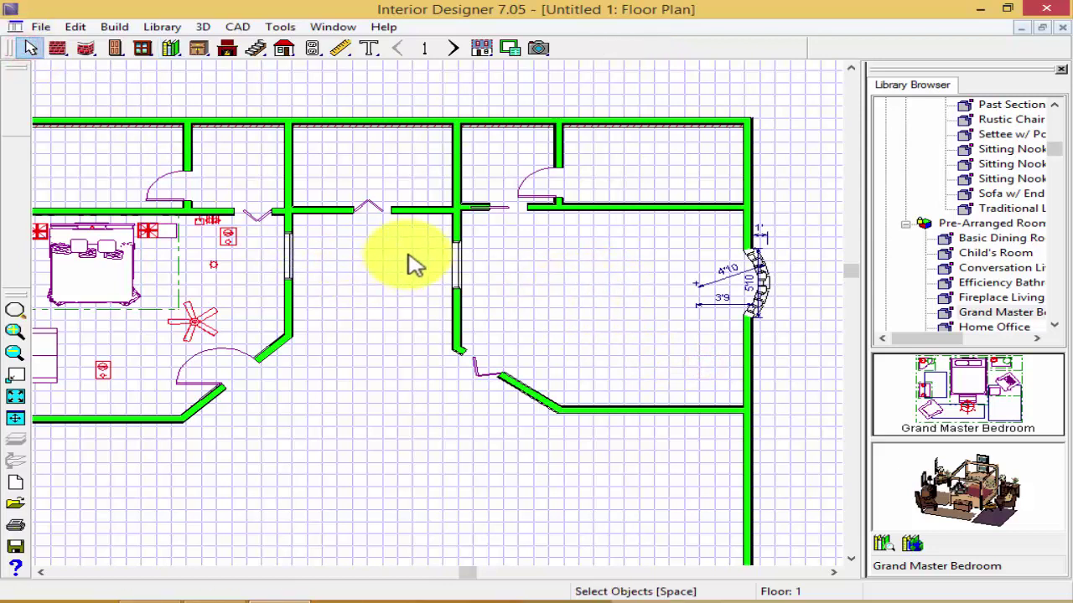
Enlarge the right bedroom by moving its left wall to 8'8 from the neighbouring bedroom and shifting the angled door wall outward.
left_click_drag(459, 298, 421, 297)
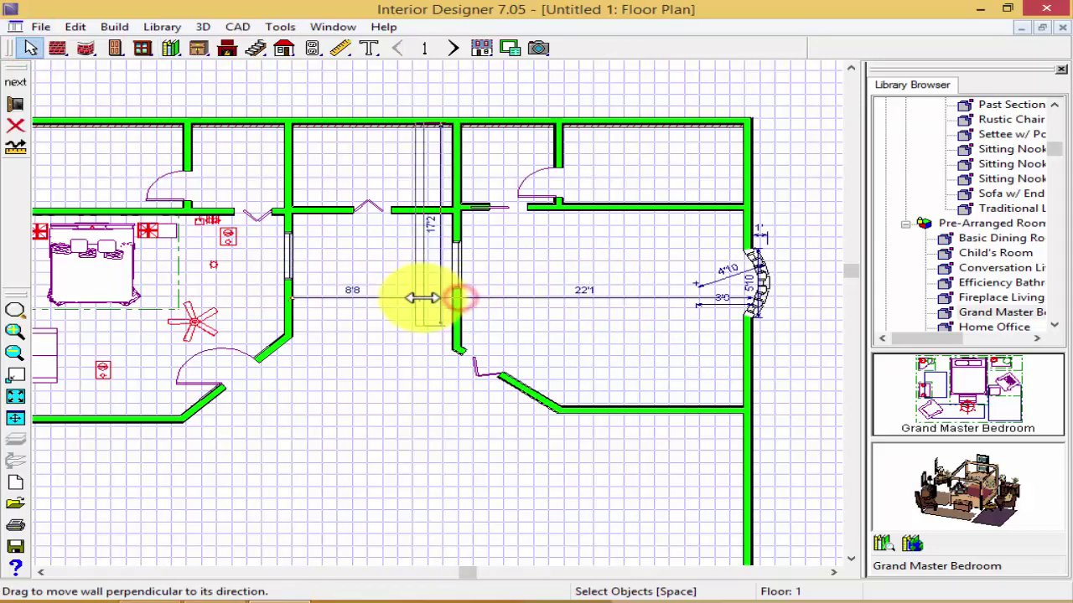
left_click(524, 392)
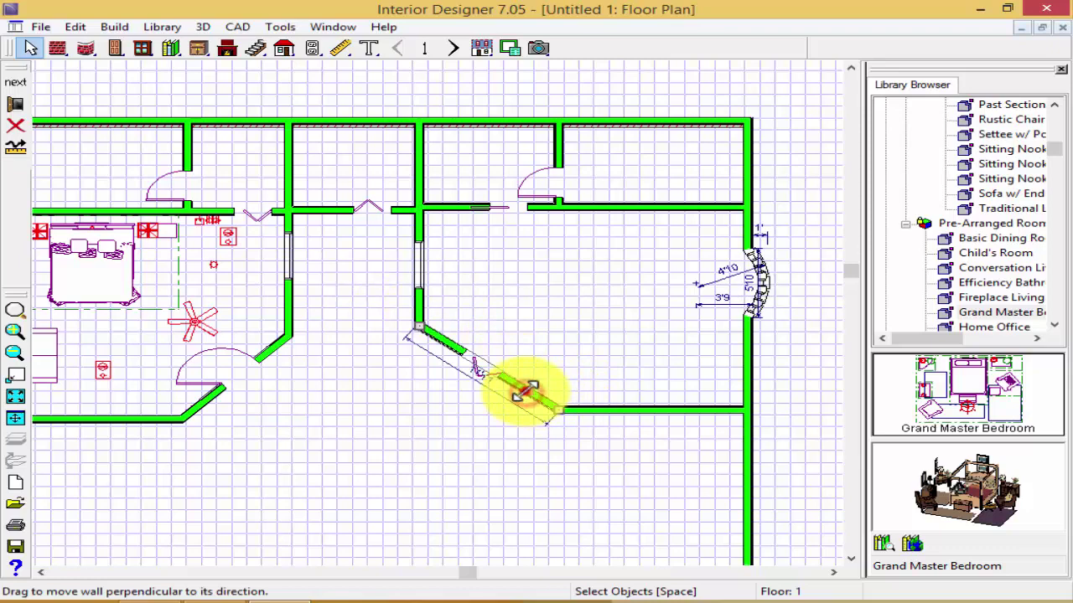
left_click_drag(509, 405, 508, 405)
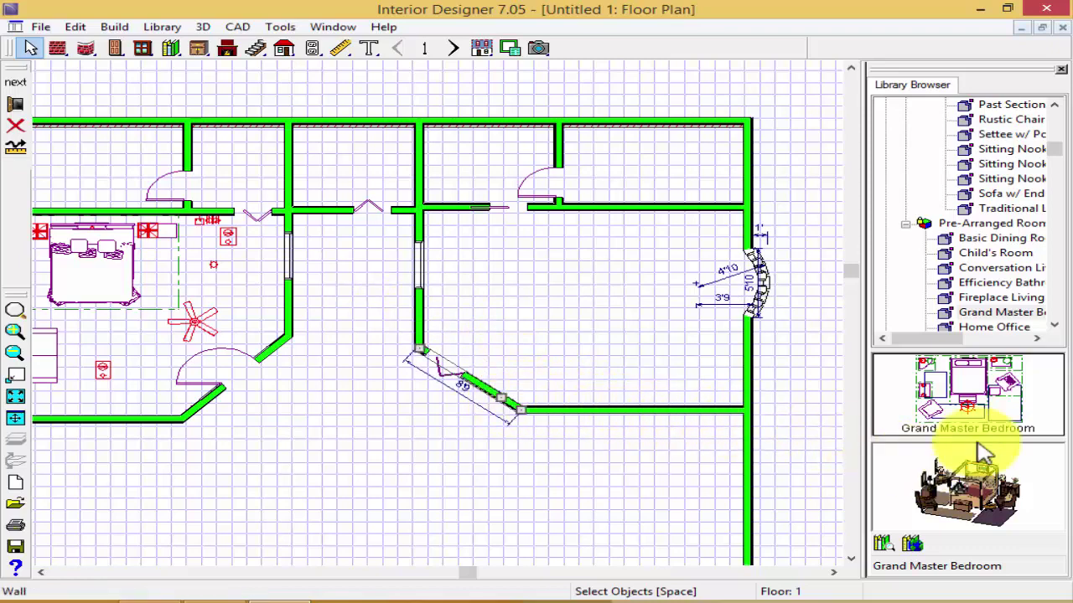
Try to place the Grand Master Bedroom set at two spots inside the enlarged right bedroom.
left_click_drag(952, 388, 710, 306)
left_click(621, 271)
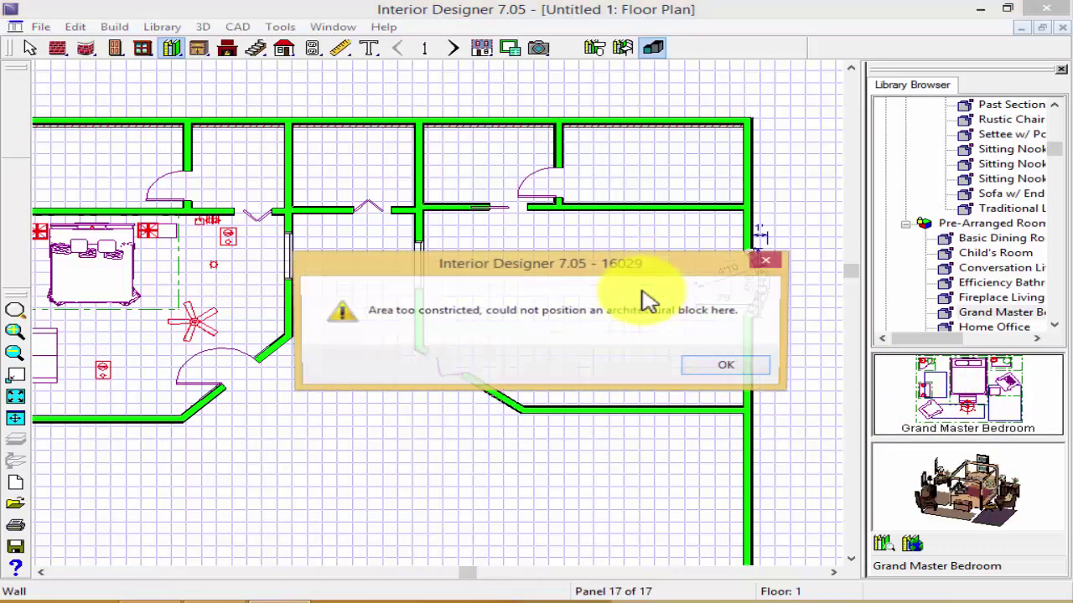
left_click(728, 368)
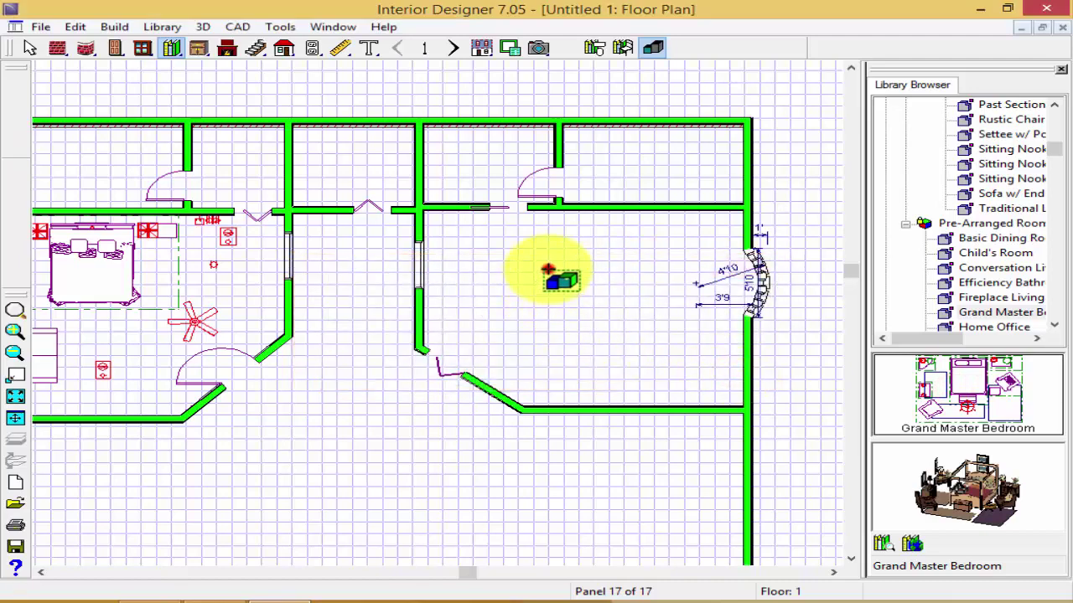
left_click(547, 270)
left_click(711, 365)
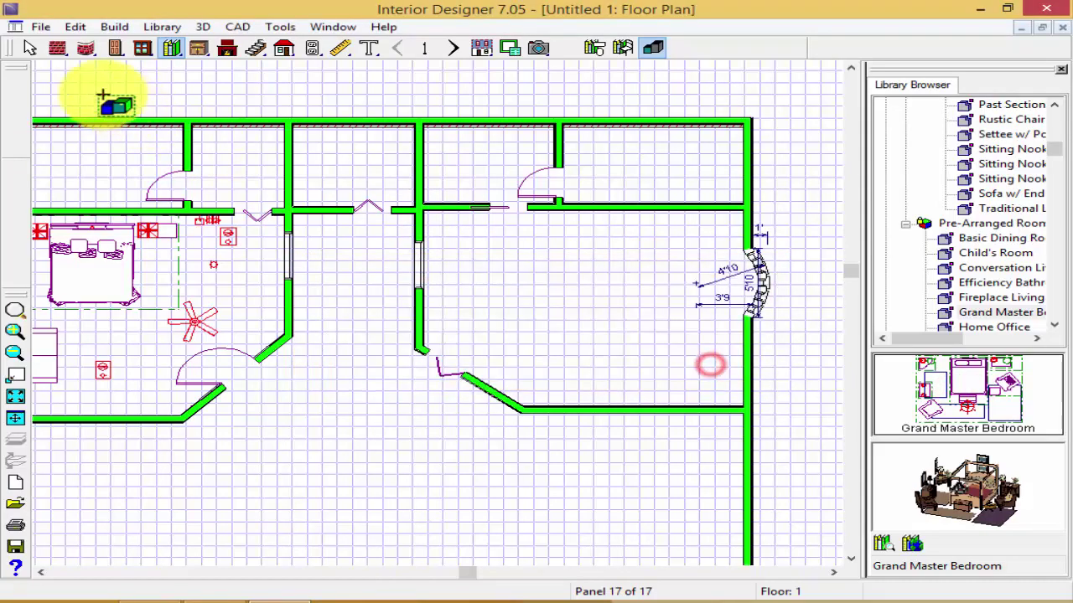
Move the right bedroom's left wall to about 6'3 from the neighbouring bedroom and push the angled wall outward to 6' long.
left_click(30, 48)
left_click_drag(419, 315, 382, 310)
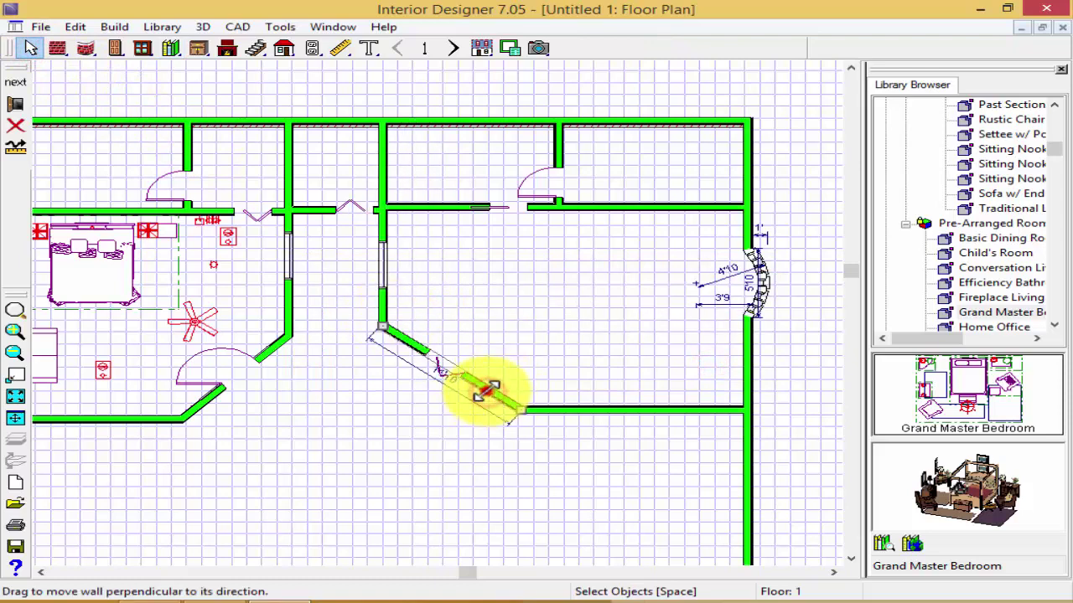
left_click_drag(489, 389, 493, 427)
Try to place the Grand Master Bedroom set in the middle of the widened right bedroom.
left_click(964, 405)
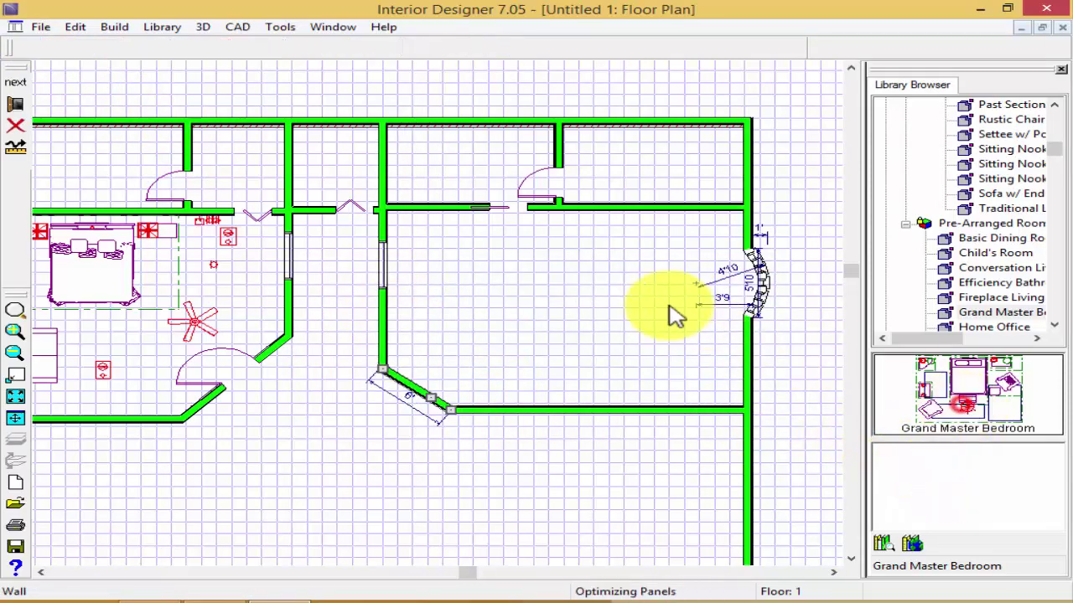
left_click(614, 283)
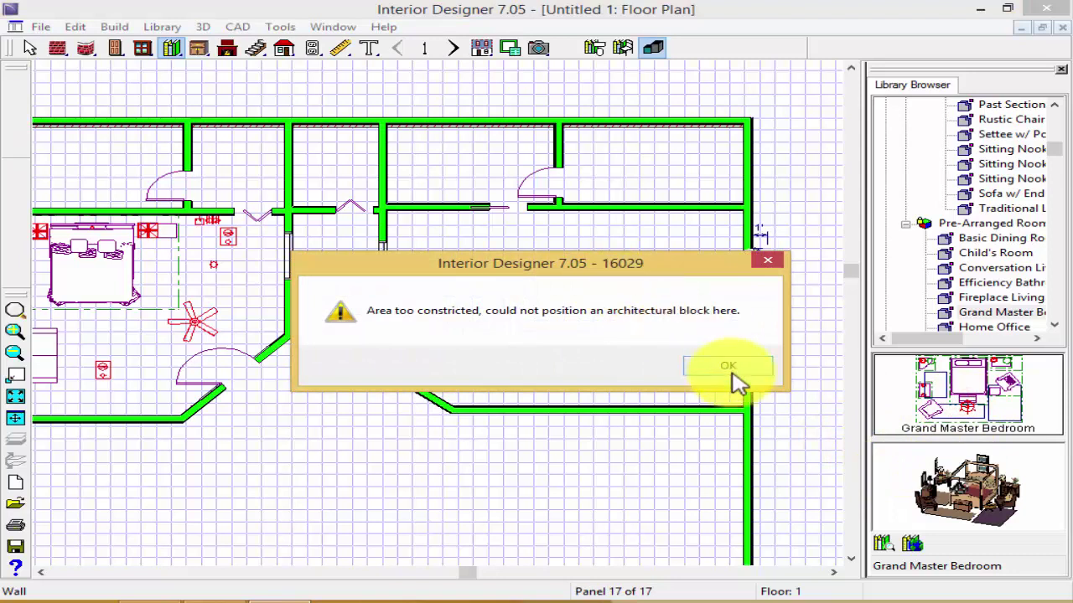
left_click(727, 365)
Move the right bedroom's lower wall well downward and delete the stretched angled wall to open up the room.
left_click(29, 48)
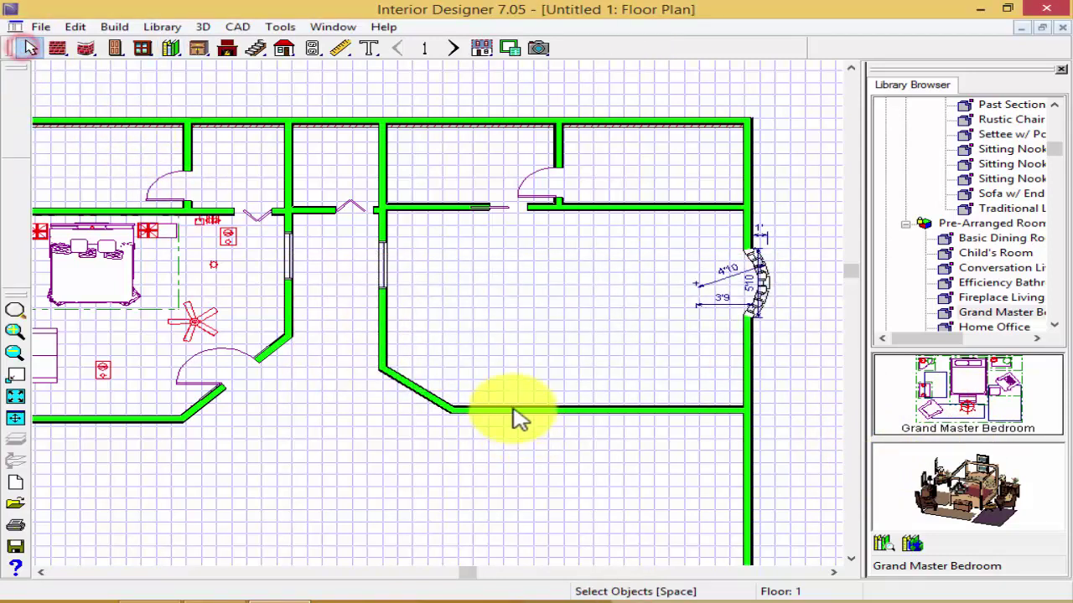
left_click(512, 409)
left_click_drag(514, 408, 503, 469)
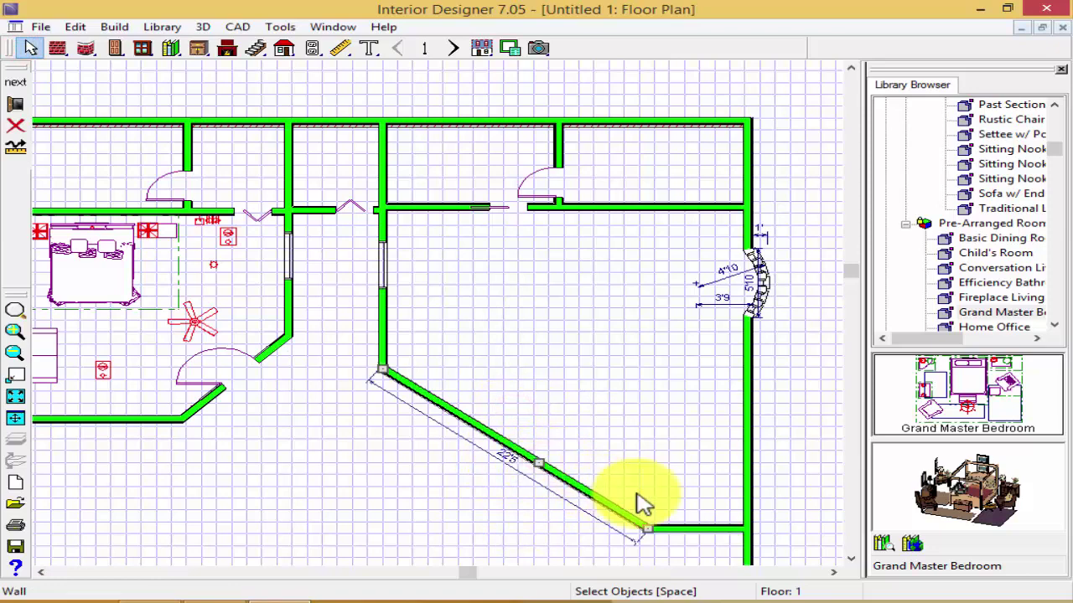
key("Delete")
Try to place the Grand Master Bedroom set in the right bedroom with its angled wall removed.
left_click(958, 385)
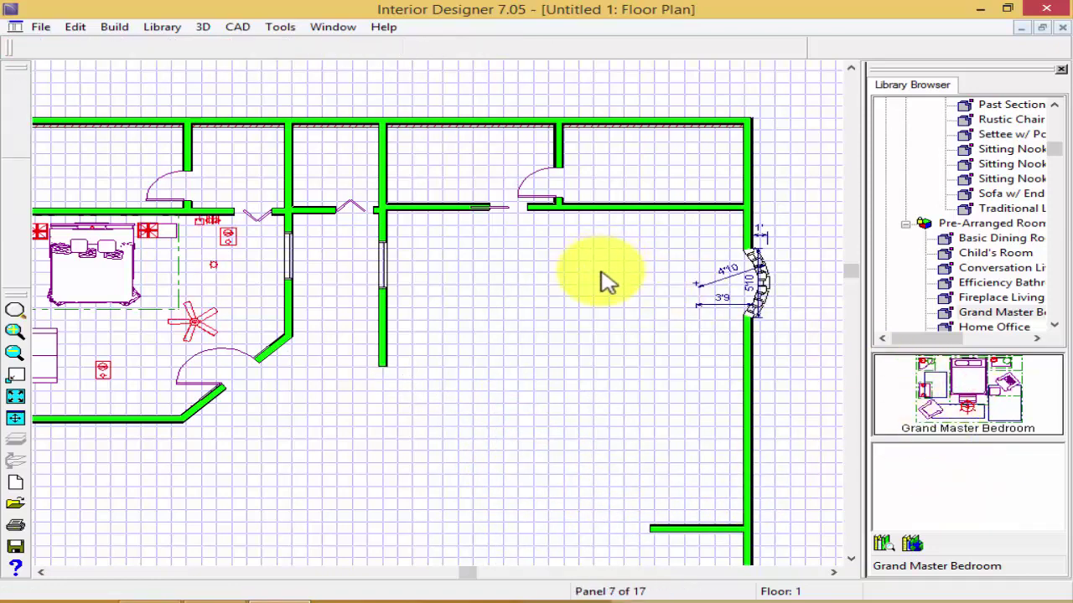
left_click(600, 284)
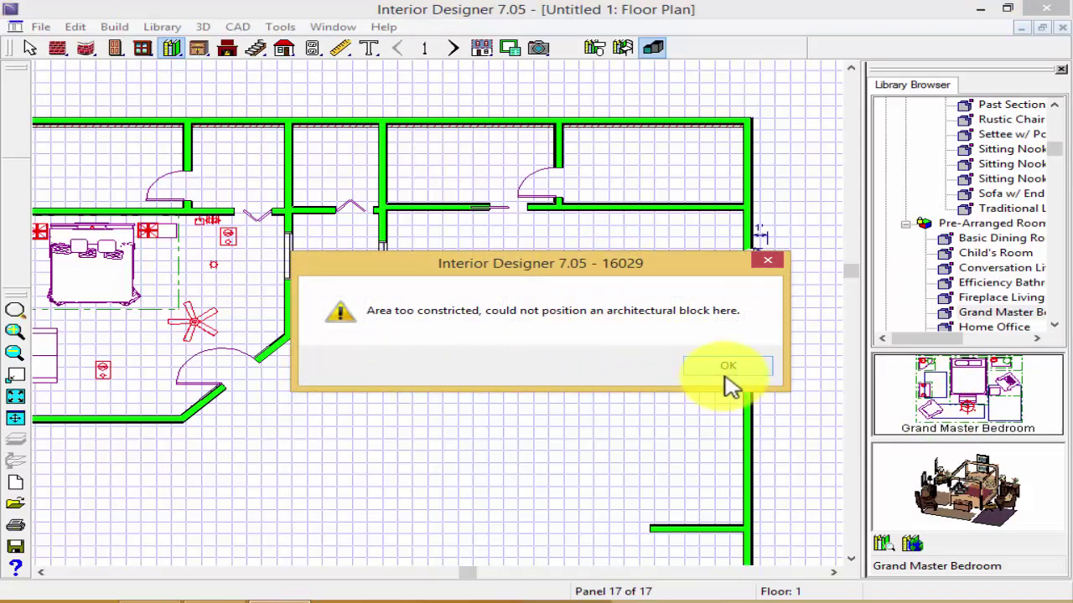
left_click(728, 370)
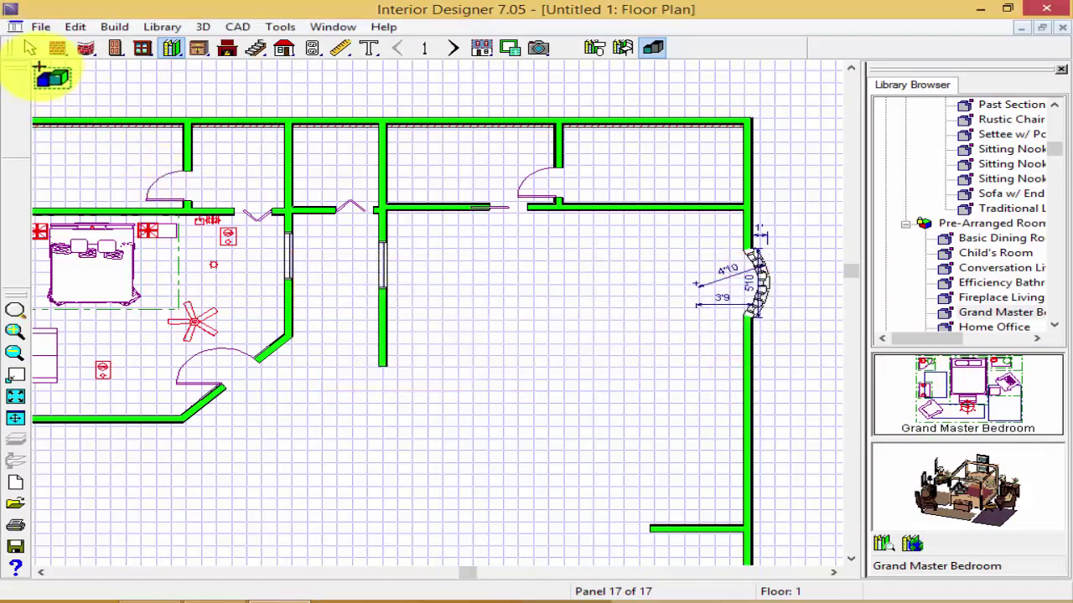
Move the right bedroom's left wall to 3'3 from the neighbouring bedroom's wall.
left_click(32, 50)
left_click(382, 312)
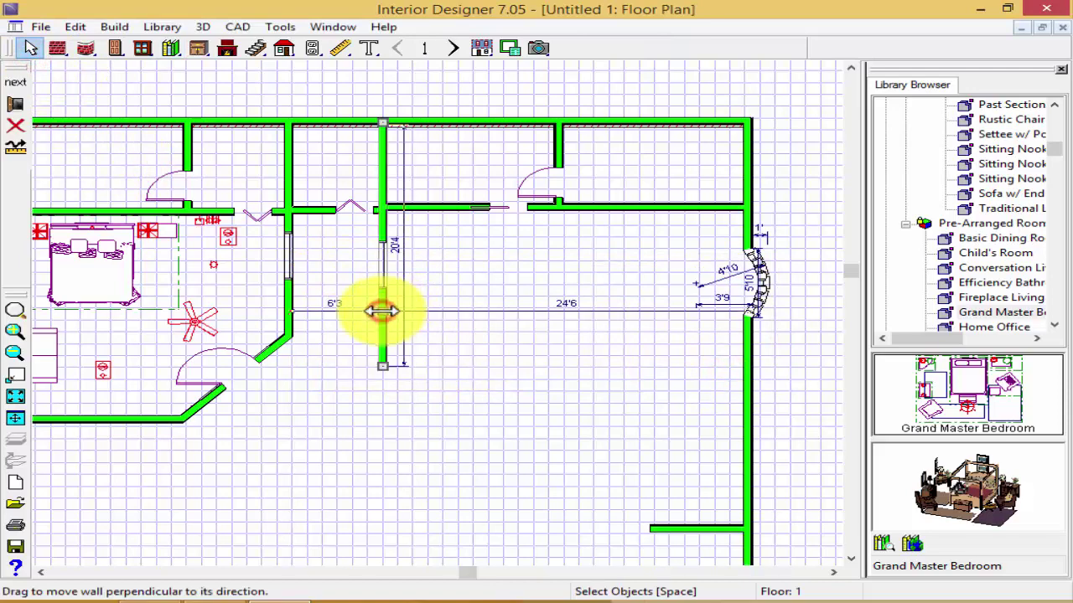
left_click_drag(382, 309, 336, 306)
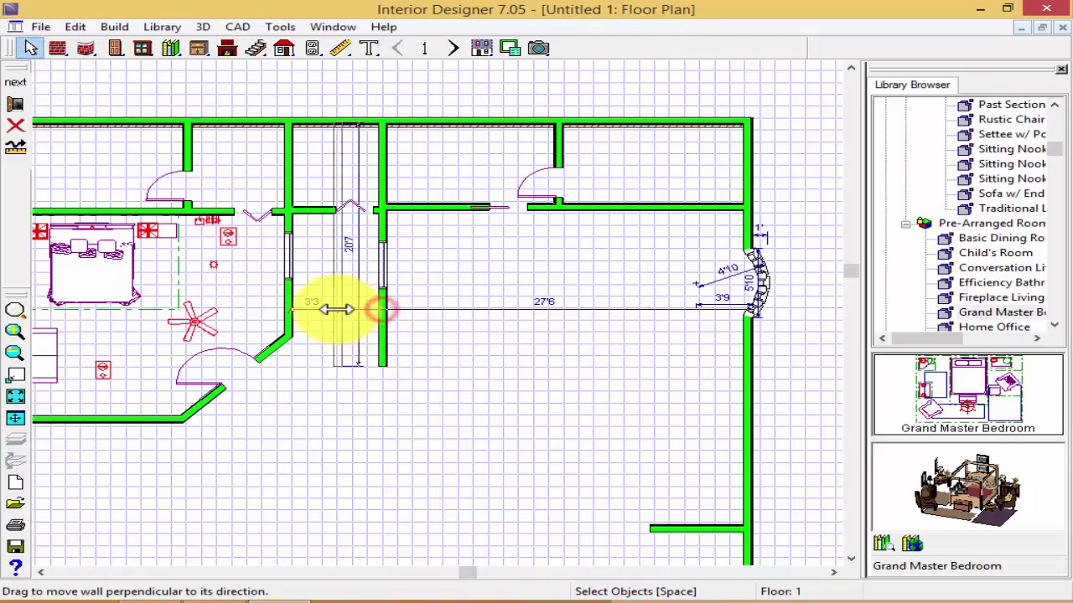
Place the Grand Master Bedroom set in the right bedroom and move it against the exterior wall with the bow window.
left_click(961, 385)
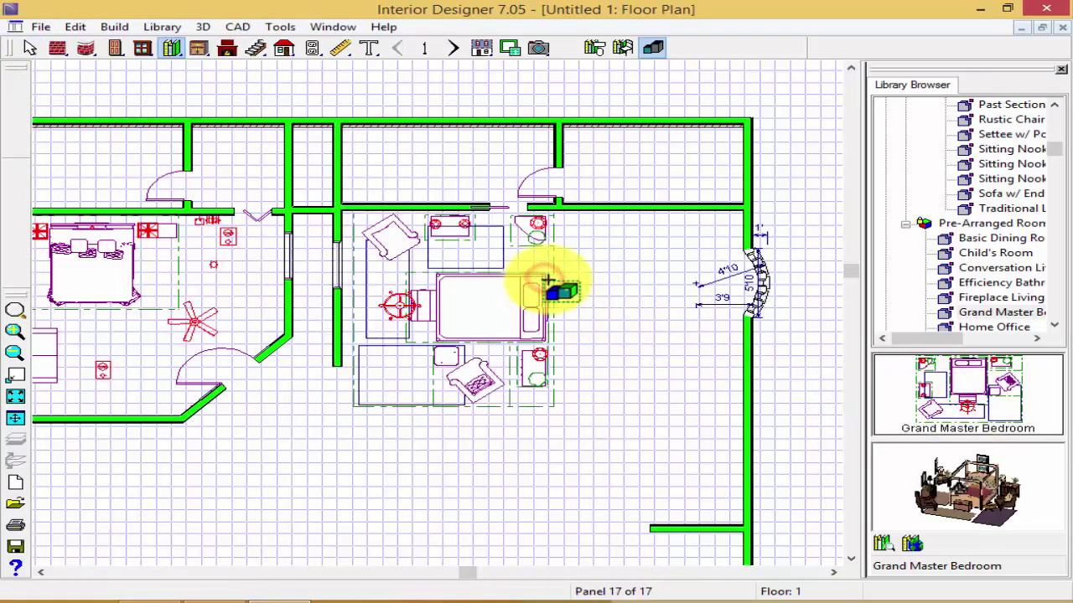
left_click(545, 285)
left_click(29, 48)
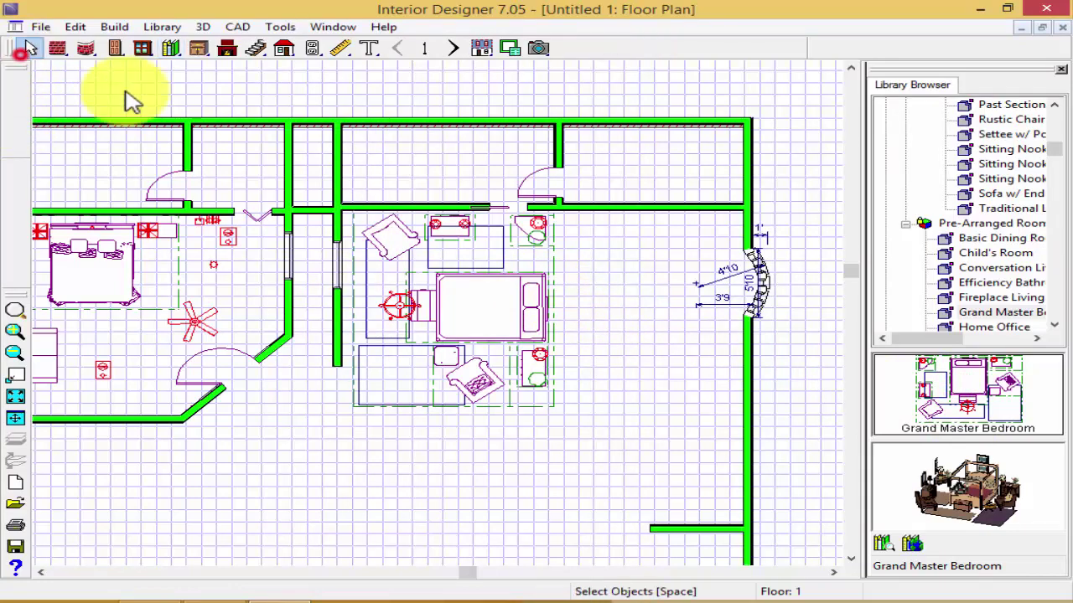
left_click(448, 285)
left_click_drag(455, 306, 668, 327)
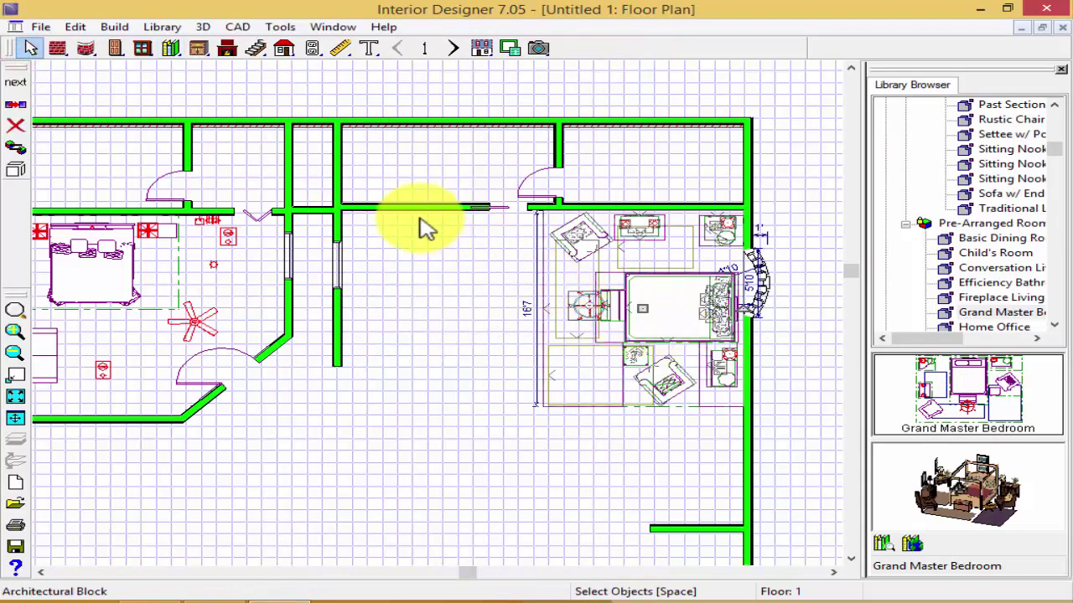
Move the right bedroom's left wall back to 11'8 from the neighbouring bedroom and raise the lower wall to just below the furniture.
left_click(337, 233)
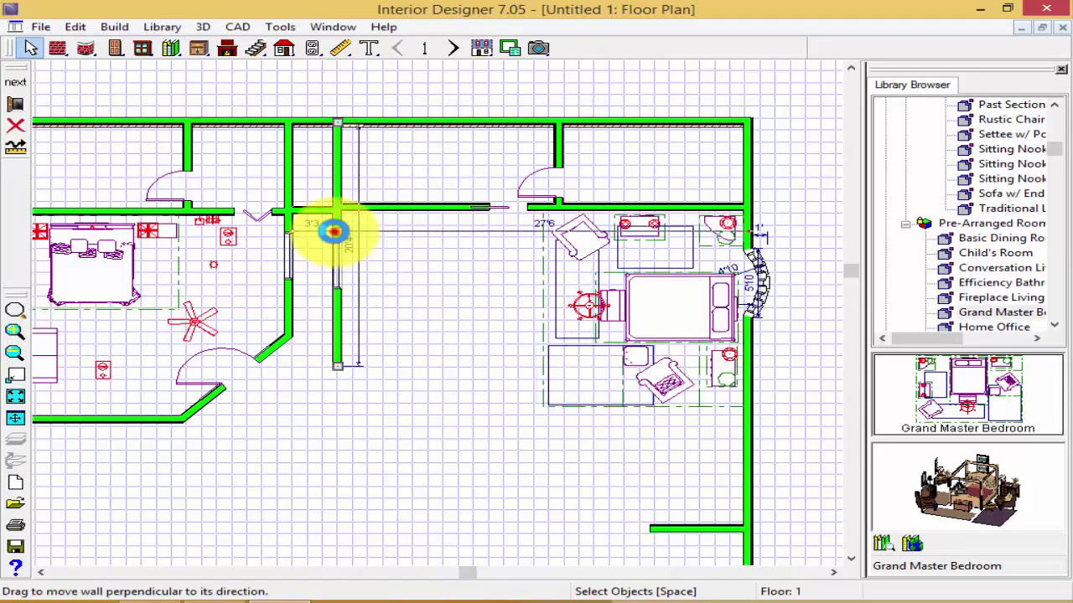
left_click_drag(333, 231, 462, 243)
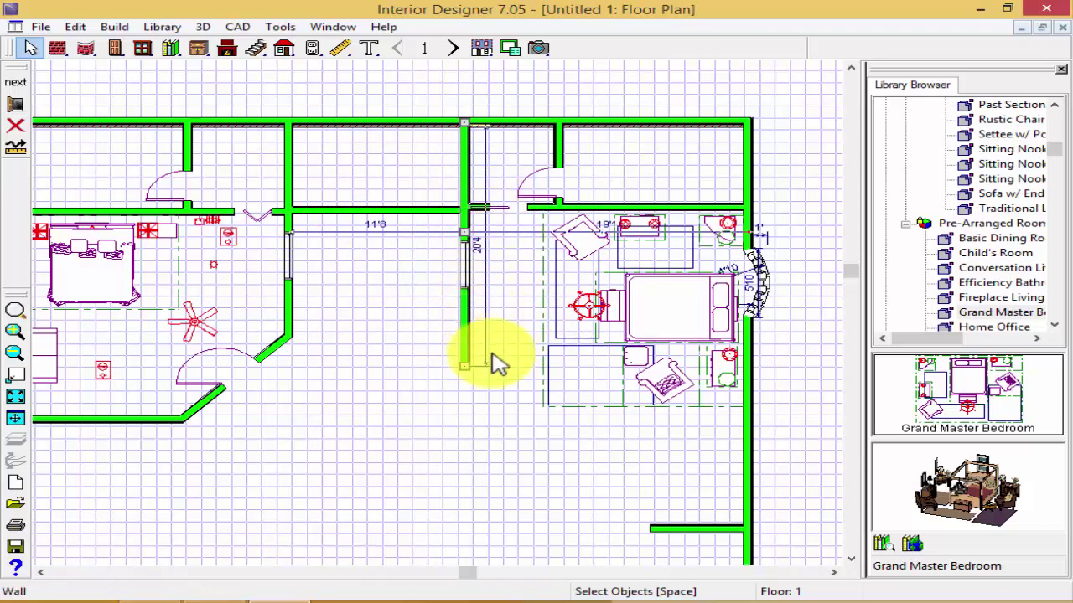
left_click_drag(722, 528, 732, 420)
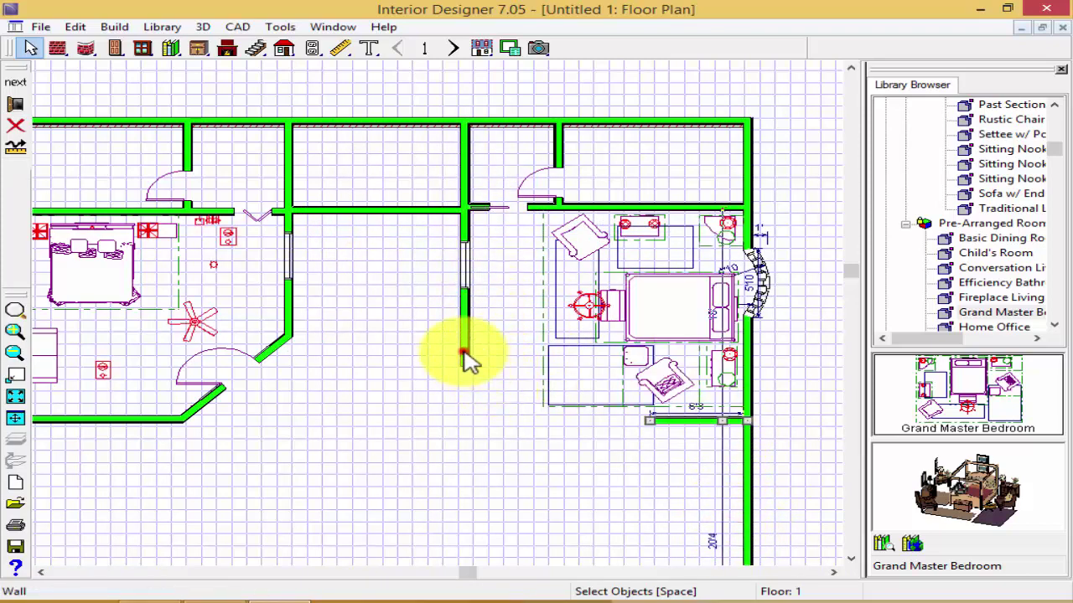
Extend the left wall to 23'6 and close the bedroom's lower-left corner with an angled wall joining the lower and left walls.
left_click_drag(467, 359, 468, 403)
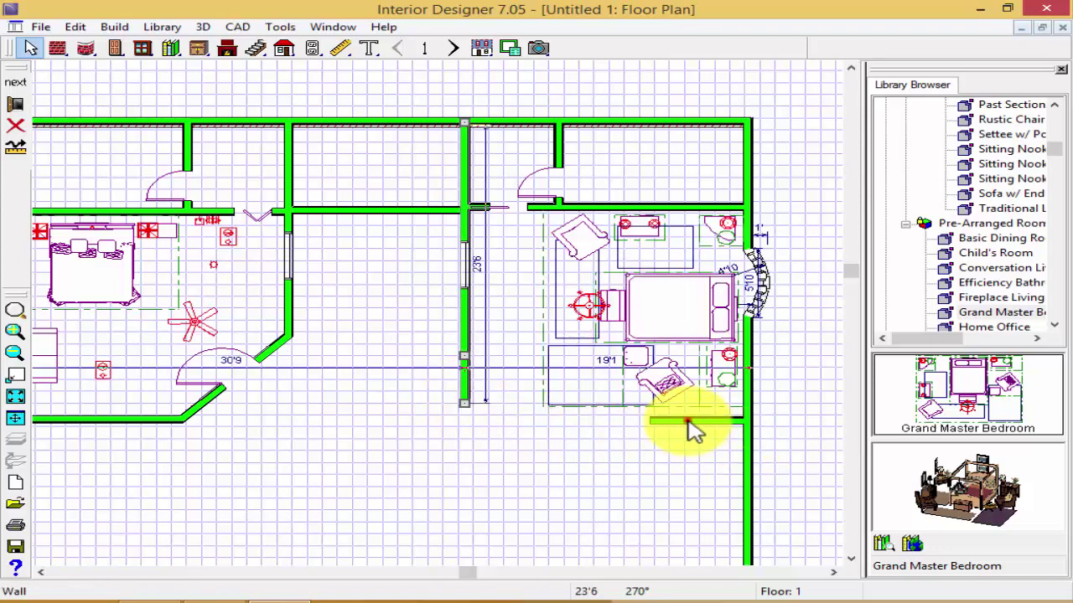
left_click(687, 420)
left_click_drag(652, 421, 466, 366)
Shorten the right bedroom's left wall to about 20' so it ends where the angled wall meets it.
left_click(58, 48)
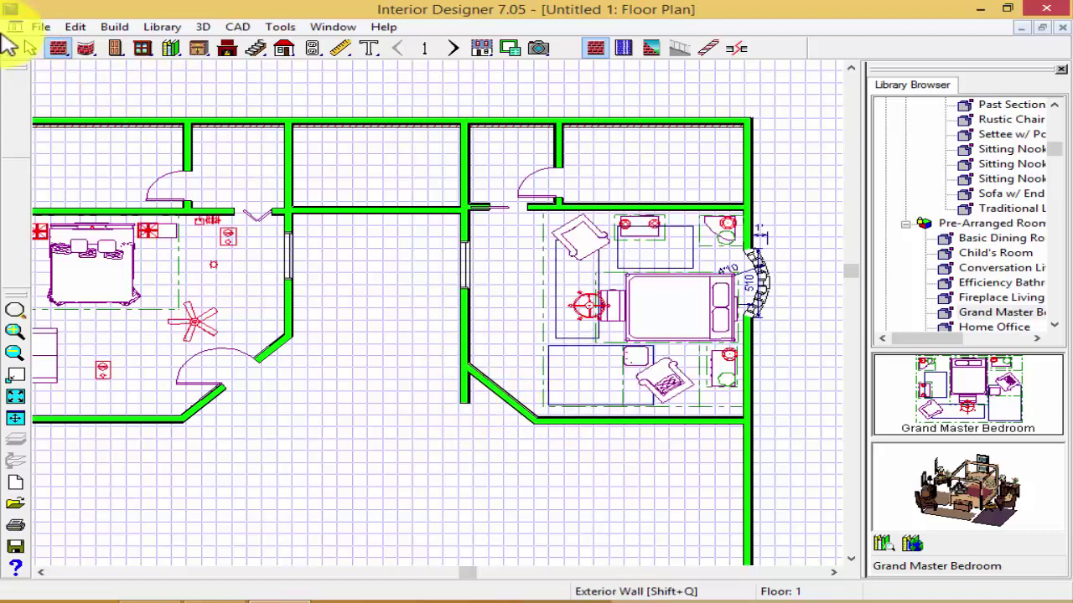
left_click(30, 48)
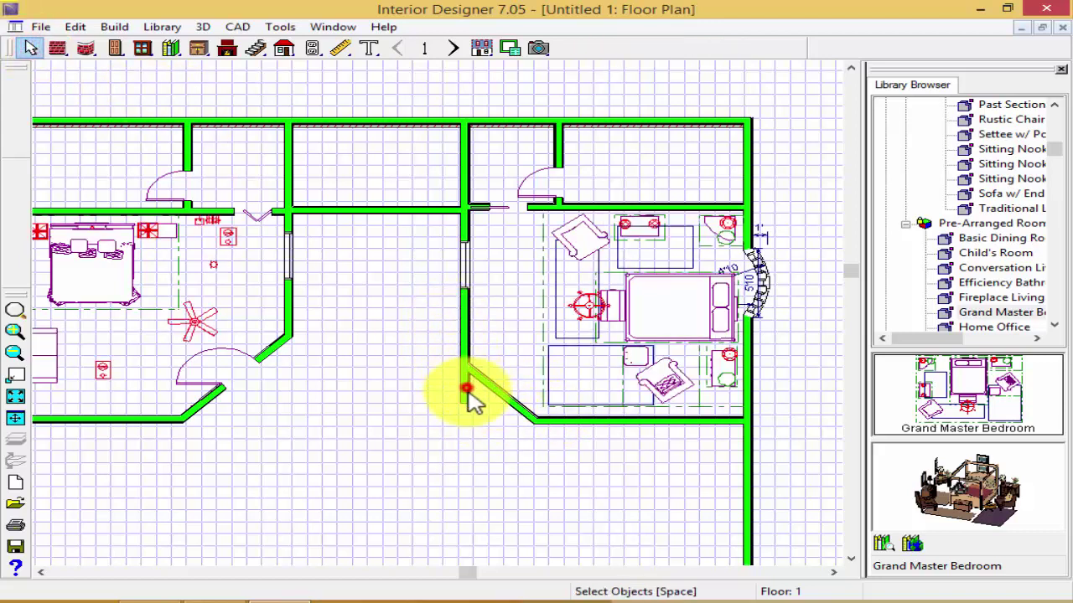
left_click(466, 387)
left_click_drag(467, 373, 466, 366)
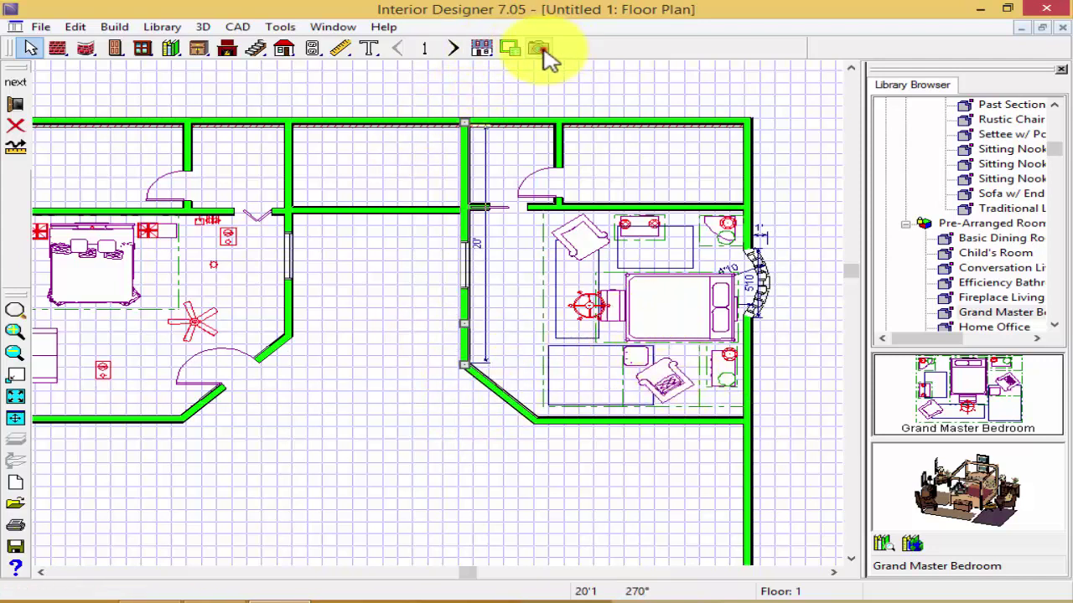
View the furnished right bedroom through a camera aimed from its lower-left corner toward the bed, and pull the view back.
left_click(540, 49)
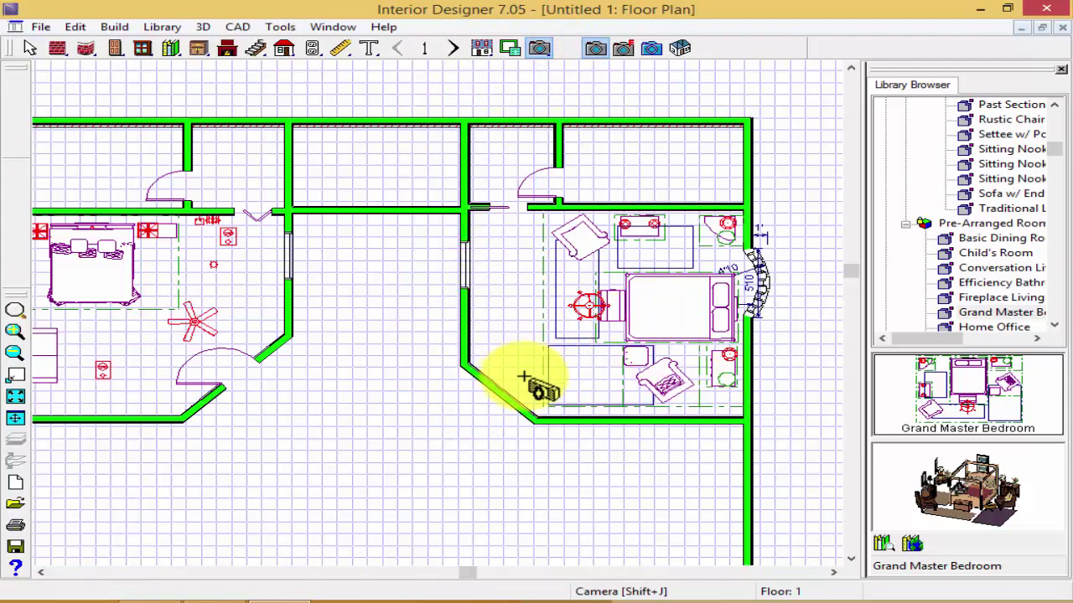
left_click_drag(541, 360, 560, 341)
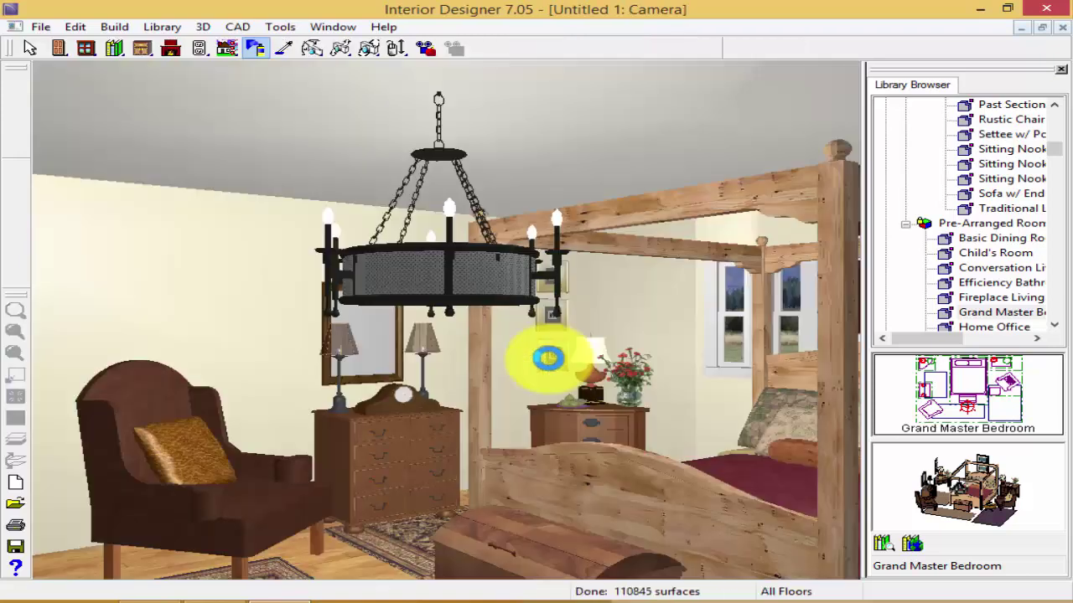
left_click(548, 377)
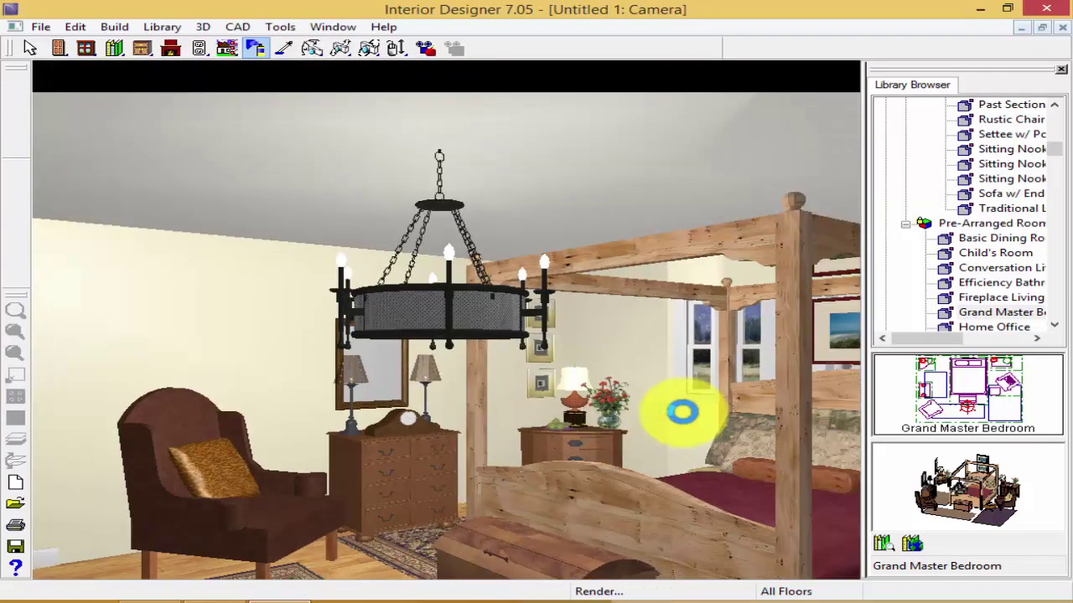
left_click(682, 412)
left_click(757, 455)
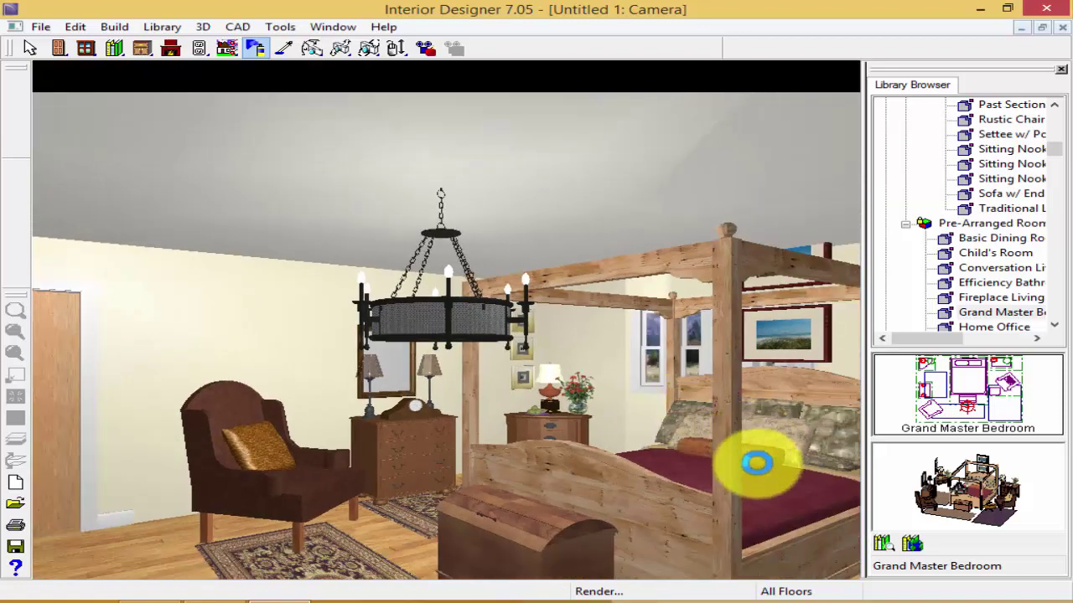